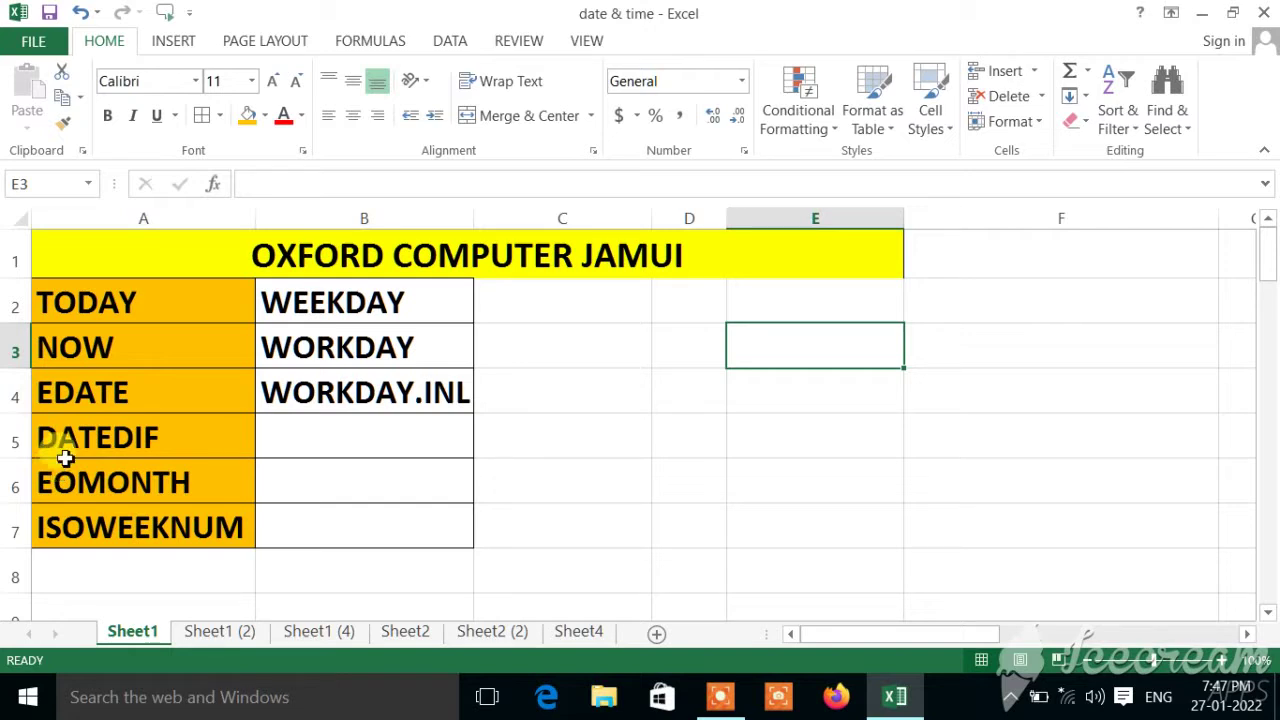
Review the date function names listed in A2:A7 and B2:B4 on Sheet1
{"action": "left_click", "coordinate": [89, 312]}
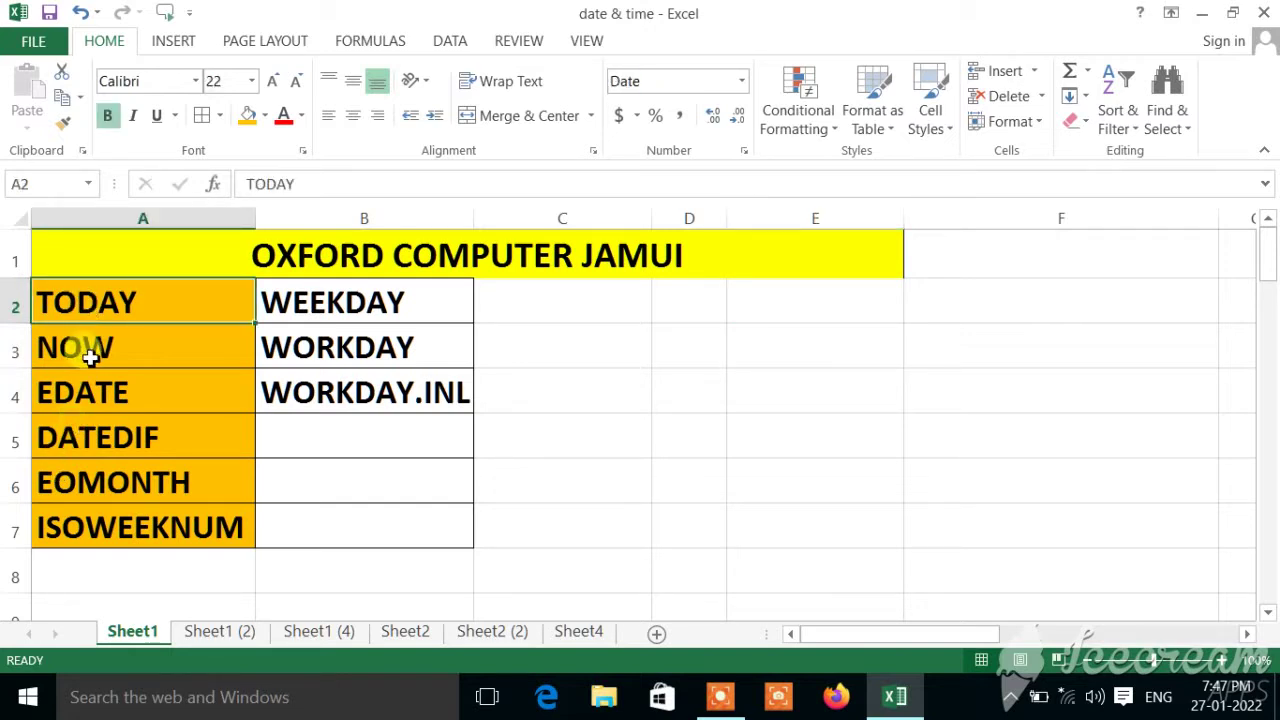
{"action": "left_click", "coordinate": [94, 346]}
{"action": "left_click", "coordinate": [94, 395]}
{"action": "left_click", "coordinate": [100, 443]}
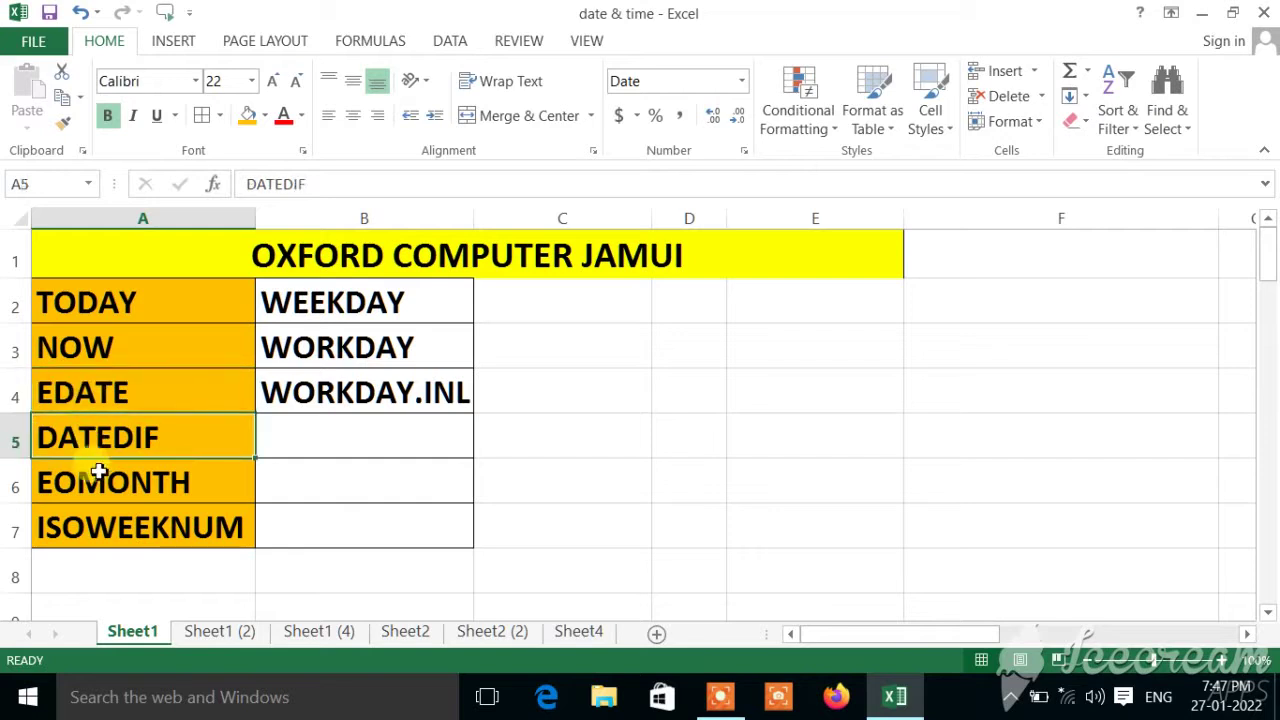
{"action": "left_click", "coordinate": [100, 480]}
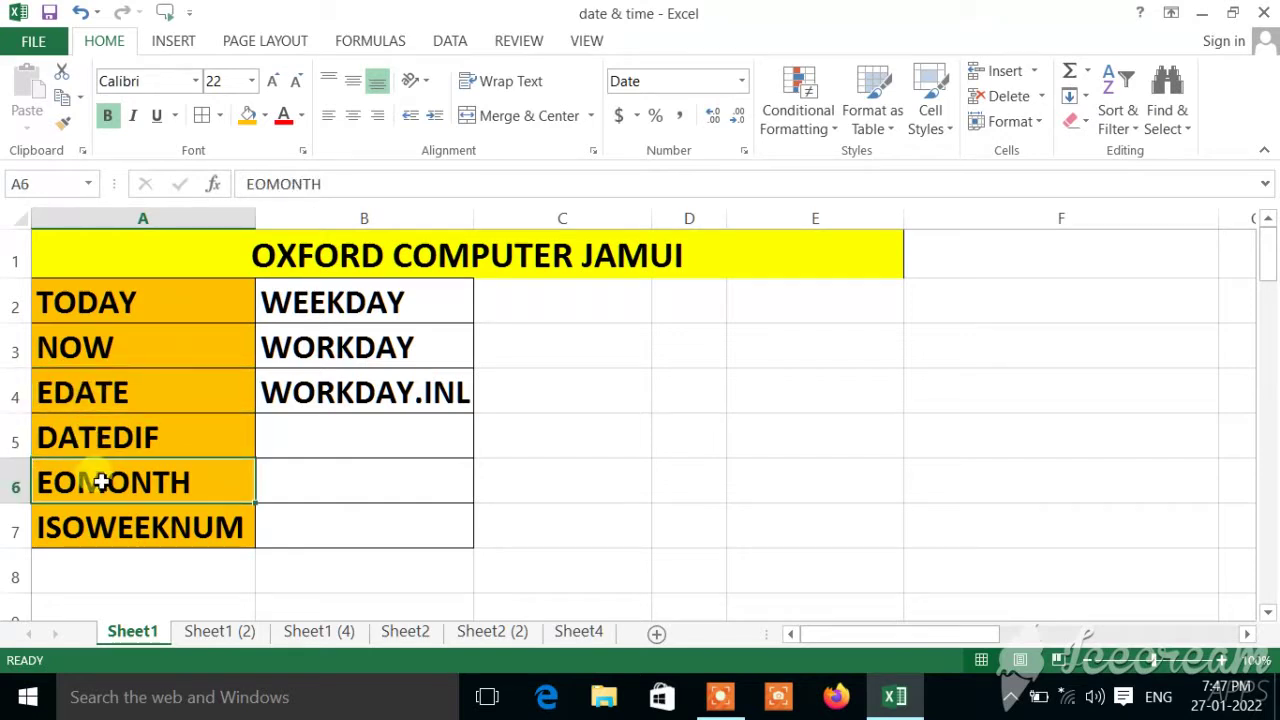
{"action": "left_click", "coordinate": [117, 535]}
{"action": "left_click_drag", "start_coordinate": [97, 312], "coordinate": [123, 514]}
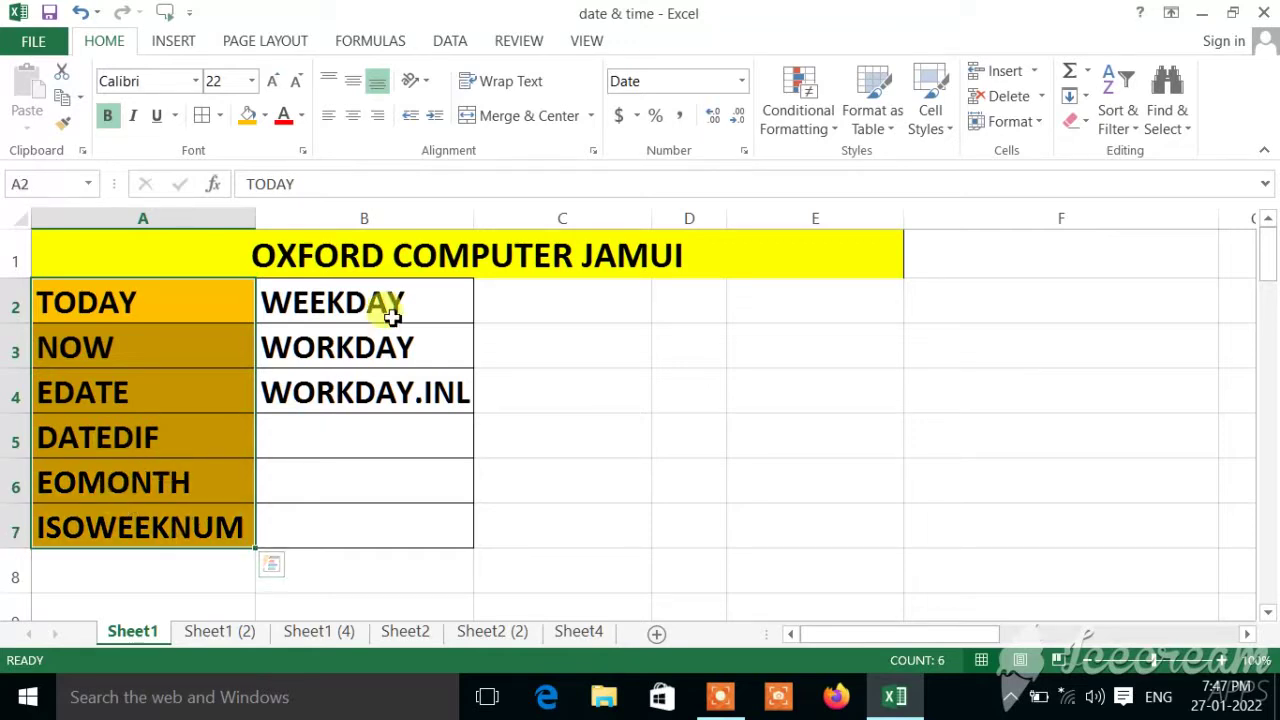
{"action": "left_click_drag", "start_coordinate": [352, 300], "coordinate": [366, 375]}
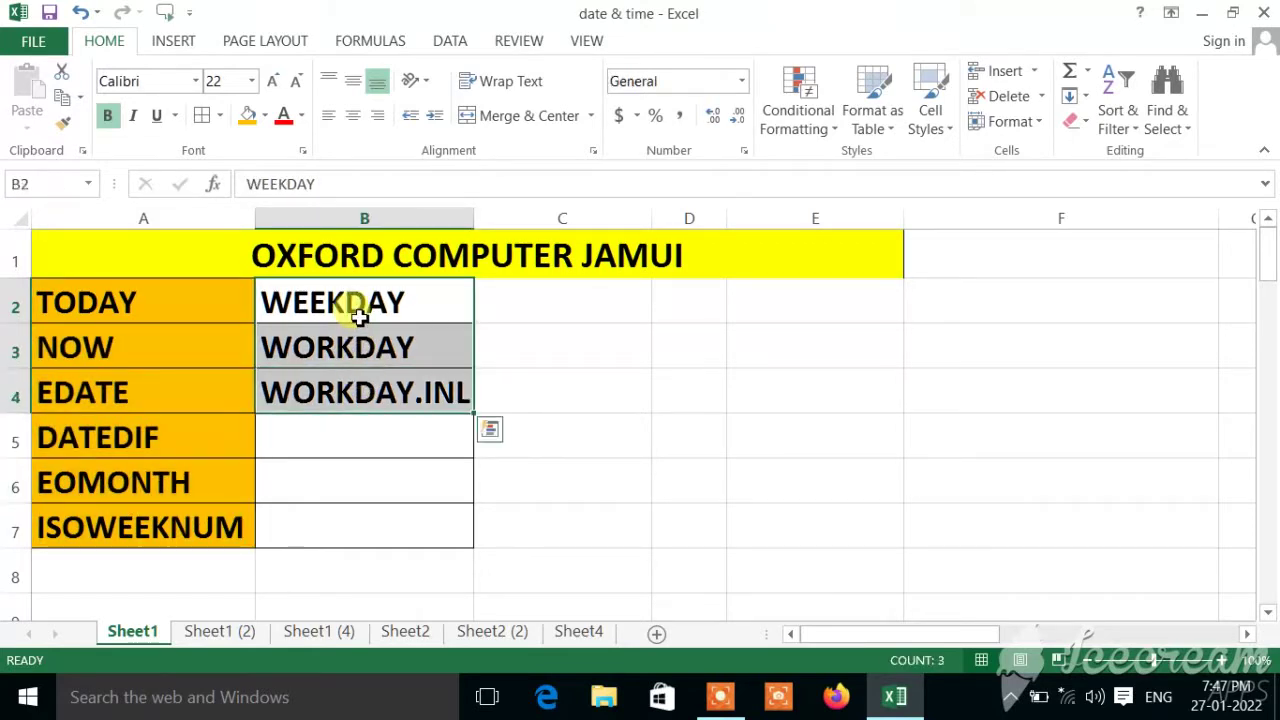
{"action": "left_click", "coordinate": [355, 405]}
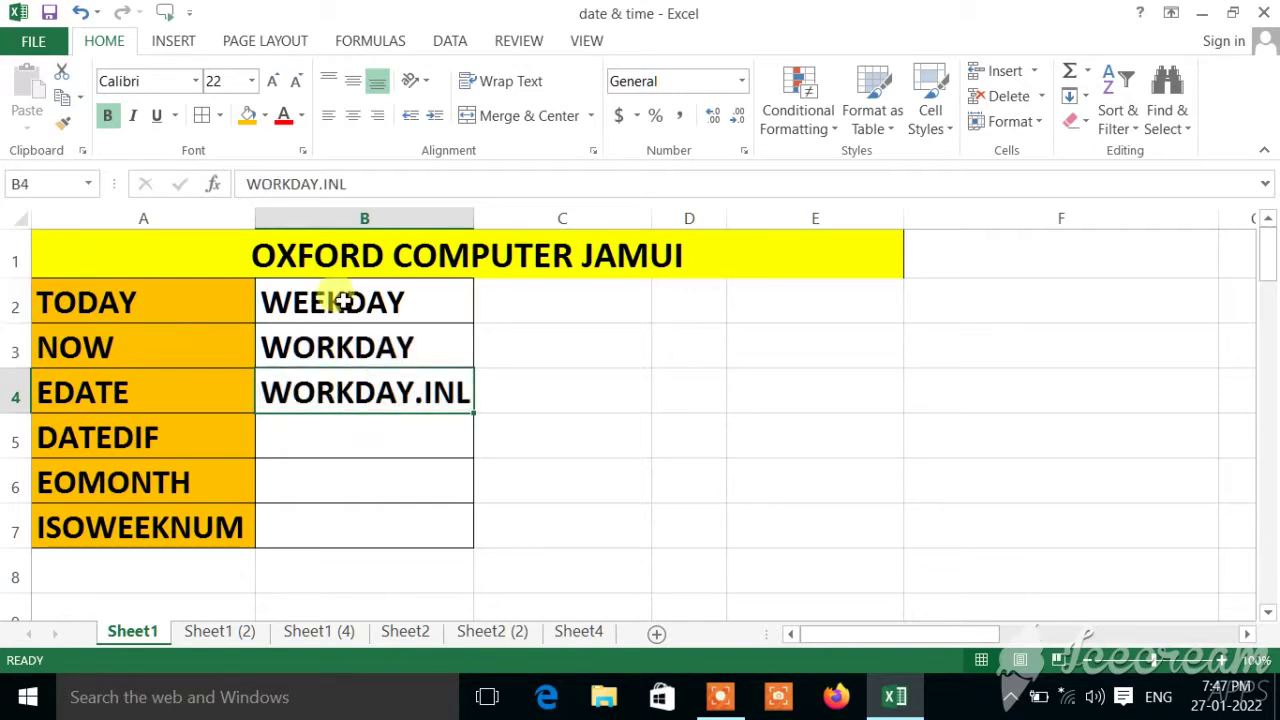
{"action": "left_click_drag", "start_coordinate": [337, 294], "coordinate": [343, 386]}
{"action": "left_click_drag", "start_coordinate": [337, 298], "coordinate": [345, 383]}
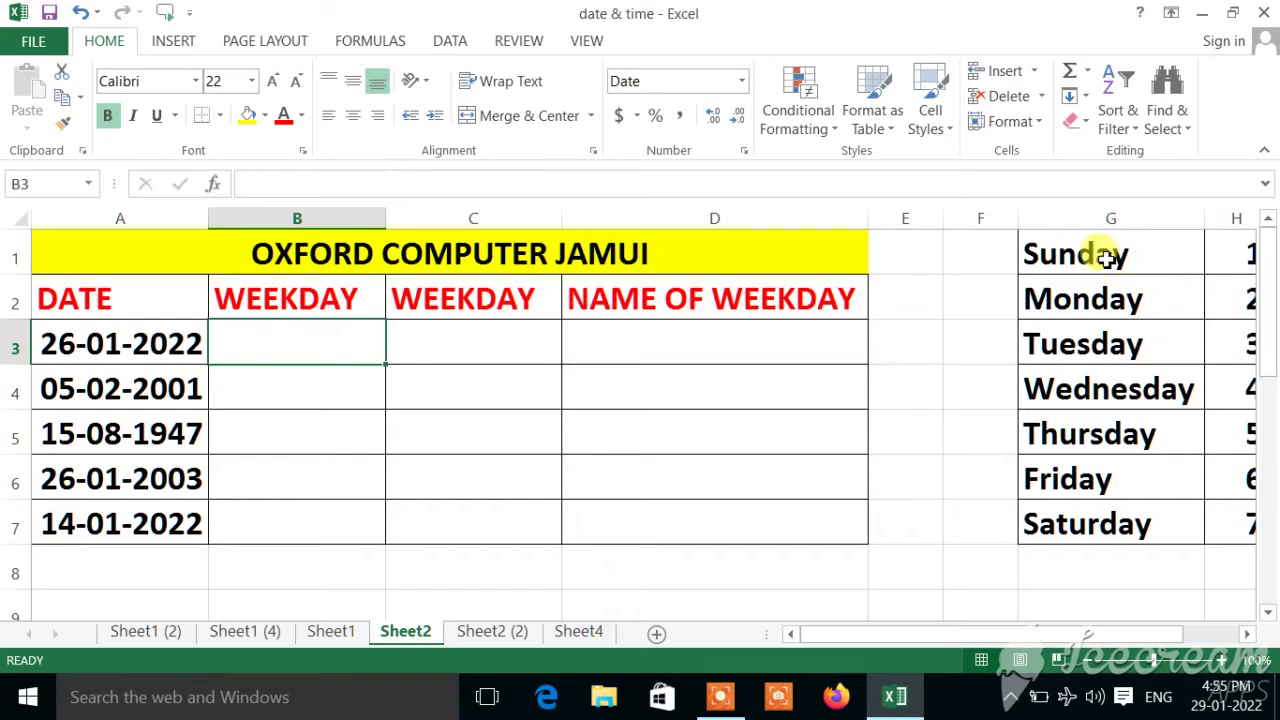
Move the weekday name and number list one column over to F1:G7 and adjust the widths of columns F and G to its contents
{"action": "left_click_drag", "start_coordinate": [1108, 258], "coordinate": [1225, 533]}
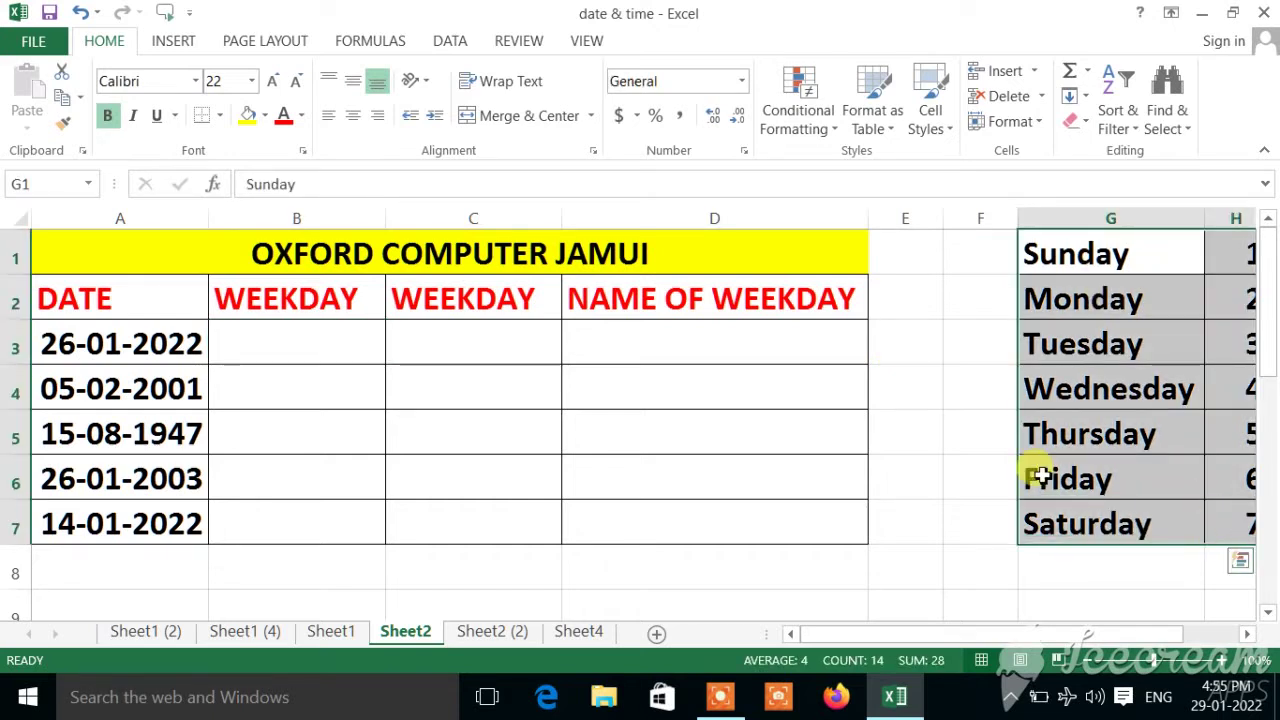
{"action": "left_click_drag", "start_coordinate": [1017, 452], "coordinate": [983, 451]}
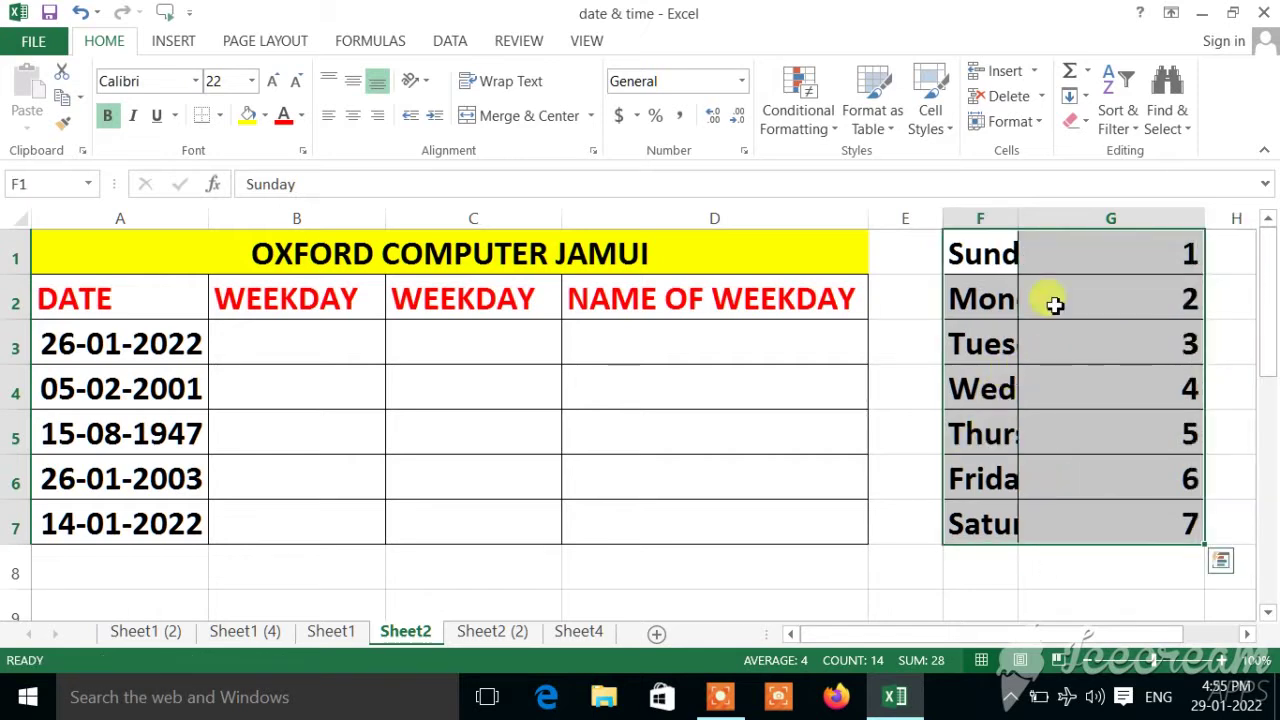
{"action": "double_click", "coordinate": [1022, 220]}
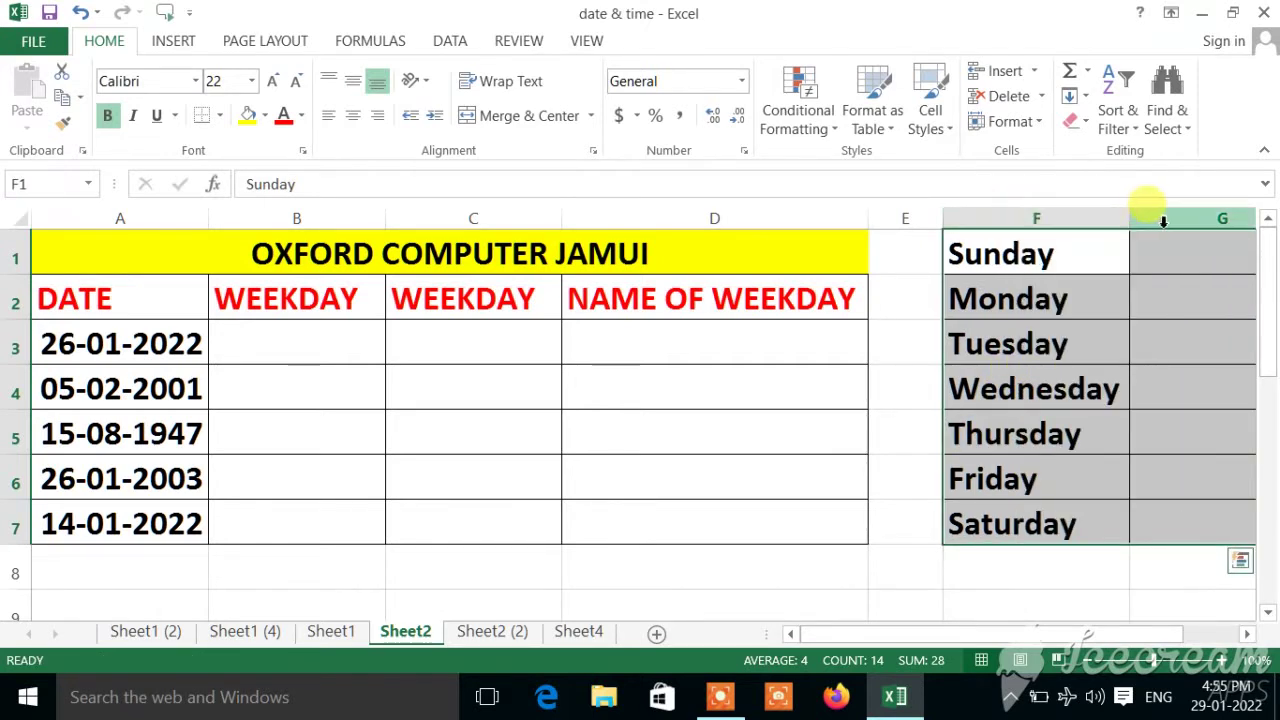
{"action": "left_click", "coordinate": [1248, 634]}
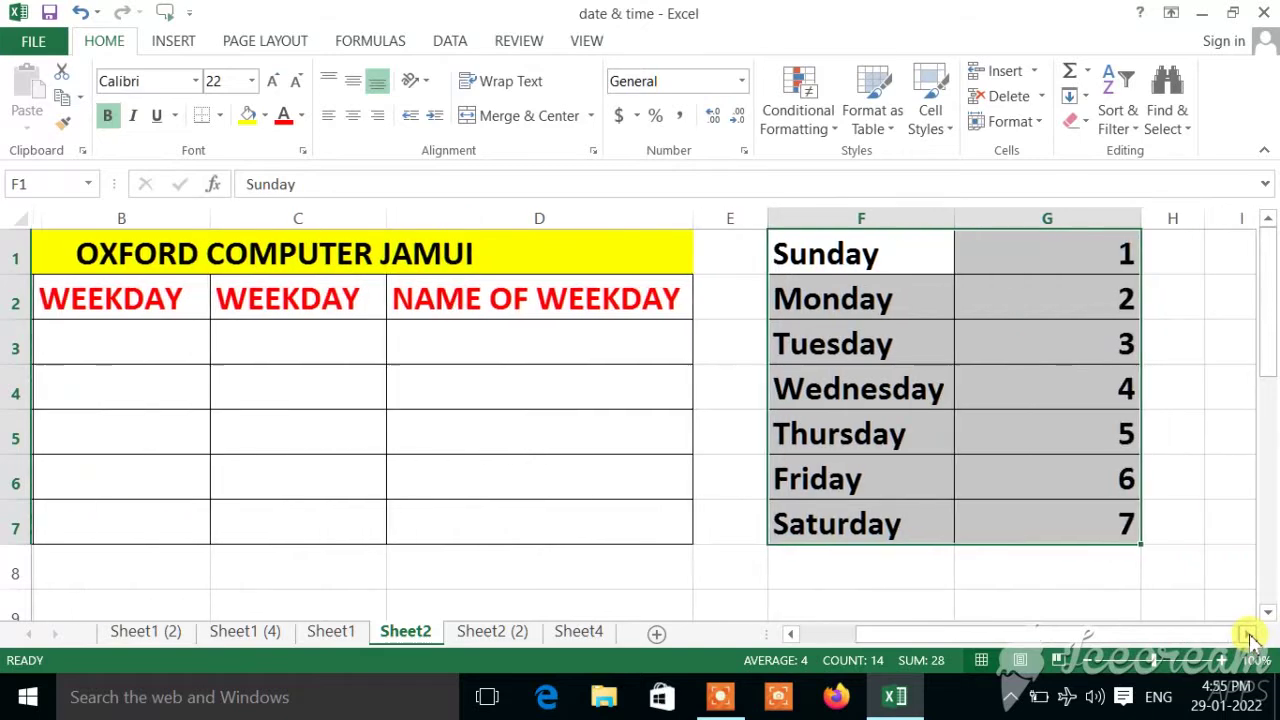
{"action": "left_click_drag", "start_coordinate": [1136, 218], "coordinate": [1018, 220]}
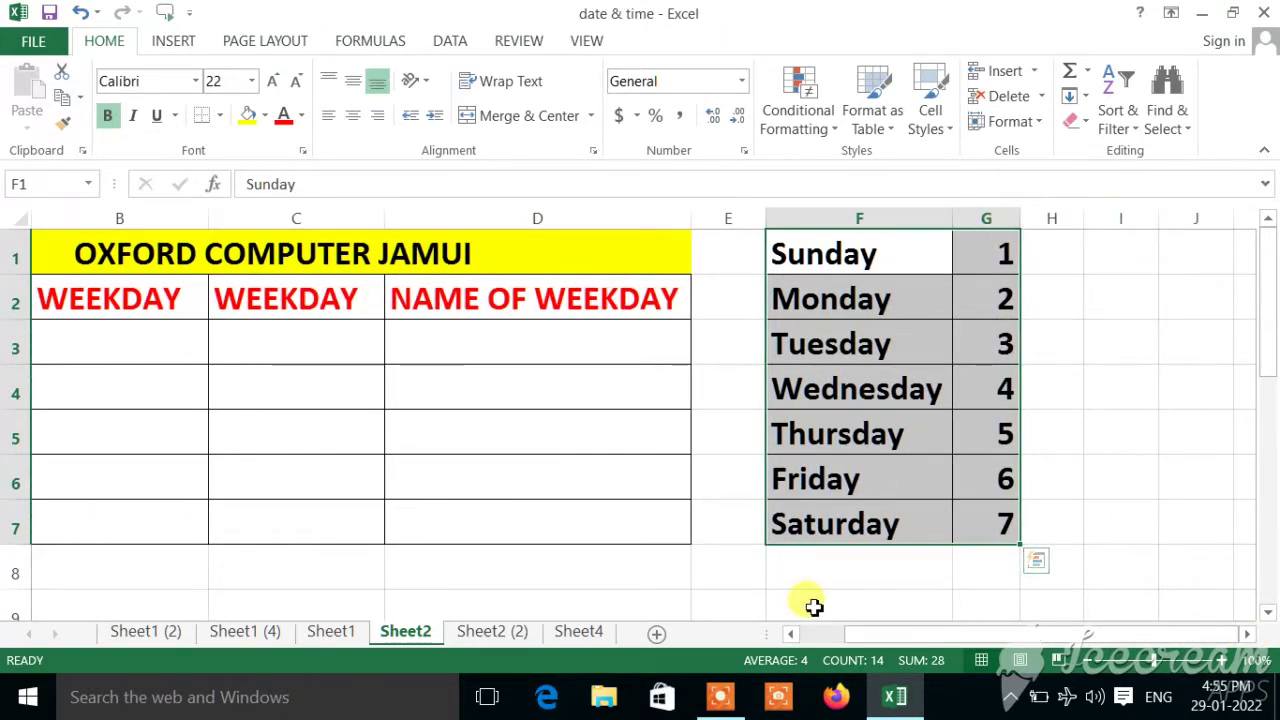
{"action": "left_click", "coordinate": [790, 634]}
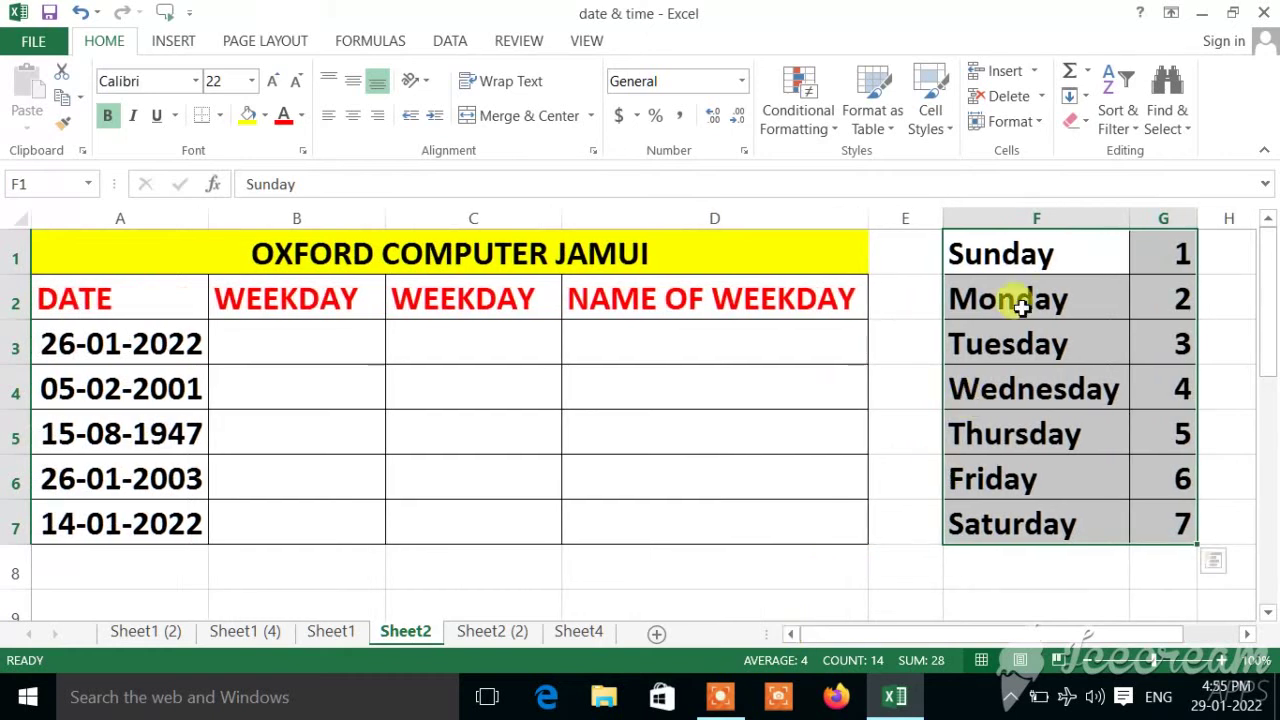
Examine the day-to-number pairs in F1:G3 and the dates in A3:A5 on Sheet2
{"action": "left_click", "coordinate": [1024, 256]}
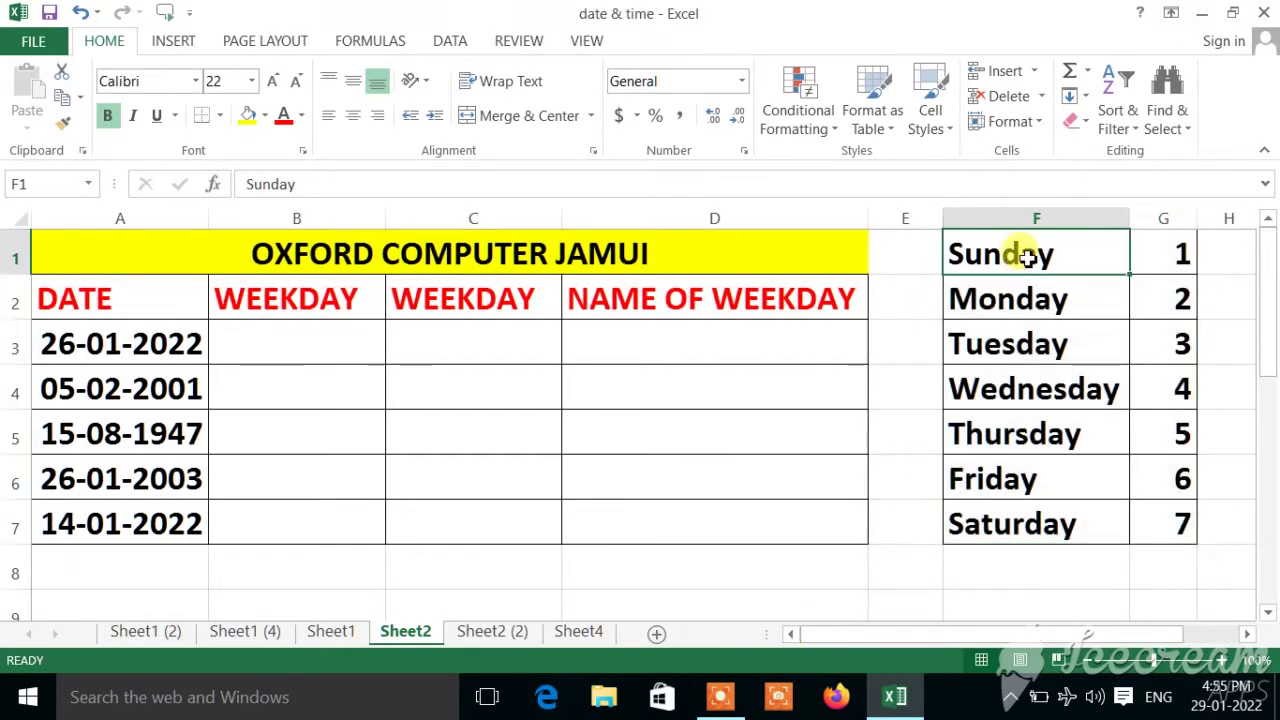
{"action": "left_click", "coordinate": [1180, 256]}
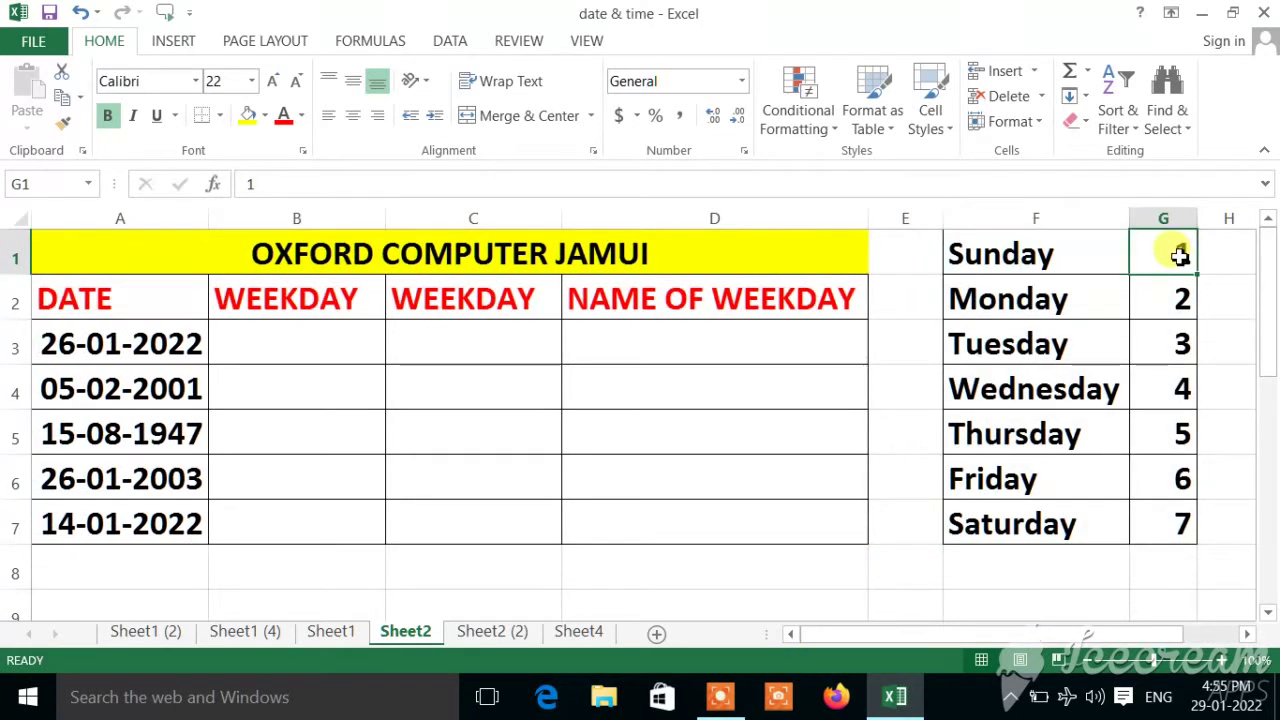
{"action": "left_click", "coordinate": [1022, 306]}
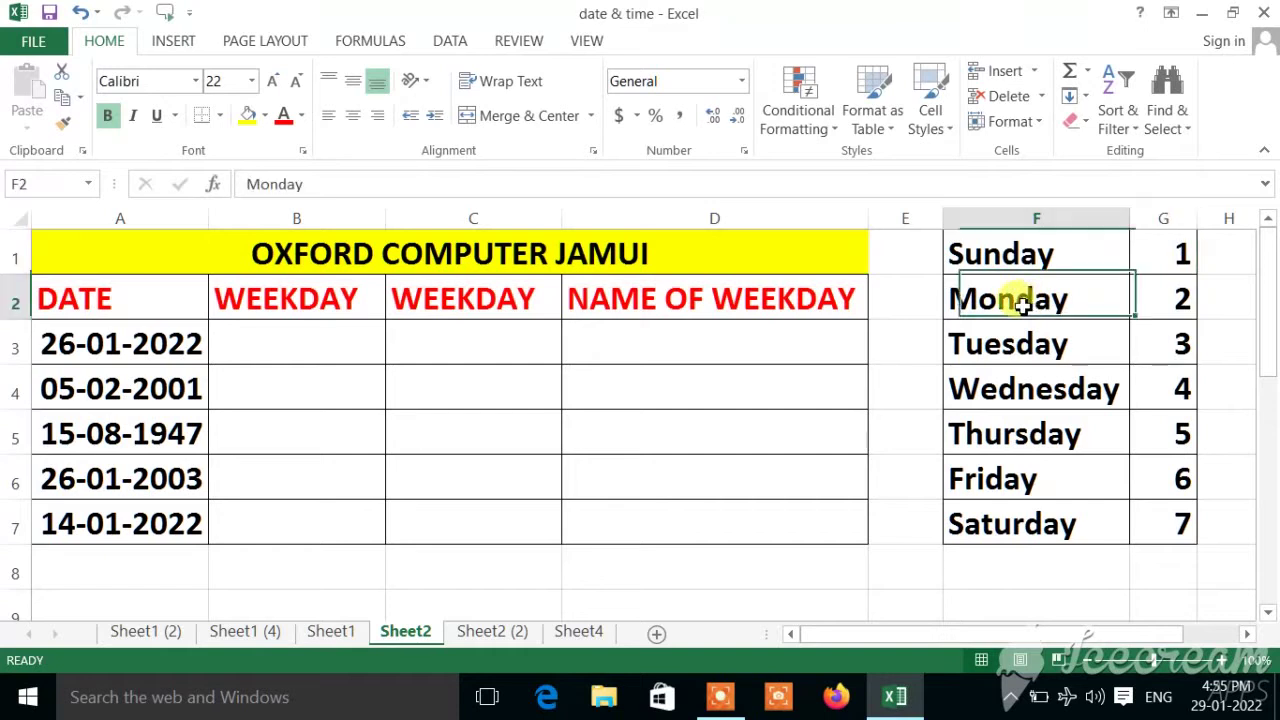
{"action": "left_click", "coordinate": [1152, 296]}
{"action": "left_click", "coordinate": [1020, 347]}
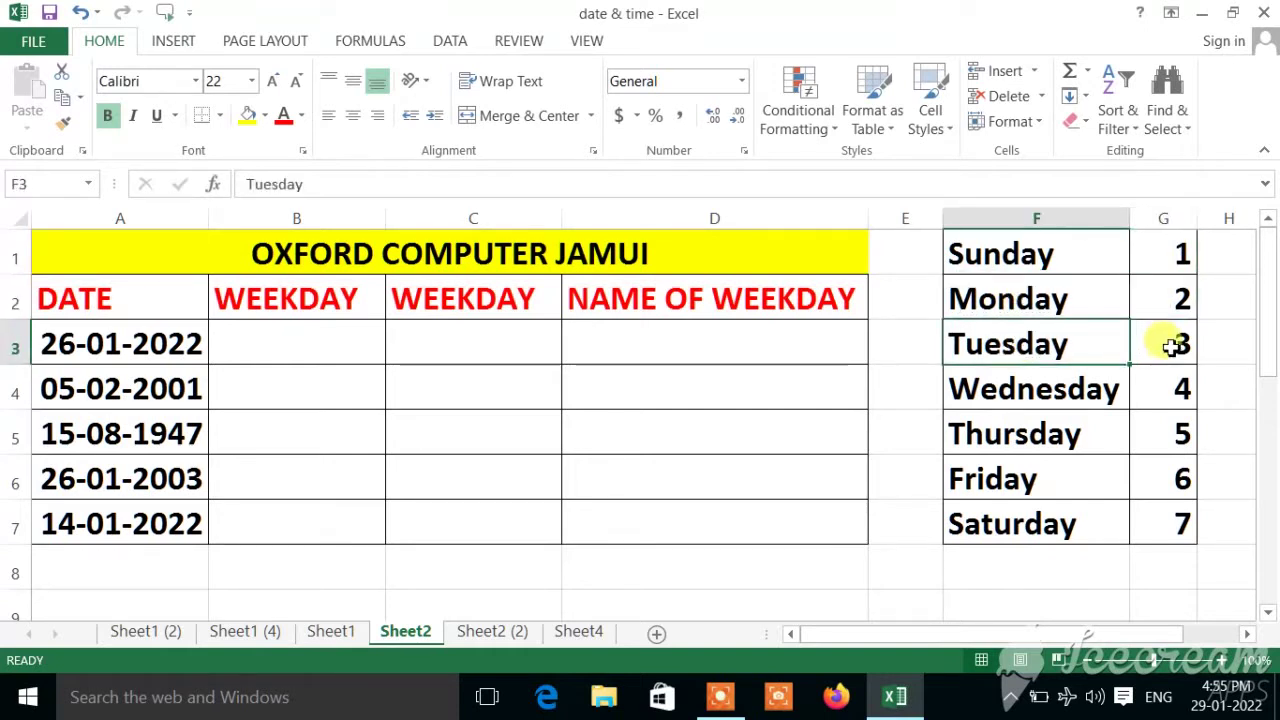
{"action": "left_click", "coordinate": [1170, 342]}
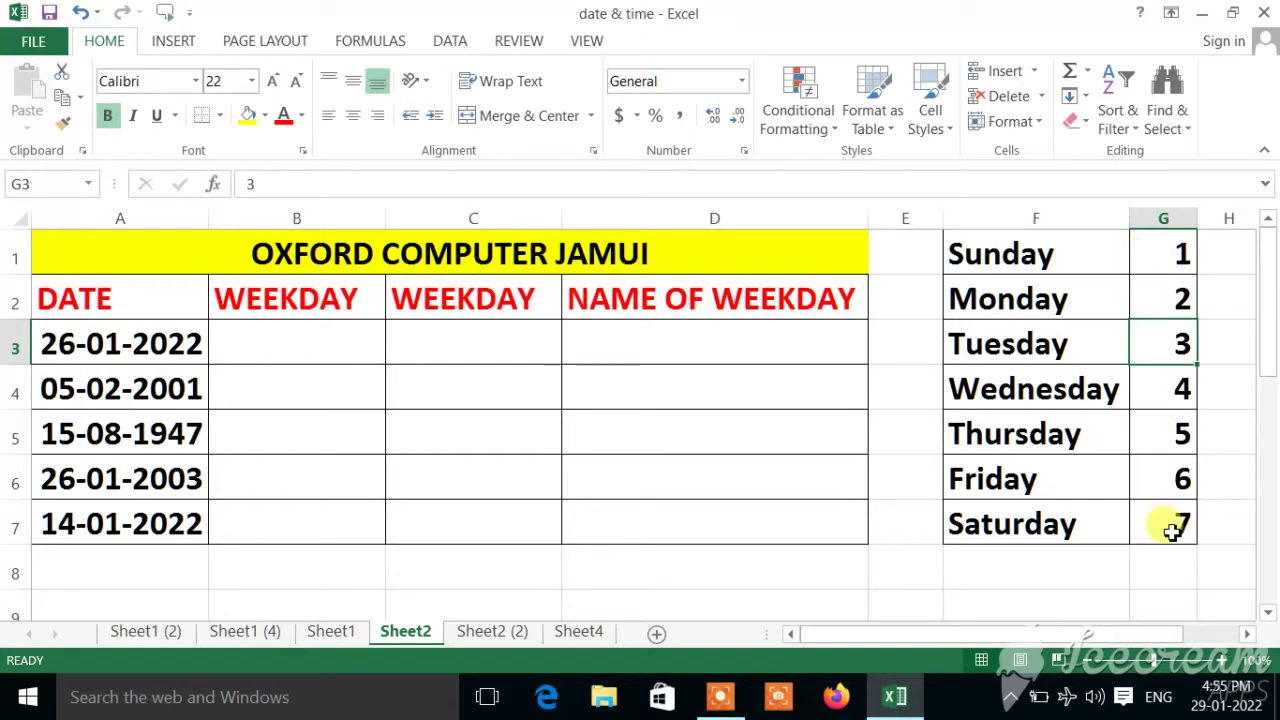
{"action": "left_click", "coordinate": [93, 347]}
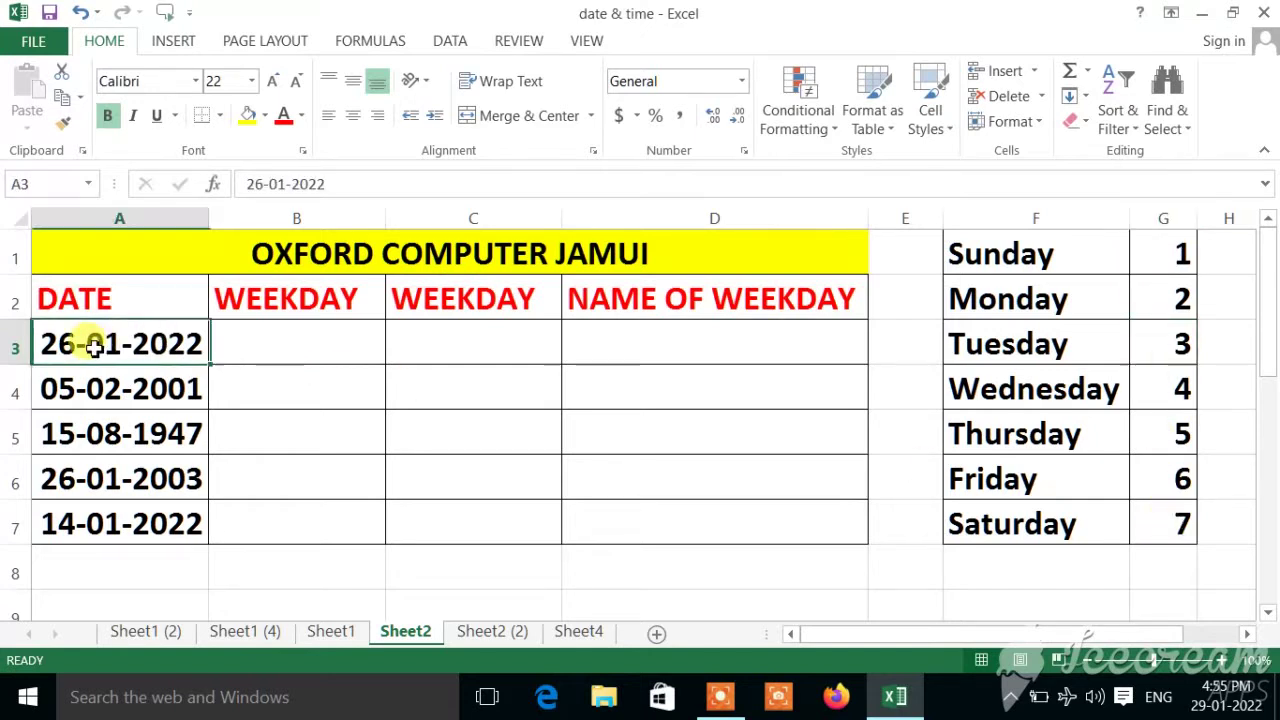
{"action": "left_click", "coordinate": [90, 390]}
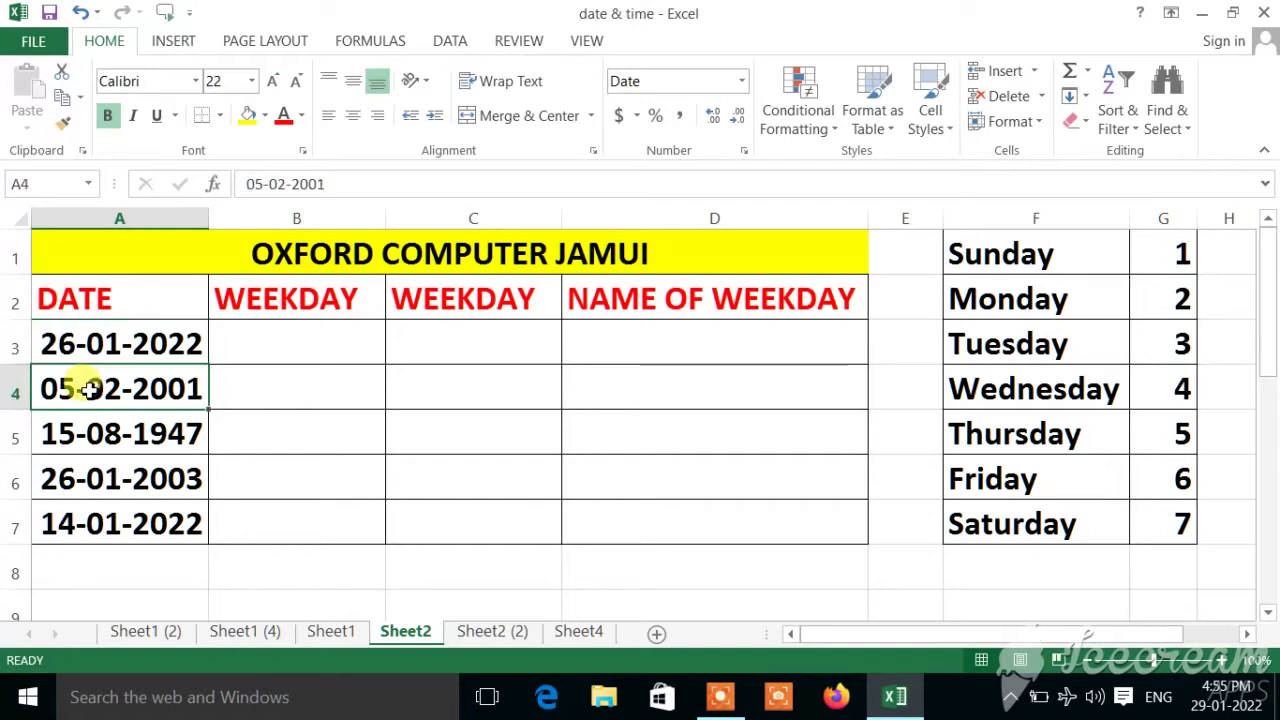
{"action": "left_click", "coordinate": [127, 444]}
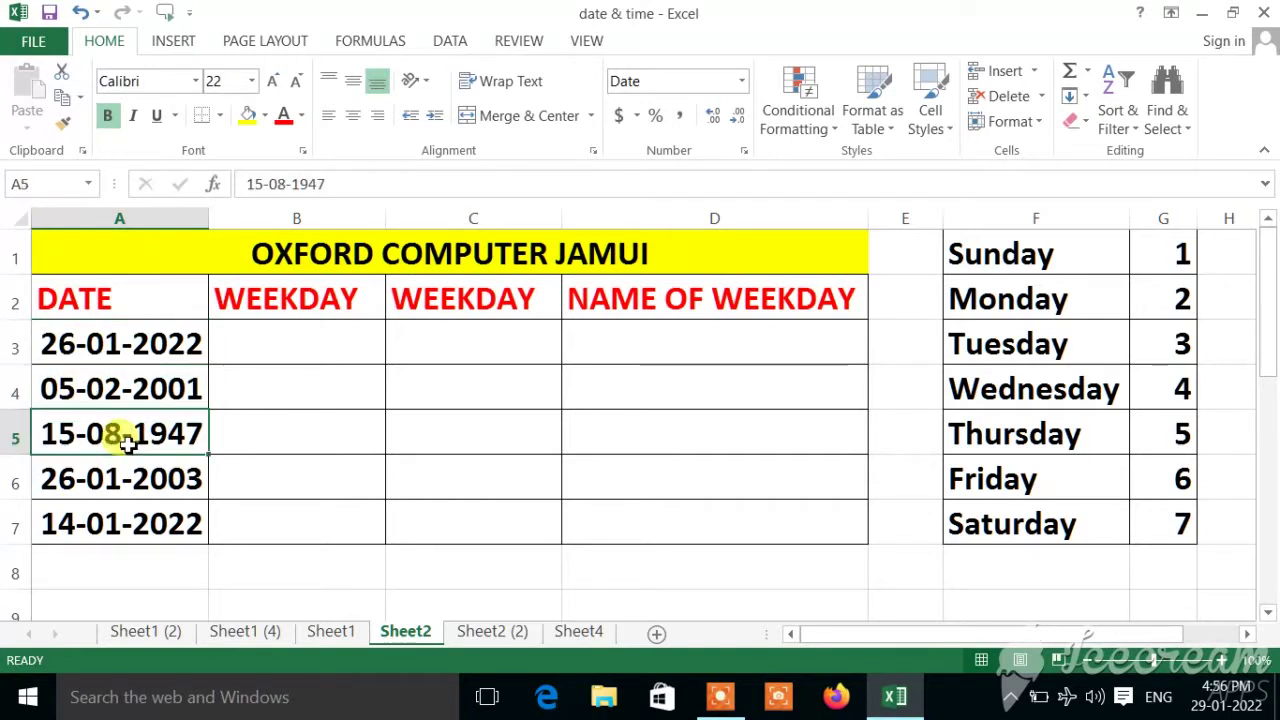
Enter =WEEKDAY(A3) in B3 and fill the formula down to B7
{"action": "left_click", "coordinate": [266, 341]}
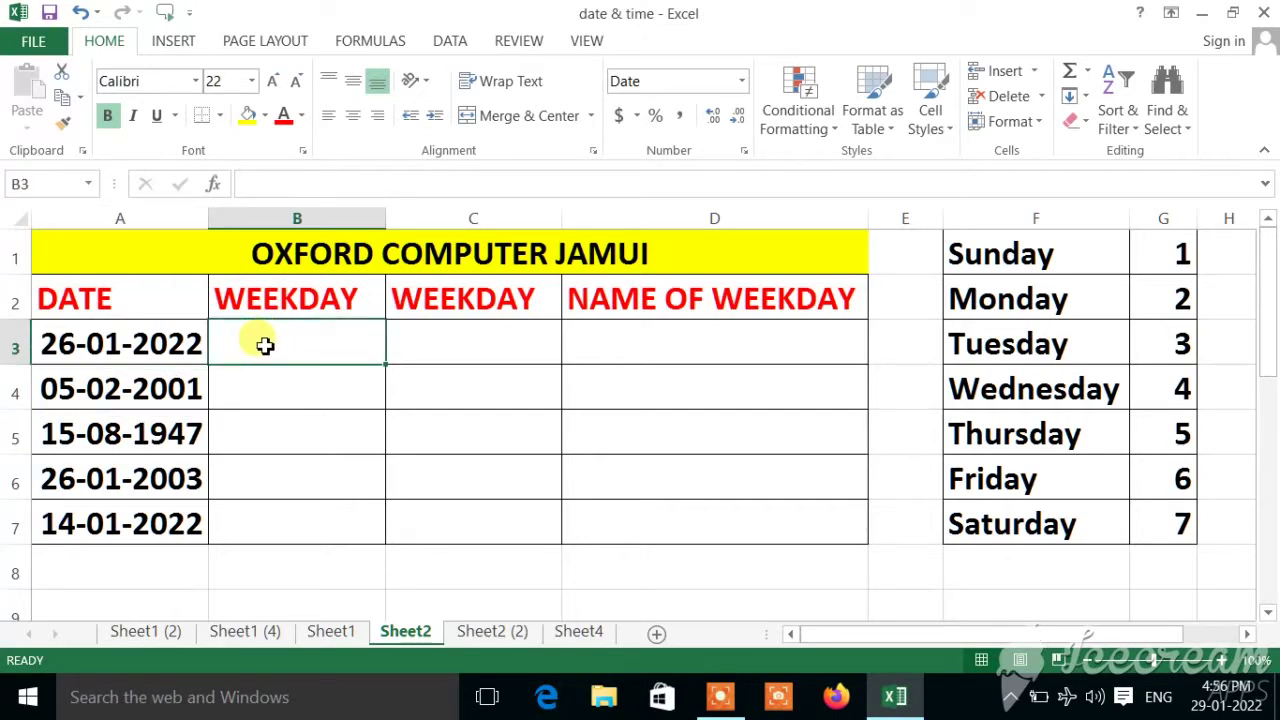
{"action": "type", "text": "="}
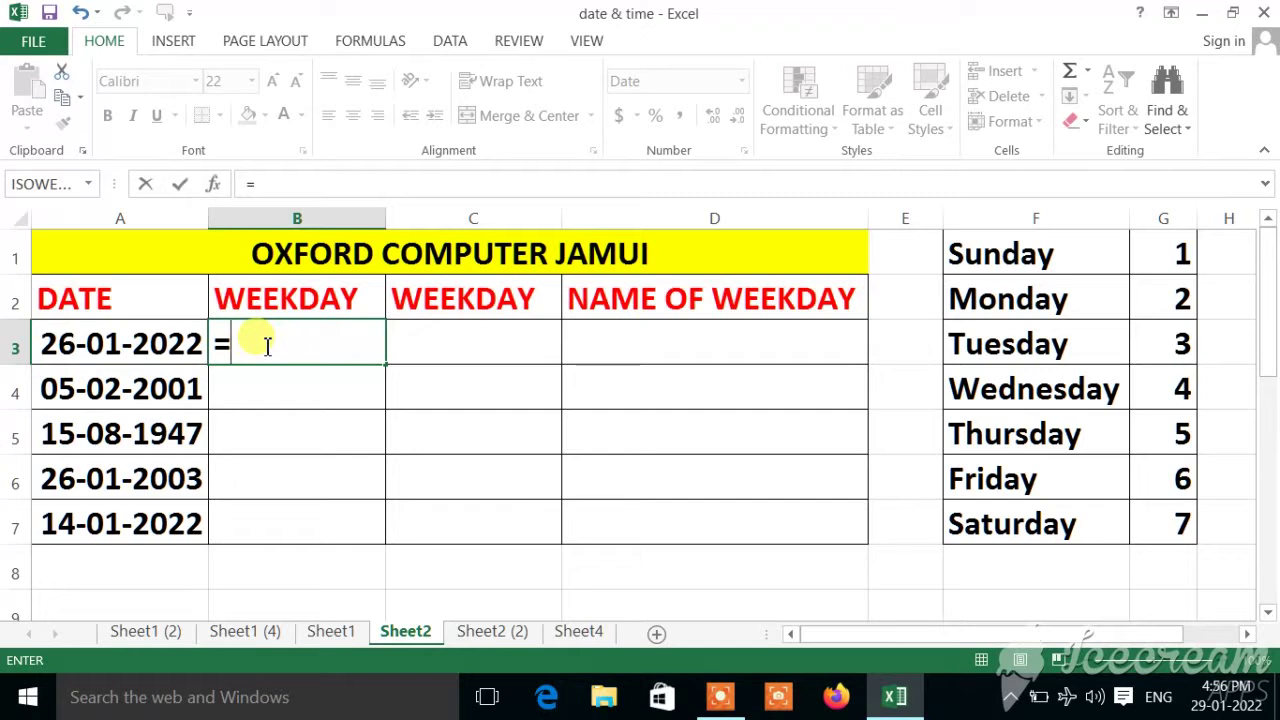
{"action": "type", "text": "WEE"}
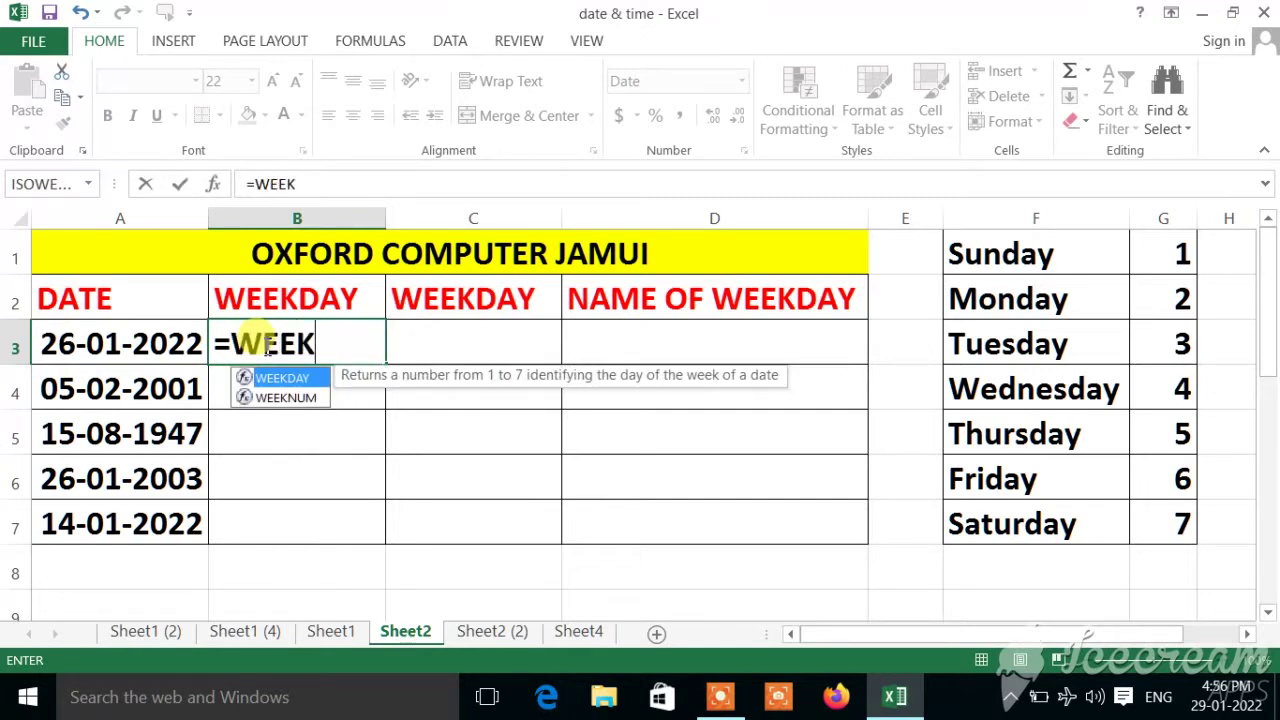
{"action": "type", "text": "K"}
{"action": "key", "text": "Tab"}
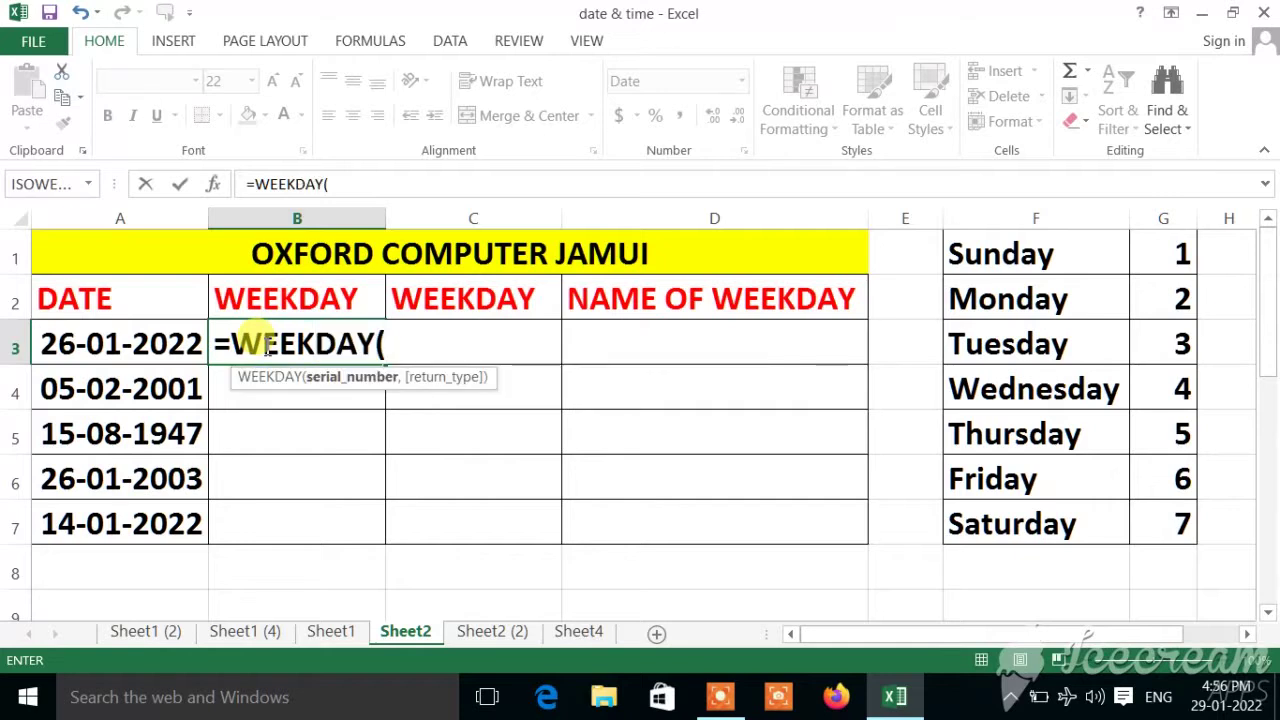
{"action": "left_click", "coordinate": [127, 344]}
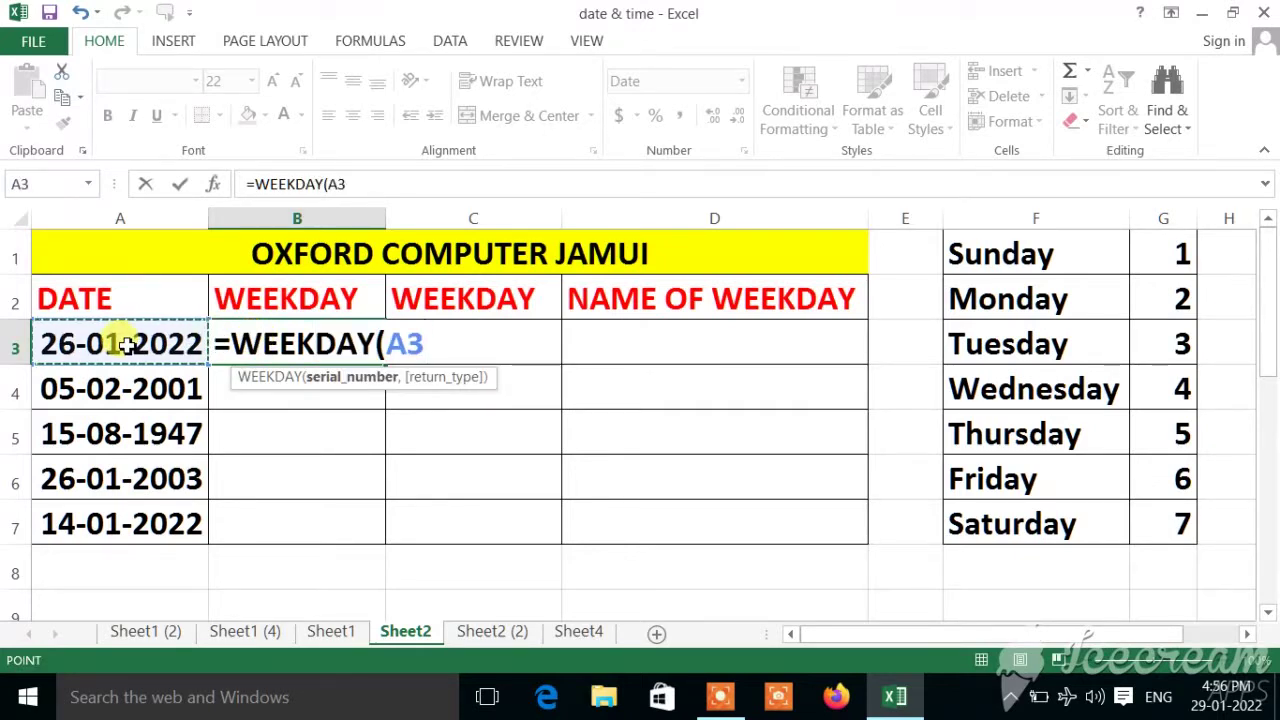
{"action": "type", "text": ")"}
{"action": "key", "text": "Tab"}
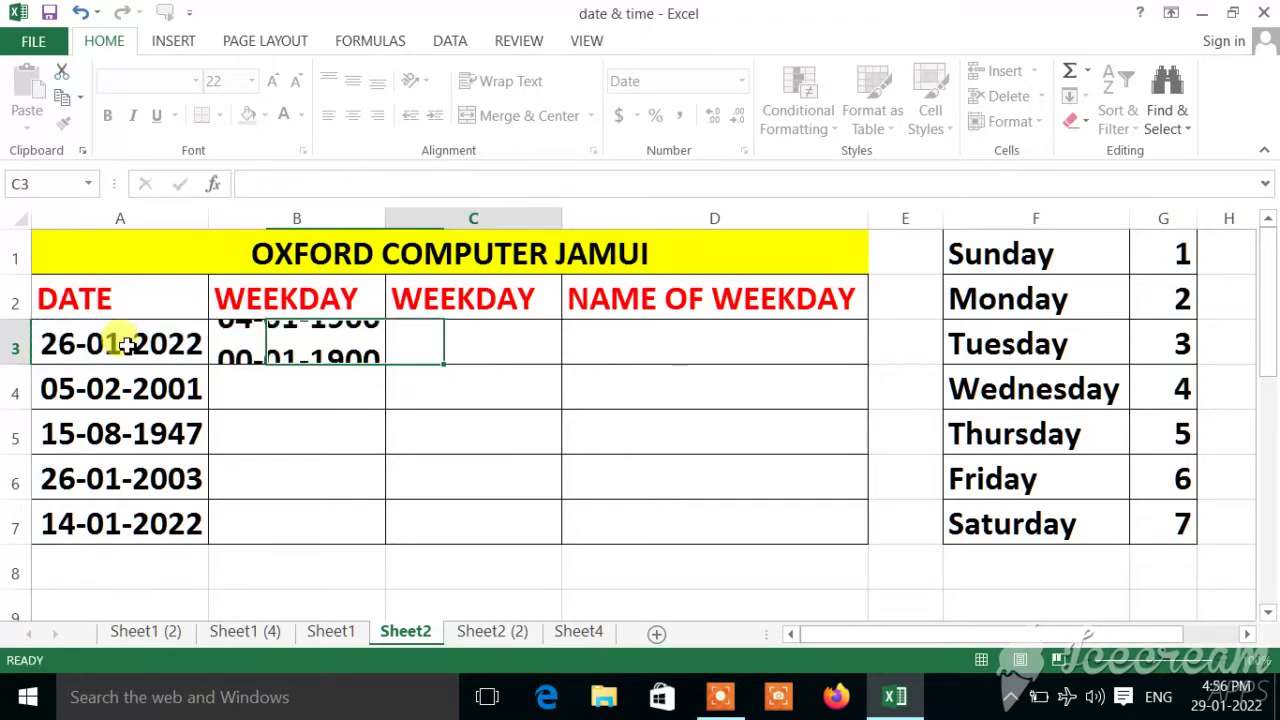
{"action": "left_click", "coordinate": [289, 343]}
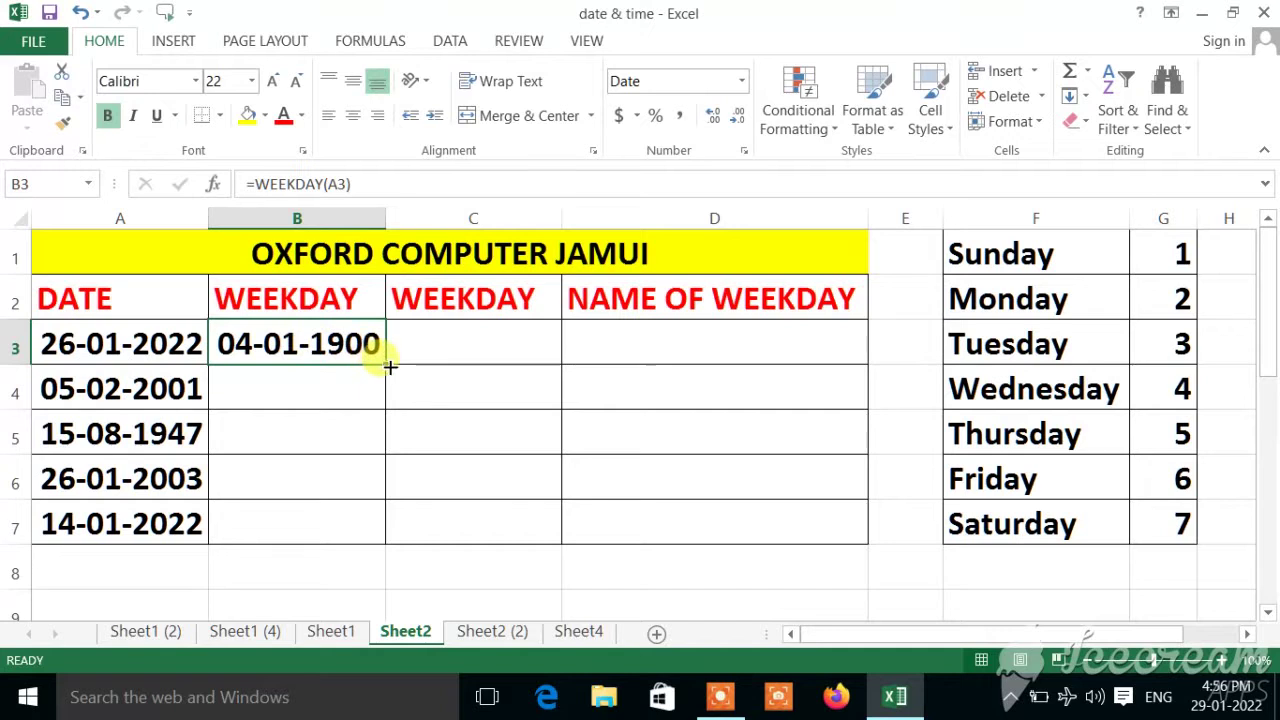
{"action": "left_click_drag", "start_coordinate": [390, 366], "coordinate": [390, 540]}
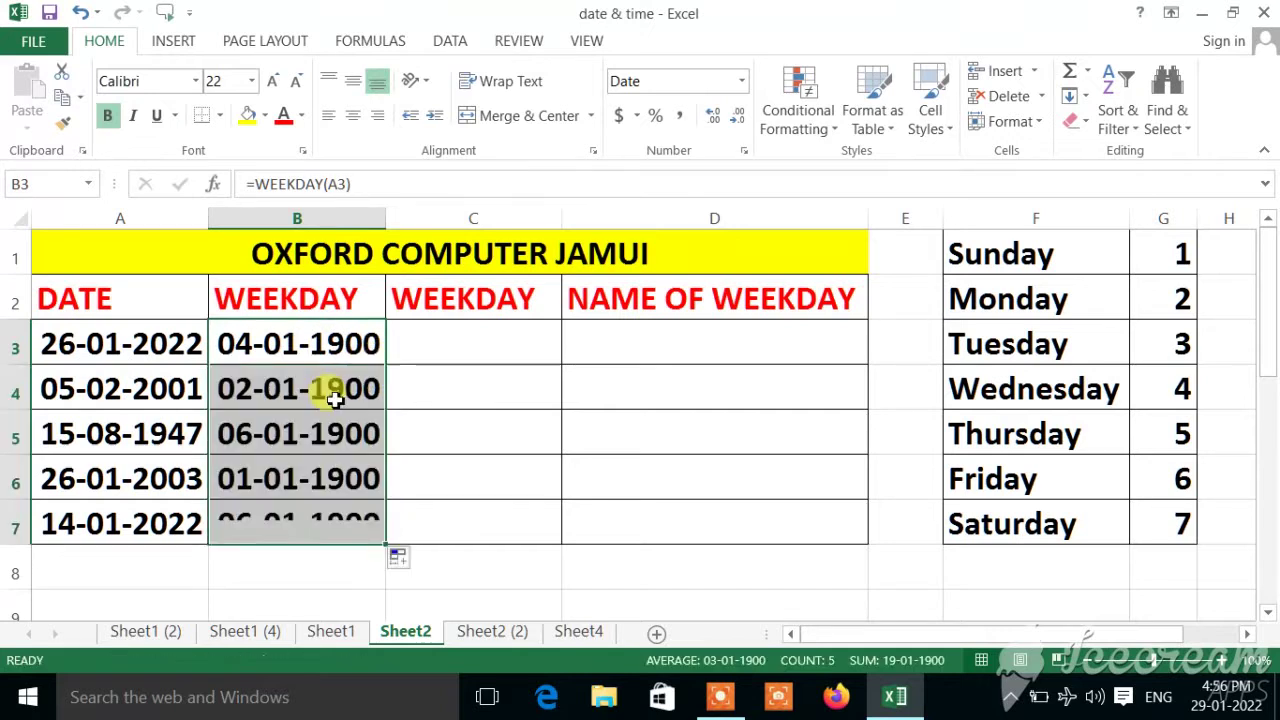
Set the number format of the WEEKDAY results in B3:B7 to General
{"action": "left_click_drag", "start_coordinate": [309, 343], "coordinate": [329, 520]}
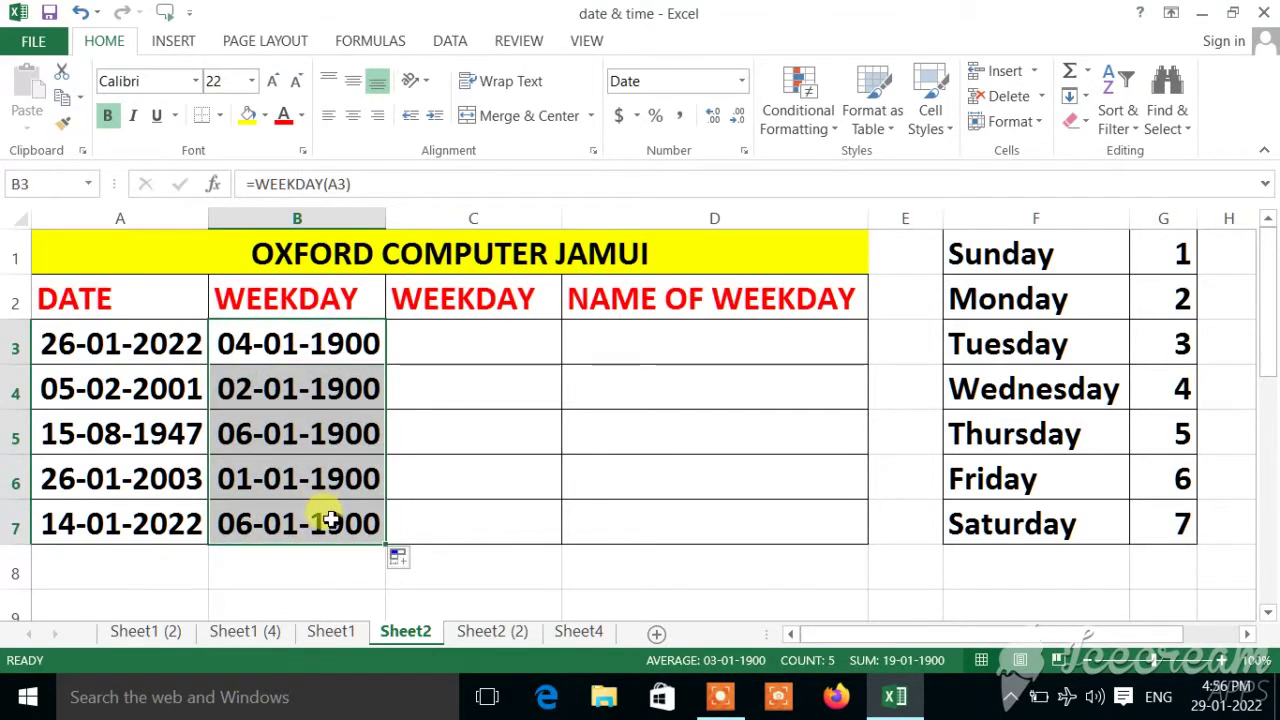
{"action": "left_click", "coordinate": [742, 82]}
{"action": "left_click", "coordinate": [728, 120]}
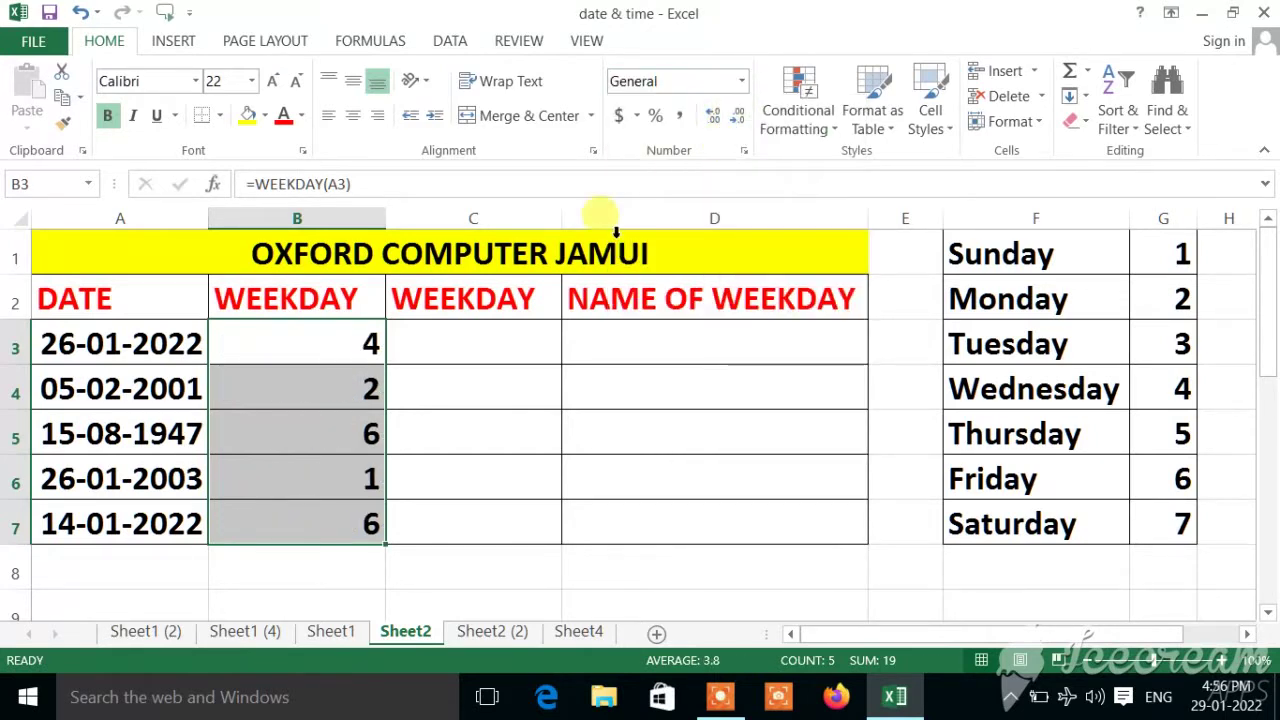
{"action": "left_click", "coordinate": [466, 370]}
Compare the WEEKDAY numbers in B3:B7 with the matching day names and numbers in F1:G7
{"action": "left_click", "coordinate": [120, 350]}
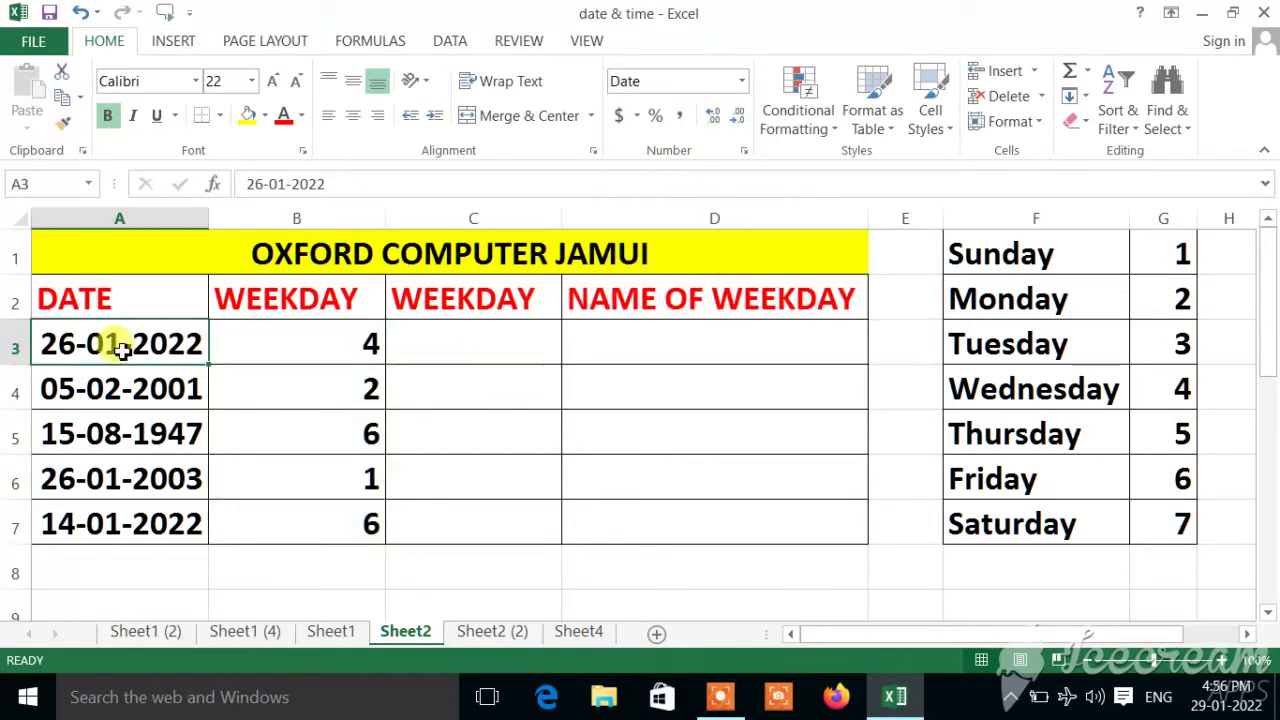
{"action": "left_click", "coordinate": [334, 348]}
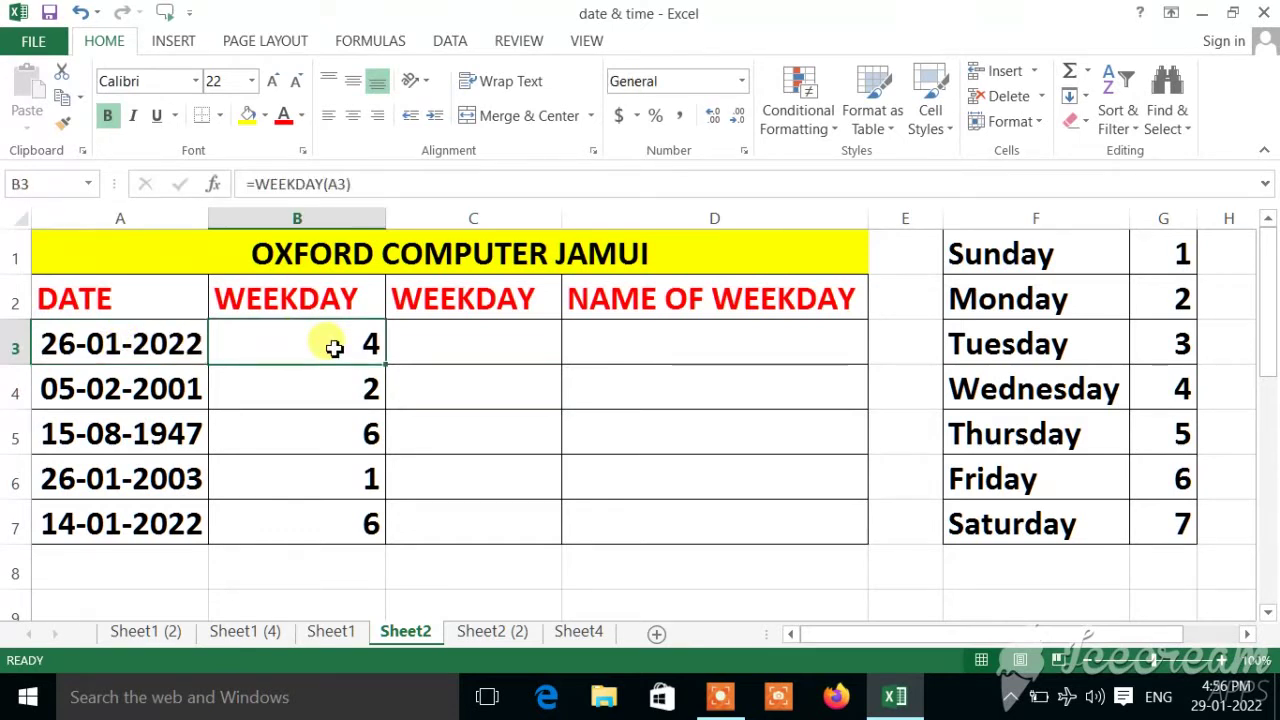
{"action": "left_click", "coordinate": [1040, 395]}
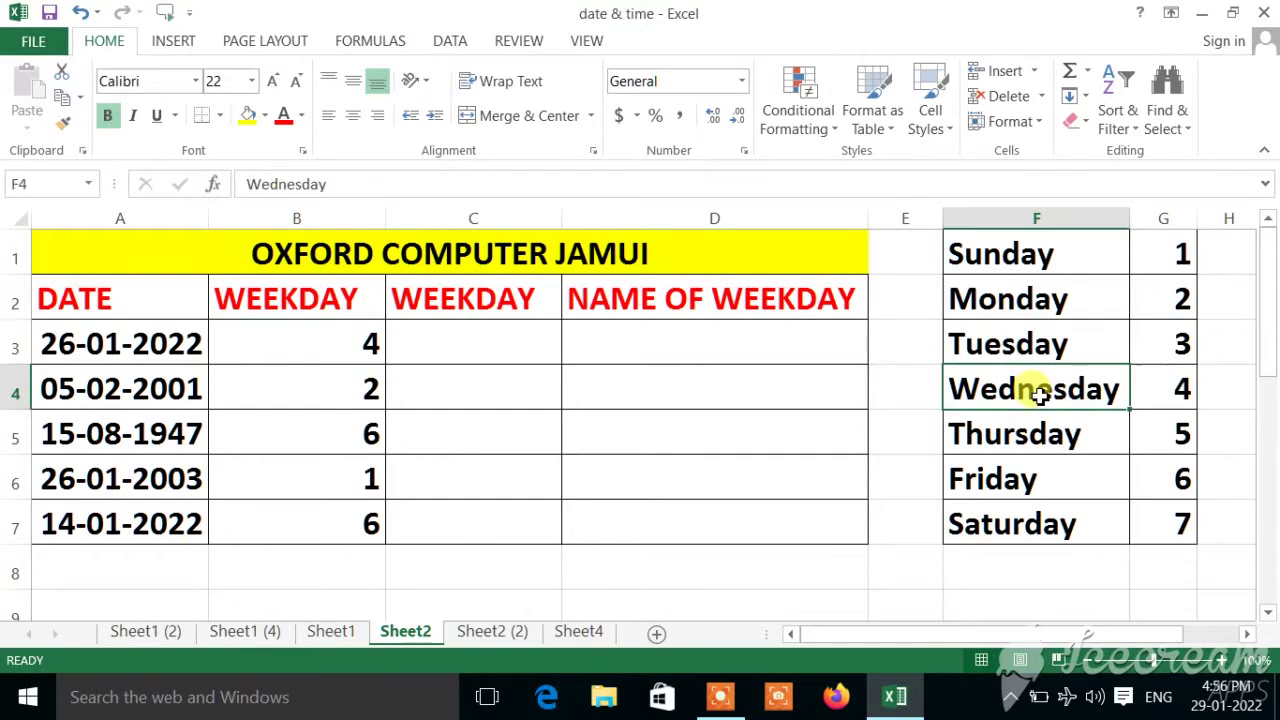
{"action": "left_click", "coordinate": [318, 395]}
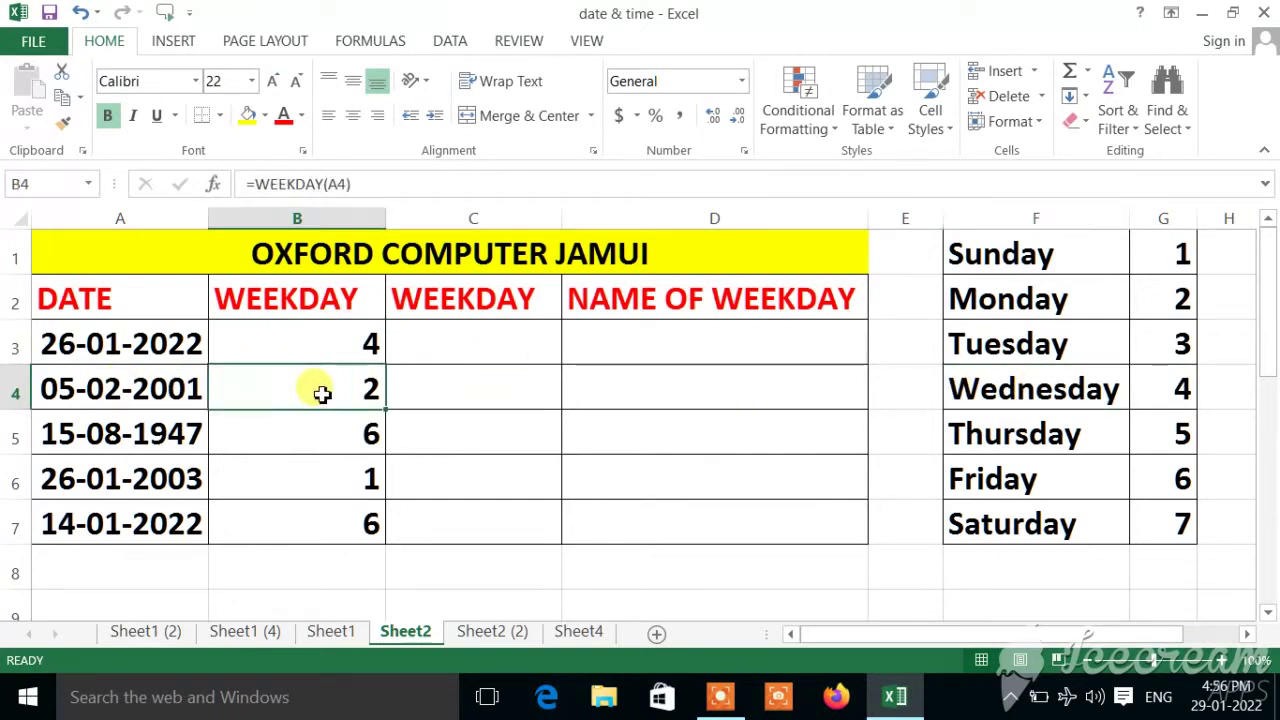
{"action": "left_click", "coordinate": [1163, 305]}
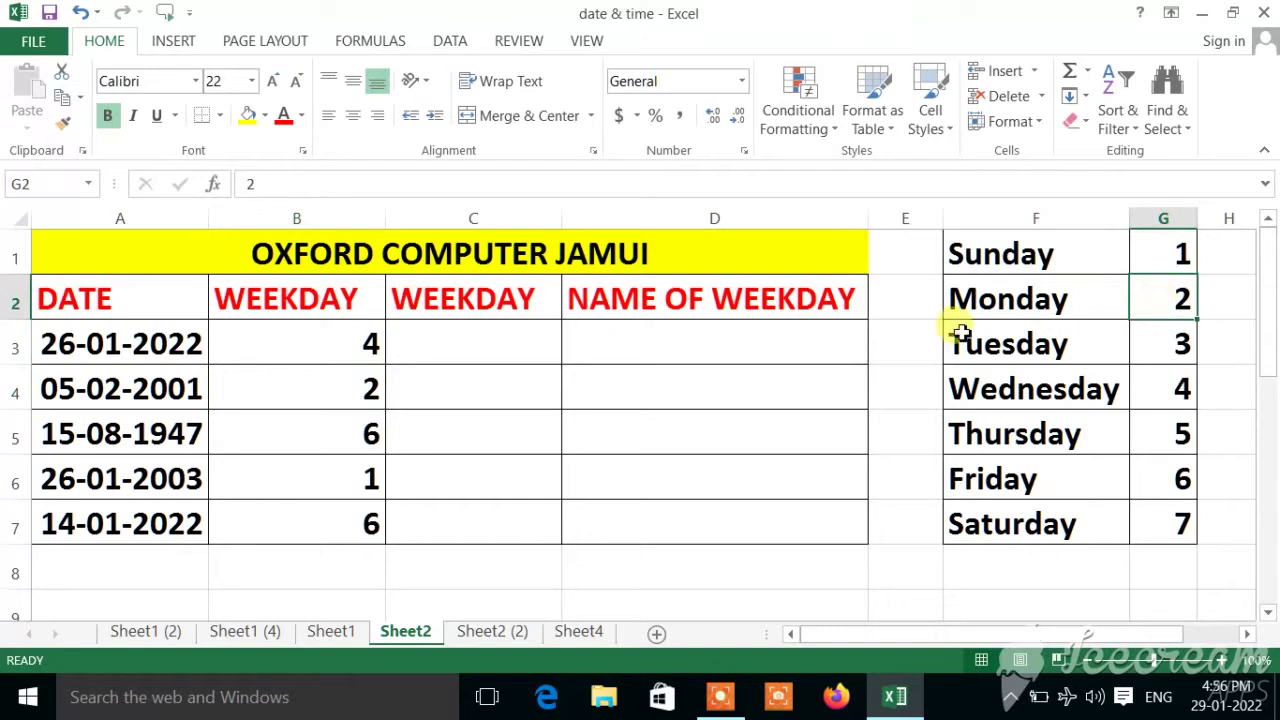
{"action": "left_click", "coordinate": [346, 356]}
{"action": "left_click_drag", "start_coordinate": [346, 356], "coordinate": [353, 514]}
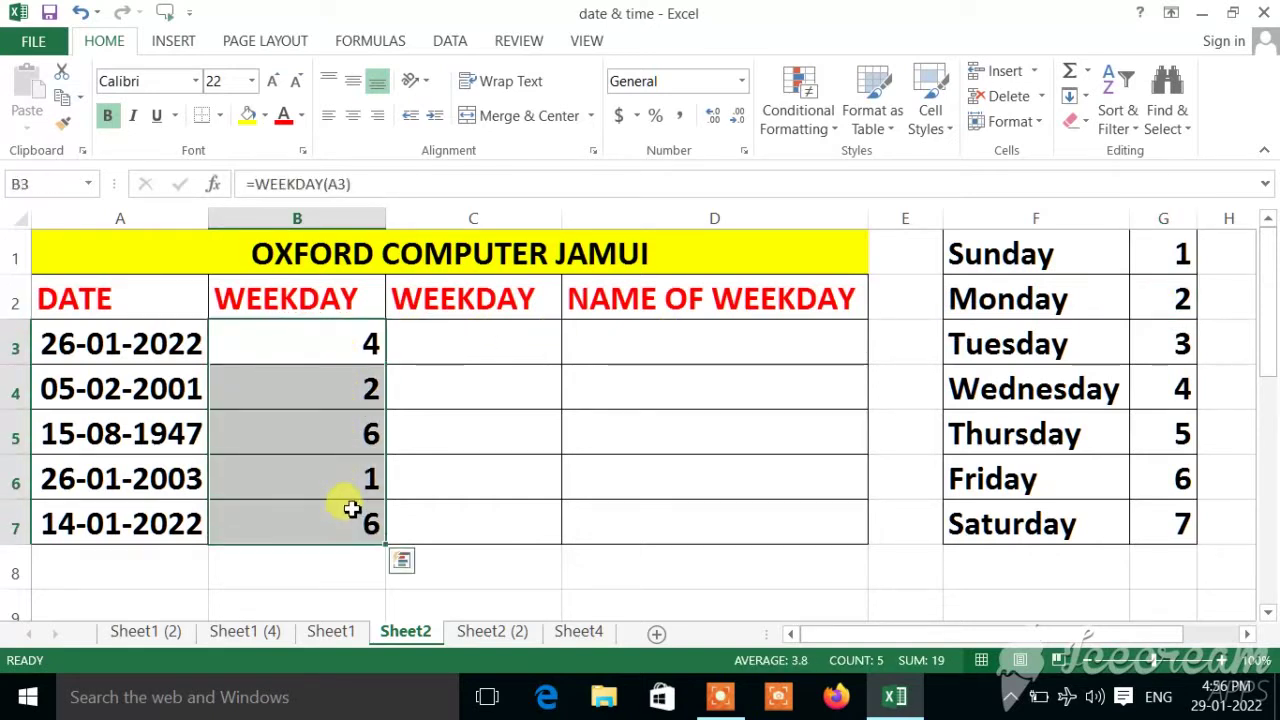
Enter =A3 in C3 and fill the formula down to C7
{"action": "left_click", "coordinate": [430, 348]}
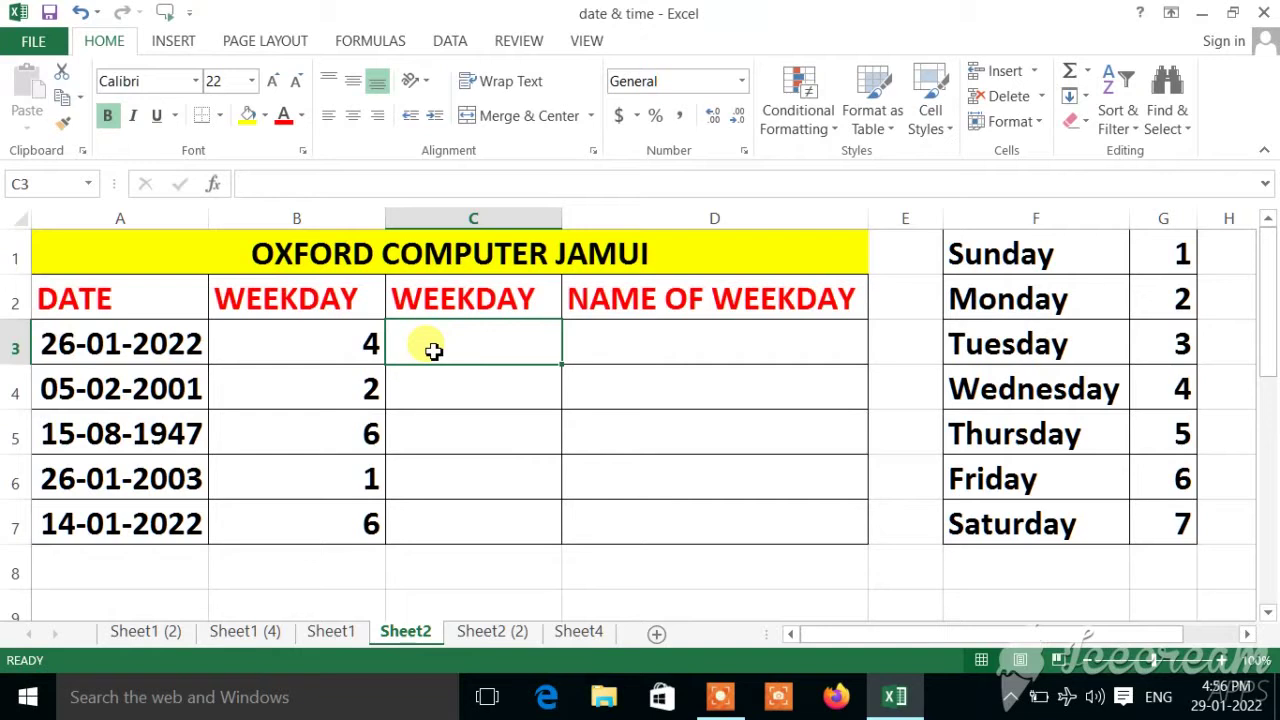
{"action": "type", "text": "="}
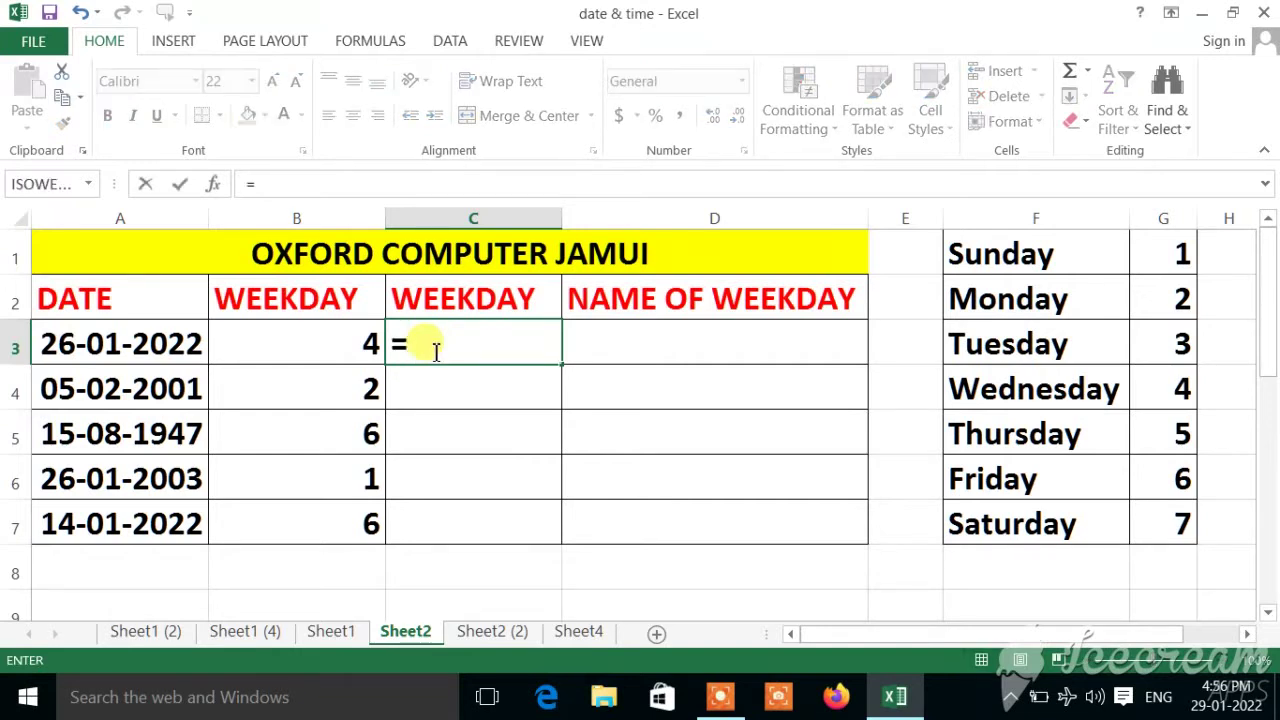
{"action": "left_click", "coordinate": [157, 352]}
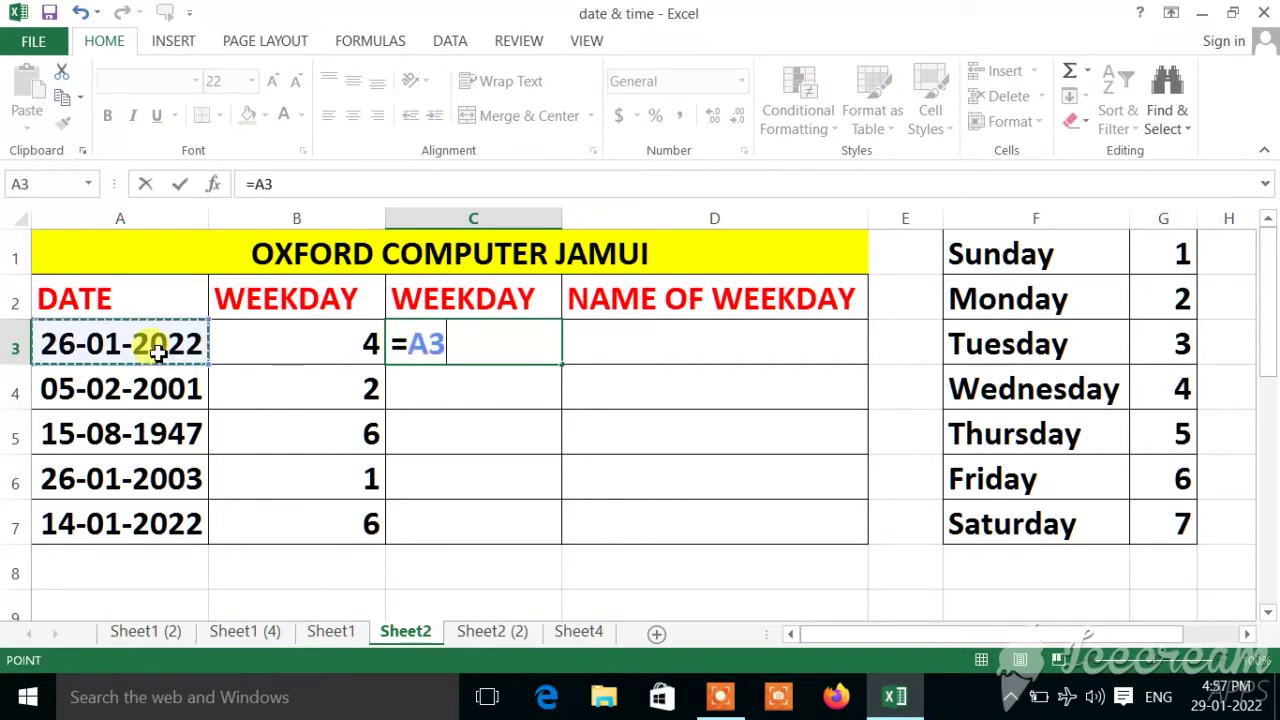
{"action": "key", "text": "Tab"}
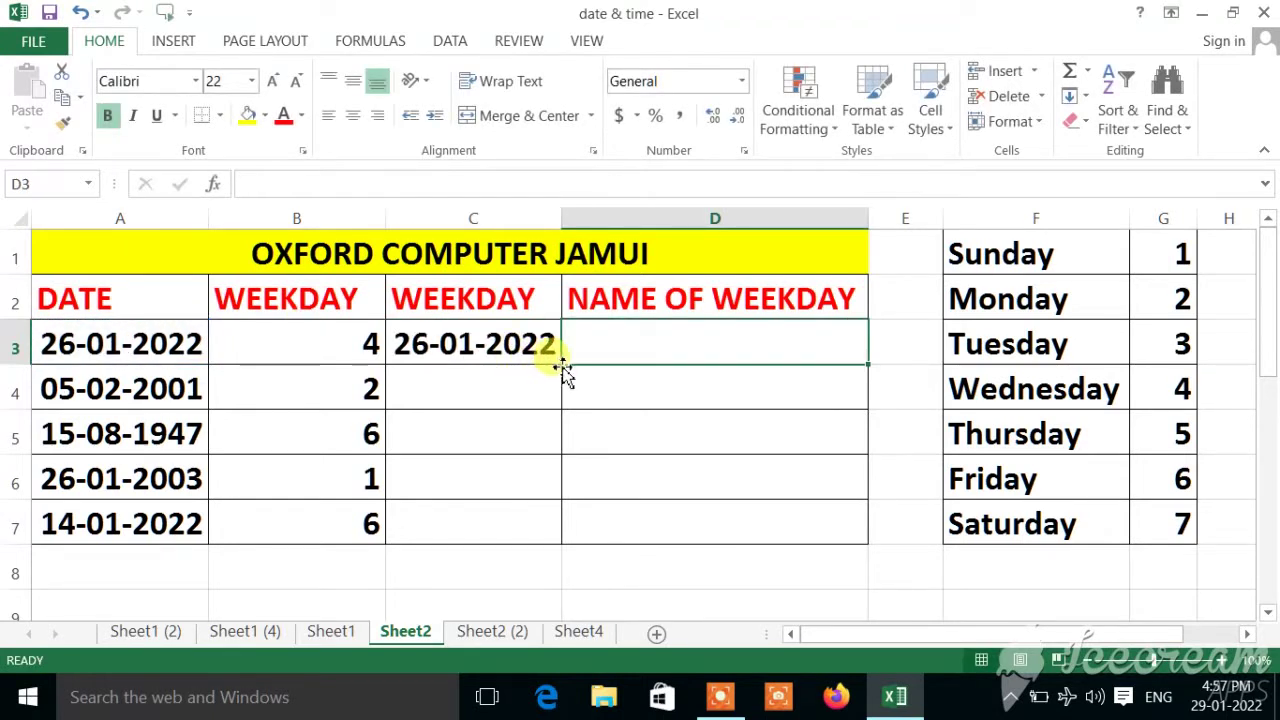
{"action": "left_click", "coordinate": [525, 345]}
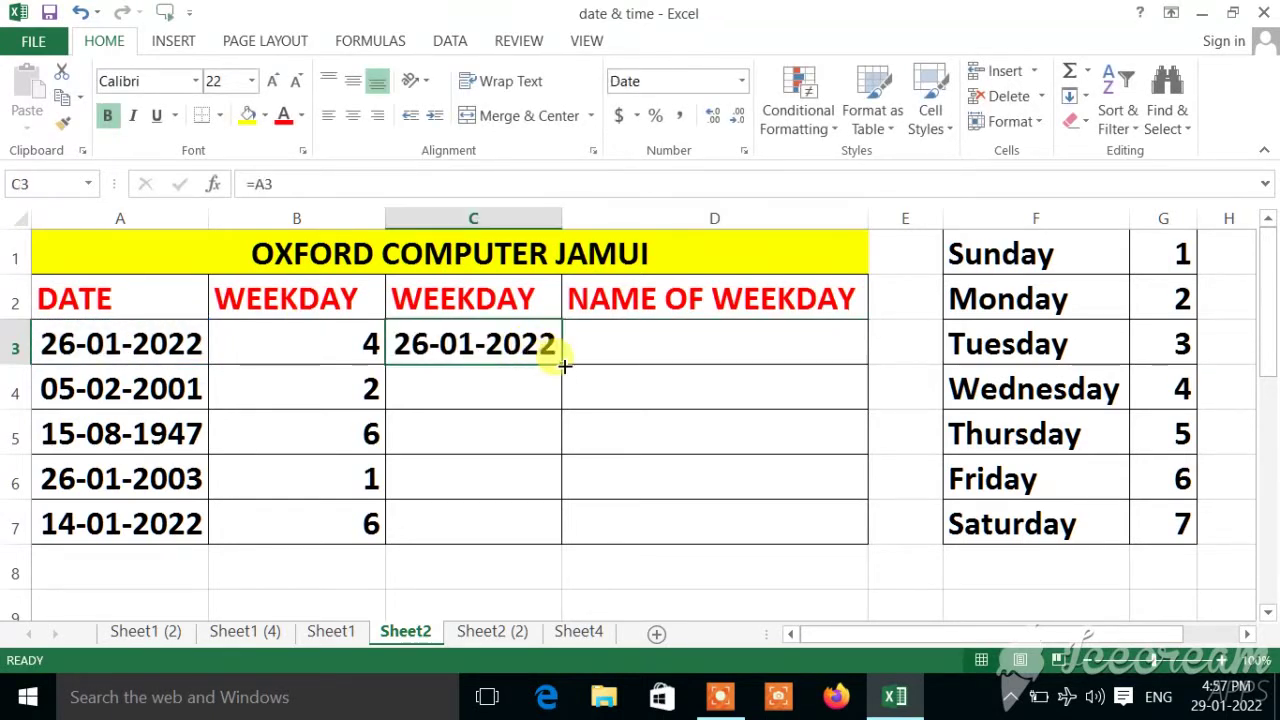
{"action": "double_click", "coordinate": [563, 366]}
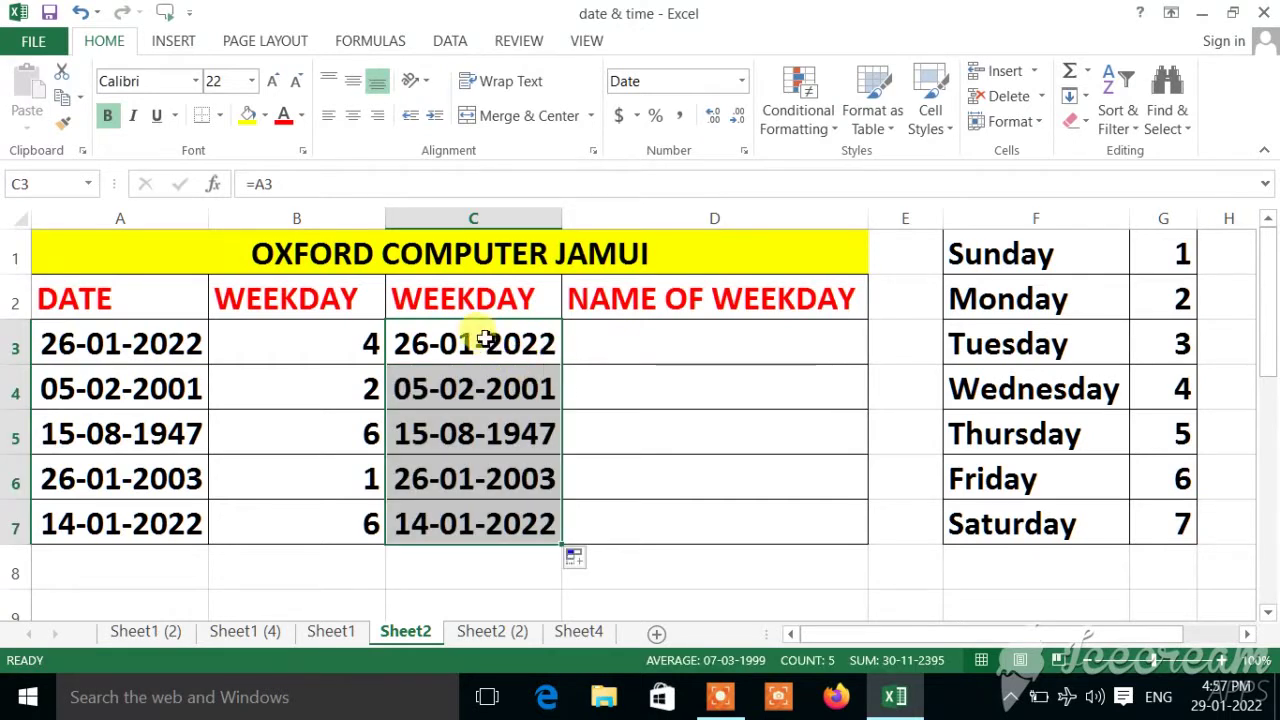
Apply the custom number format DDDD to C3:C7 and widen column C to fit the weekday names
{"action": "left_click_drag", "start_coordinate": [486, 338], "coordinate": [498, 513]}
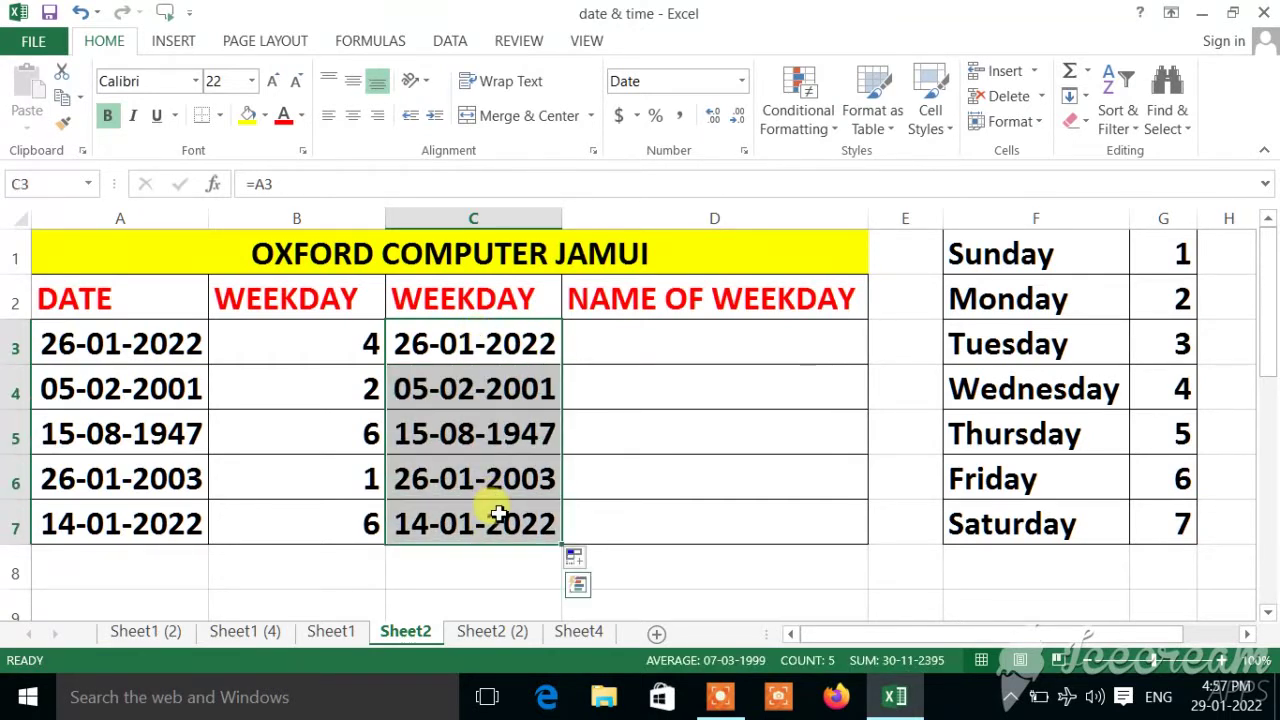
{"action": "key", "text": "ctrl+1"}
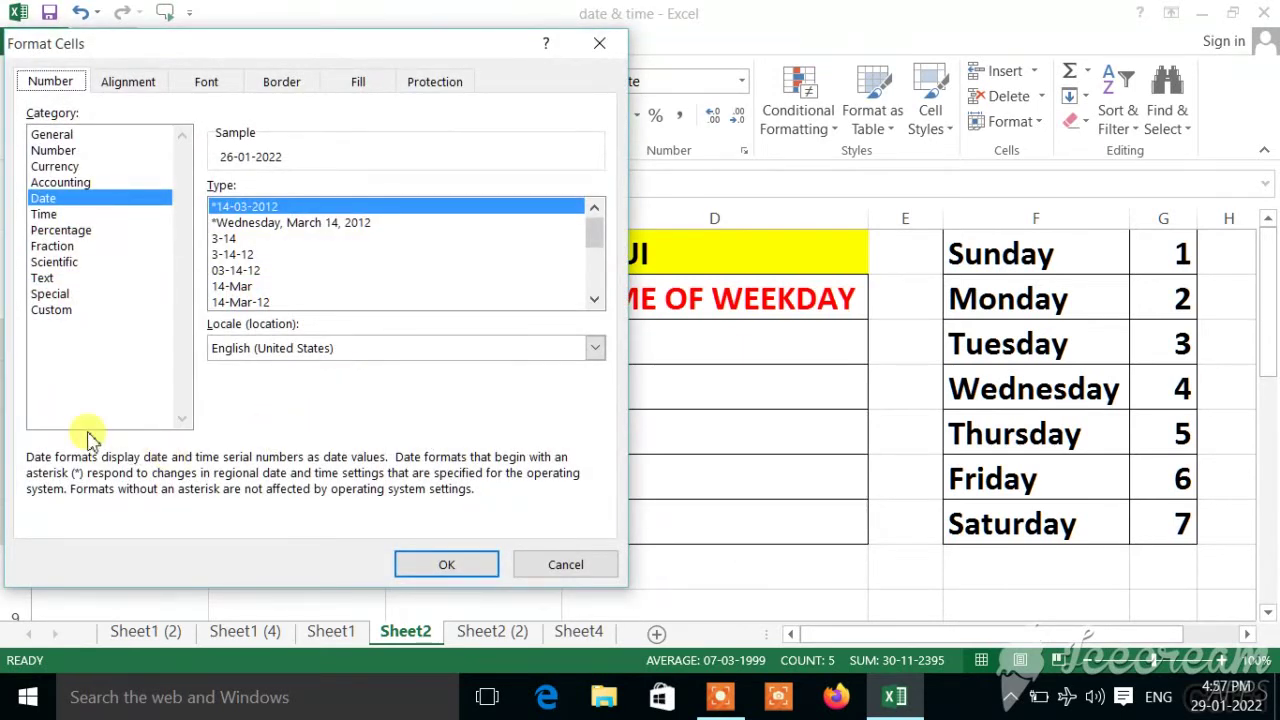
{"action": "left_click", "coordinate": [51, 311]}
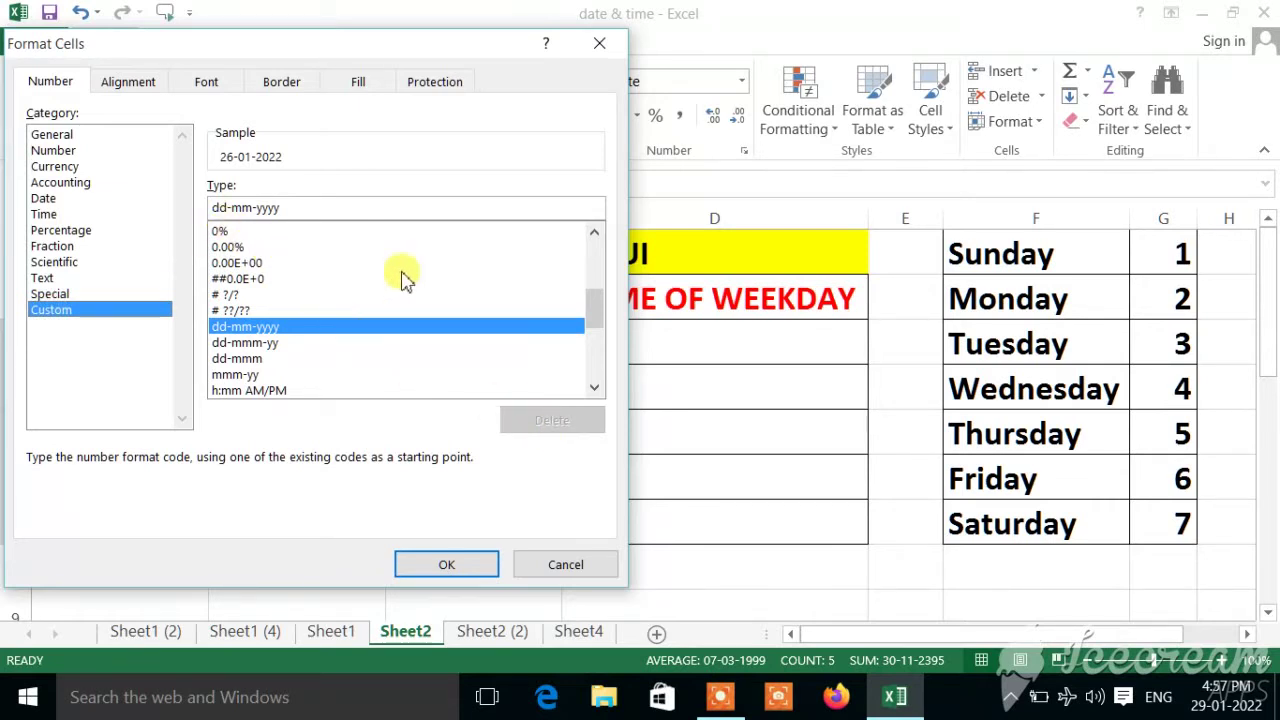
{"action": "left_click_drag", "start_coordinate": [594, 309], "coordinate": [594, 251]}
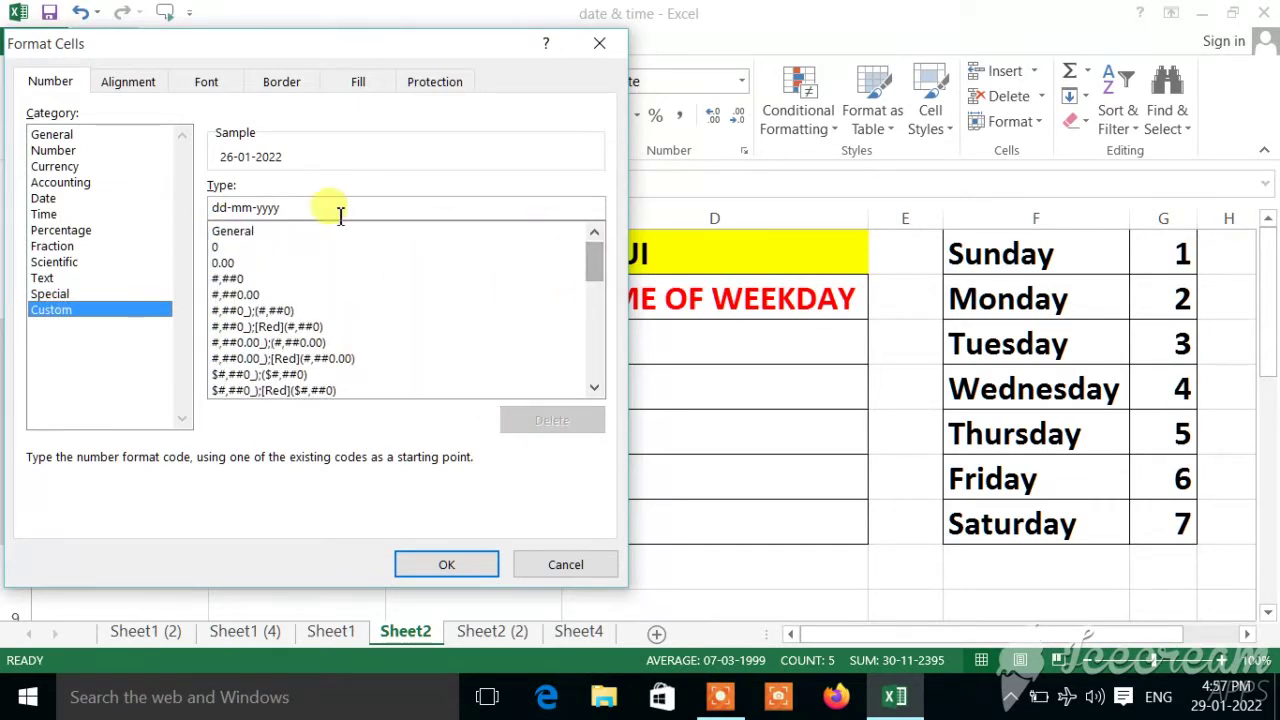
{"action": "left_click", "coordinate": [240, 233]}
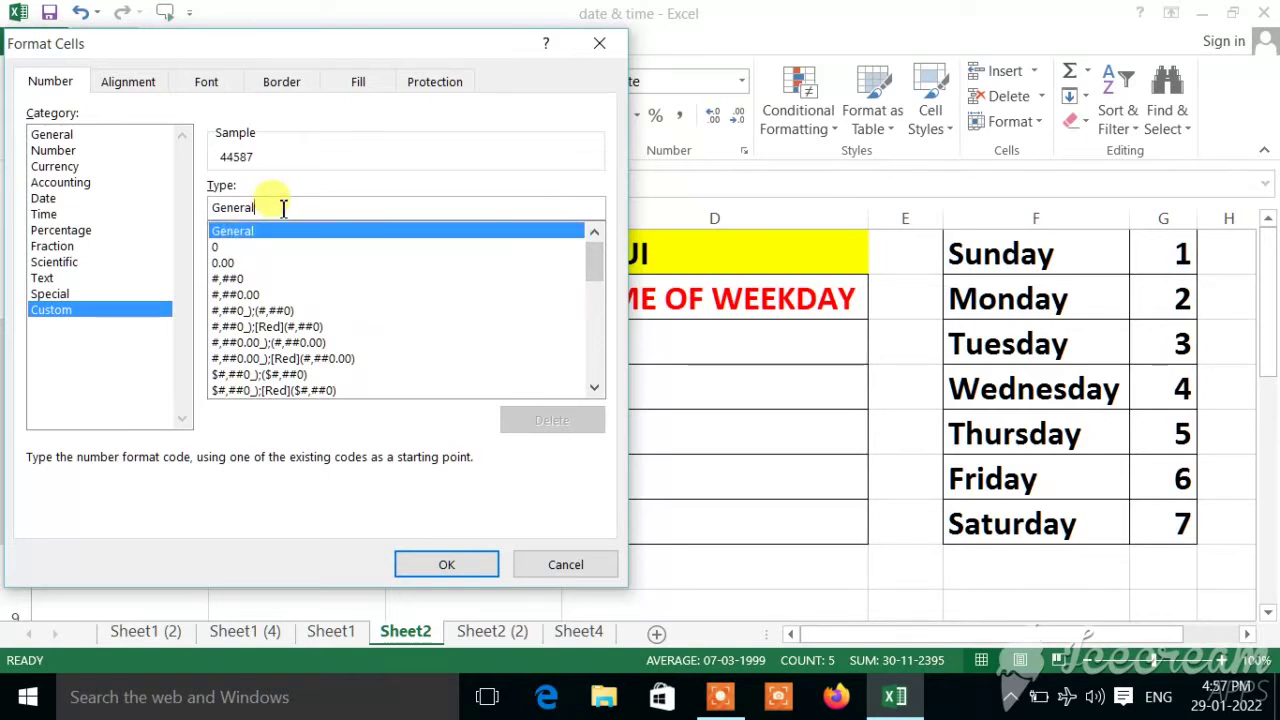
{"action": "key", "text": "BackSpace"}
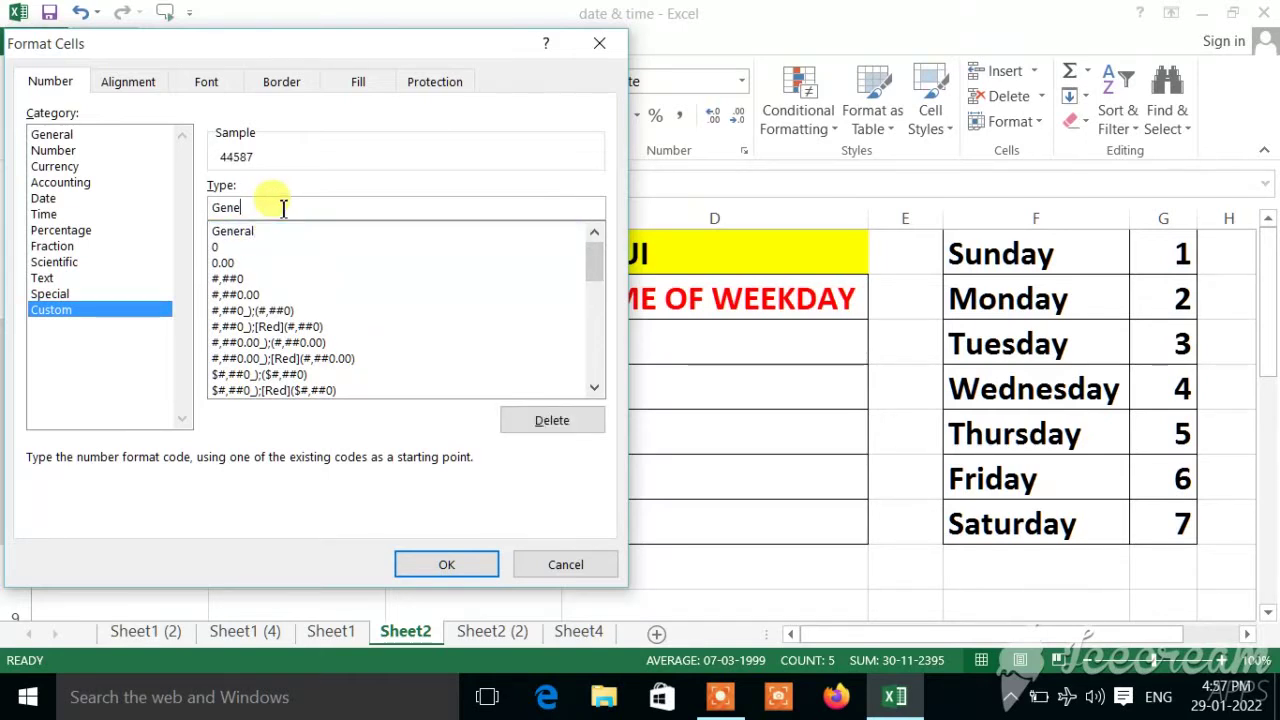
{"action": "key", "text": "BackSpace"}
{"action": "key", "text": "BackSpace"}
{"action": "key", "text": "BackSpace"}
{"action": "key", "text": "BackSpace"}
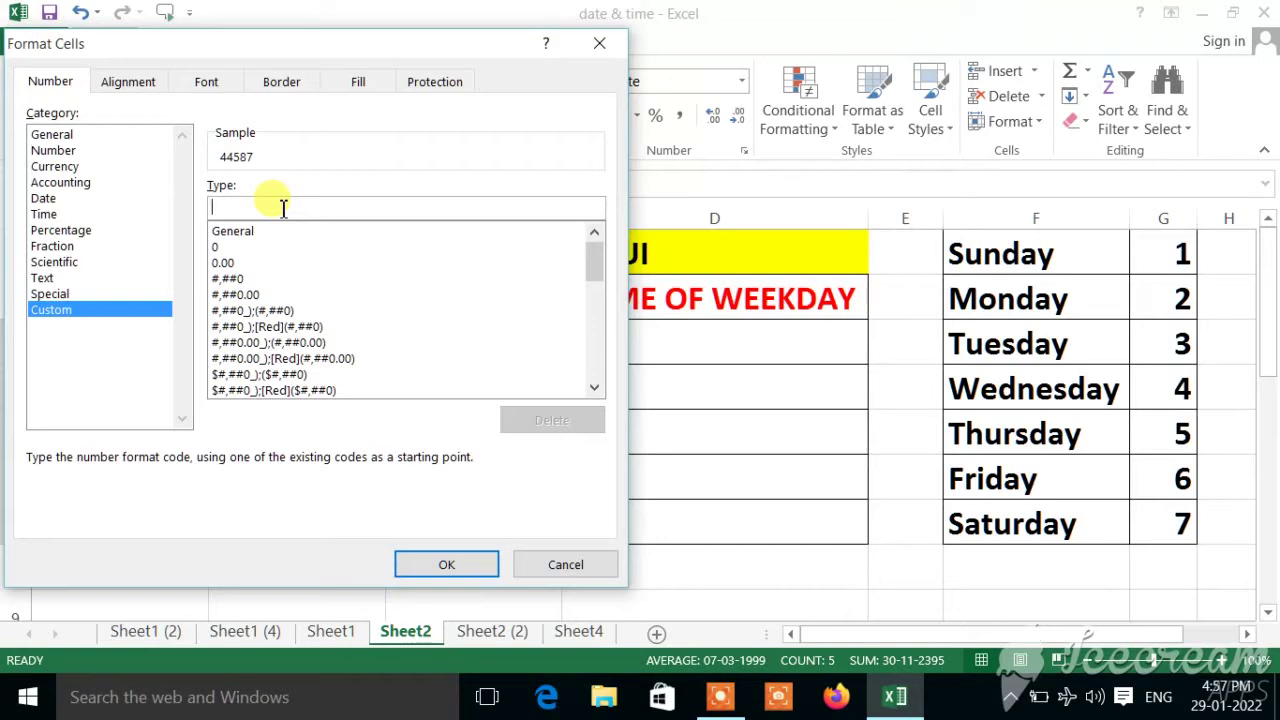
{"action": "type", "text": "DDDD"}
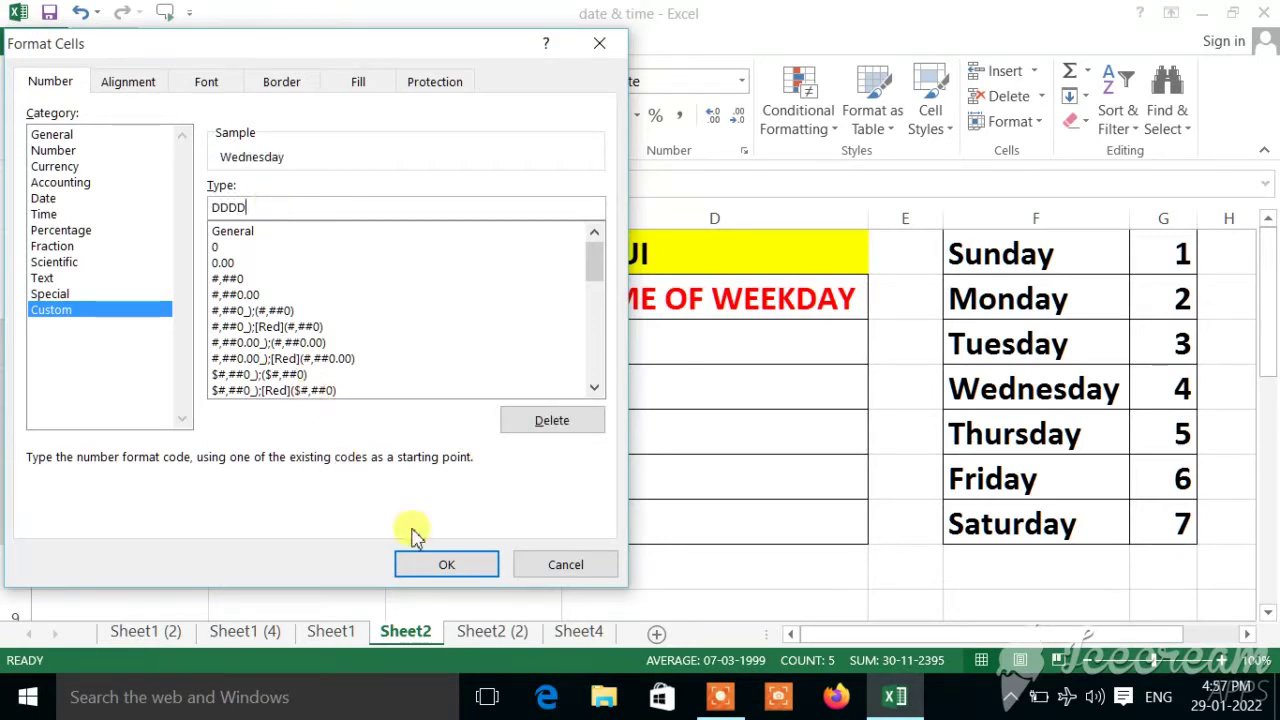
{"action": "left_click", "coordinate": [450, 566]}
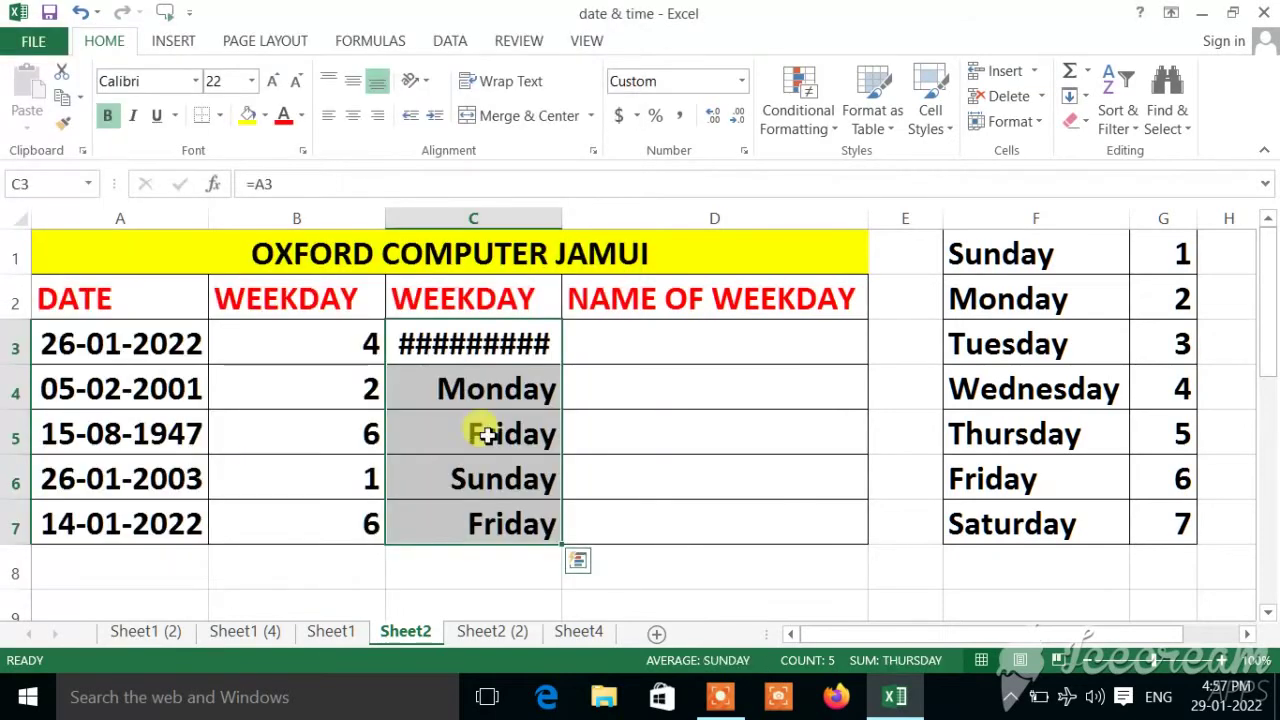
{"action": "left_click_drag", "start_coordinate": [562, 218], "coordinate": [616, 218]}
Check the weekday names in C3:C7 against the dates, the numbers in column B and the day list in F1:G7
{"action": "left_click", "coordinate": [536, 356]}
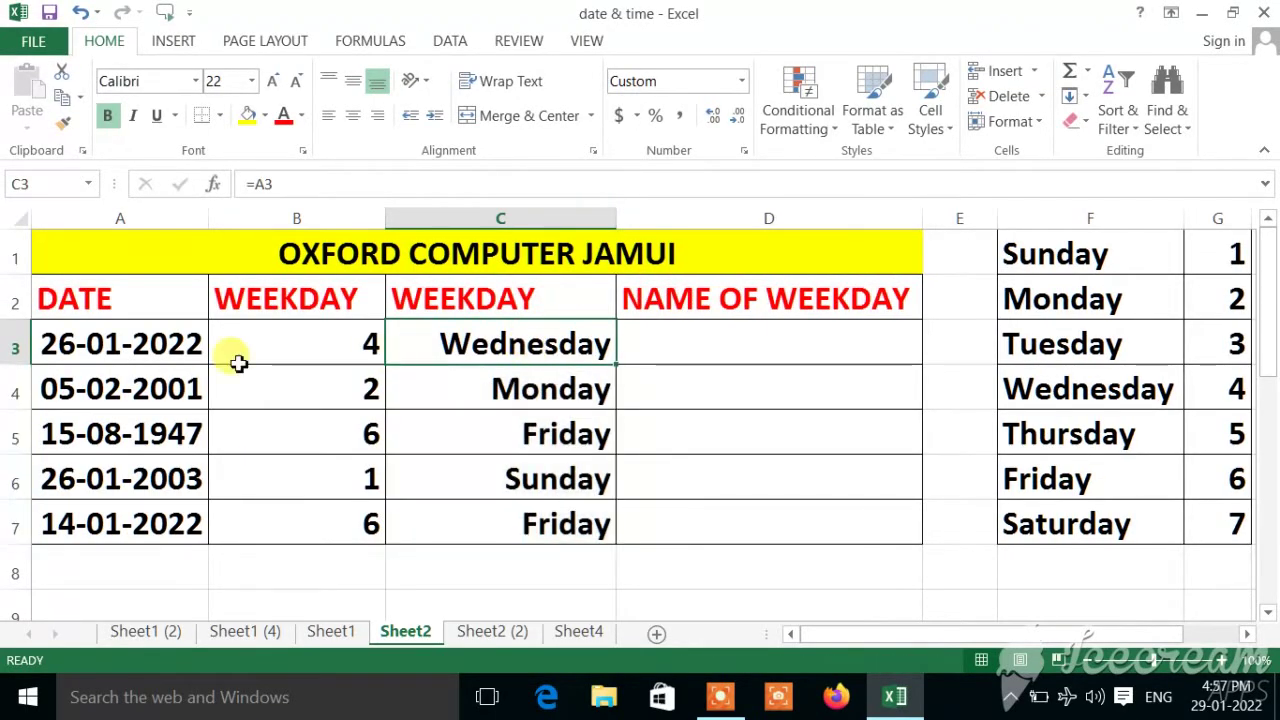
{"action": "left_click", "coordinate": [105, 347]}
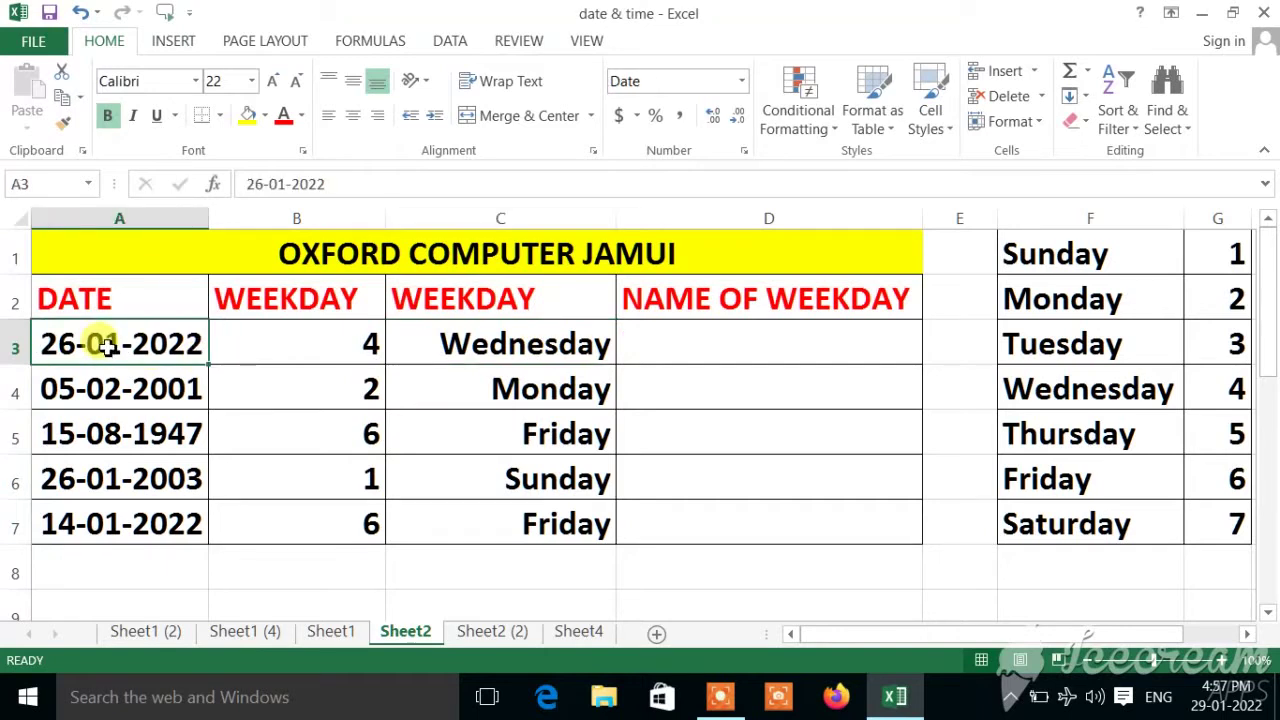
{"action": "left_click", "coordinate": [518, 350]}
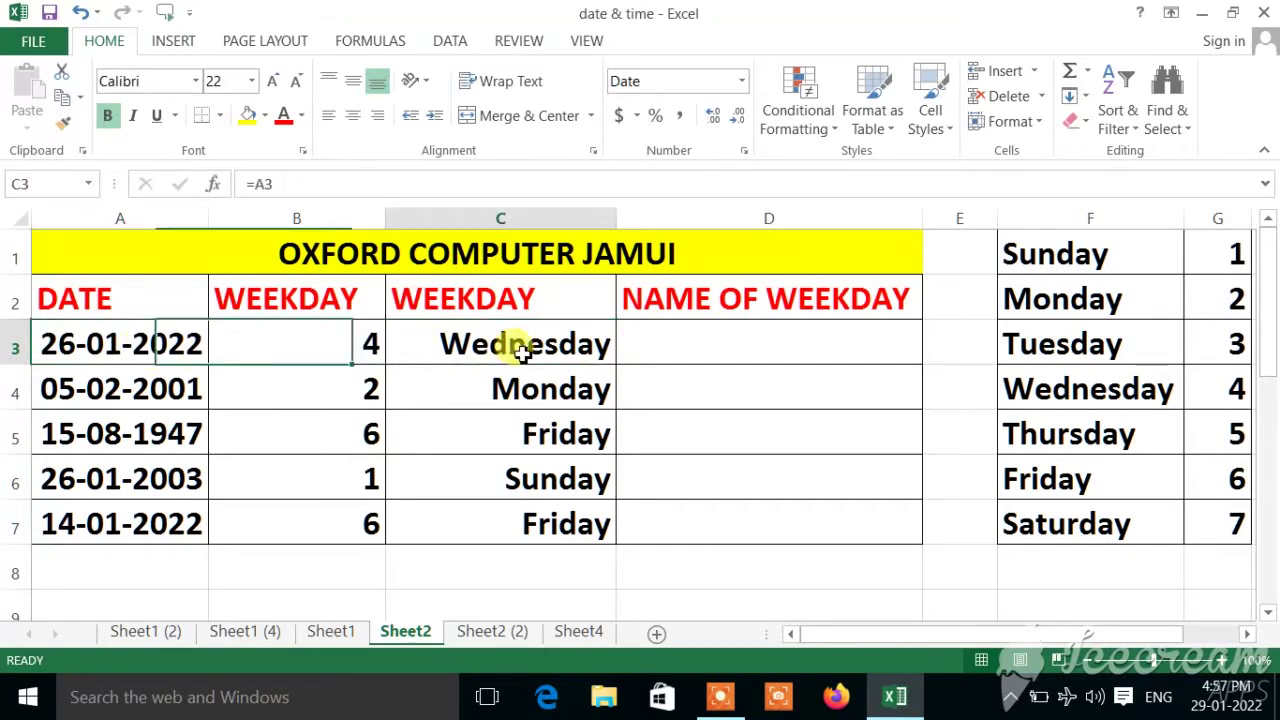
{"action": "left_click", "coordinate": [343, 346]}
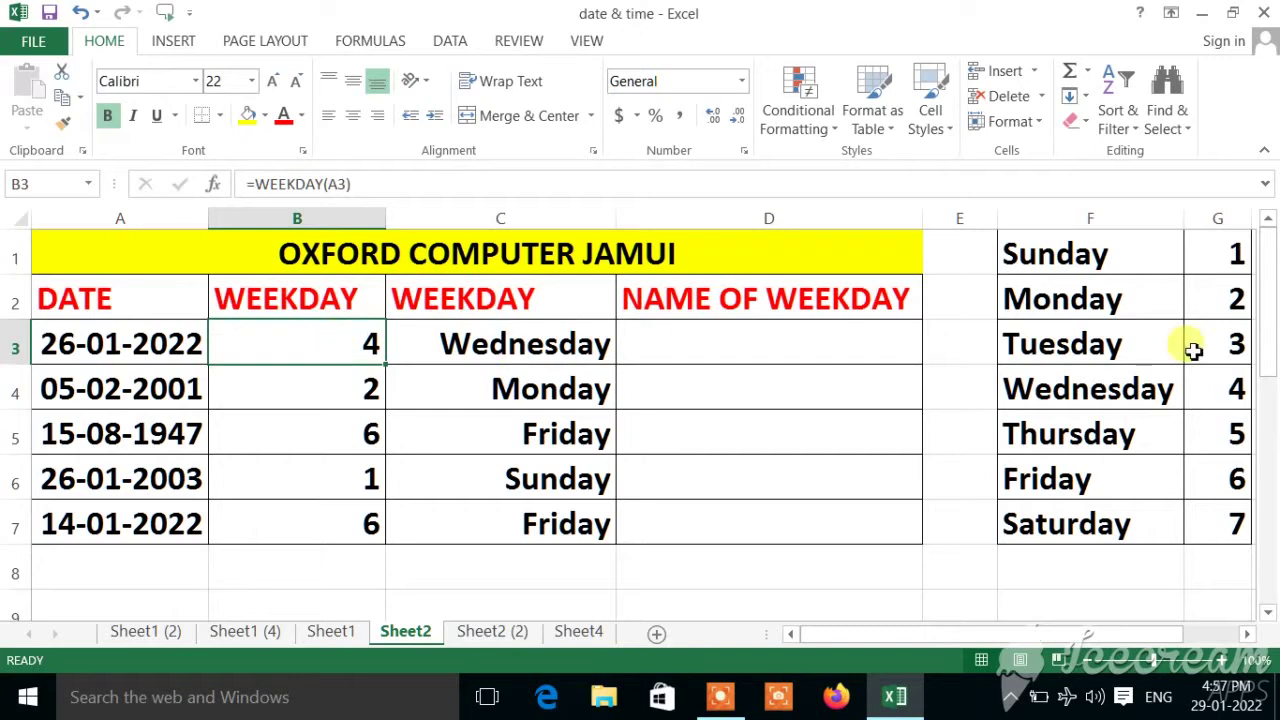
{"action": "left_click", "coordinate": [1234, 388]}
{"action": "left_click", "coordinate": [1094, 398]}
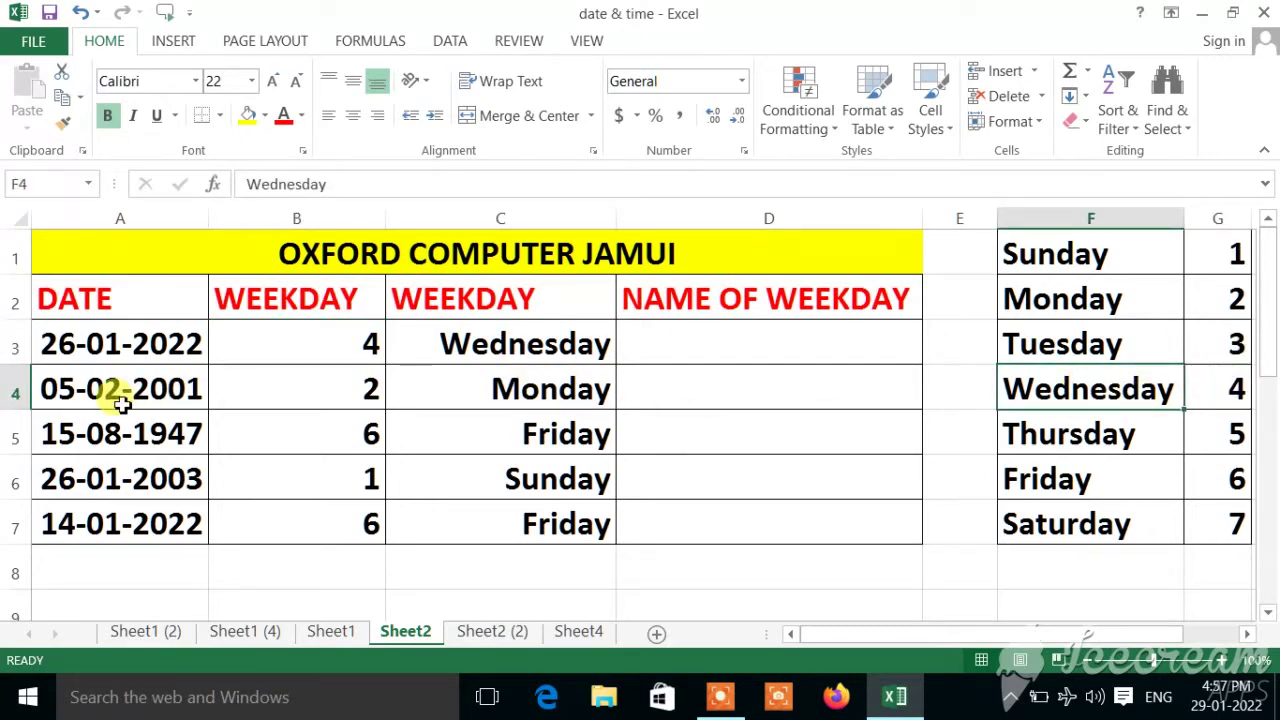
{"action": "left_click", "coordinate": [529, 397]}
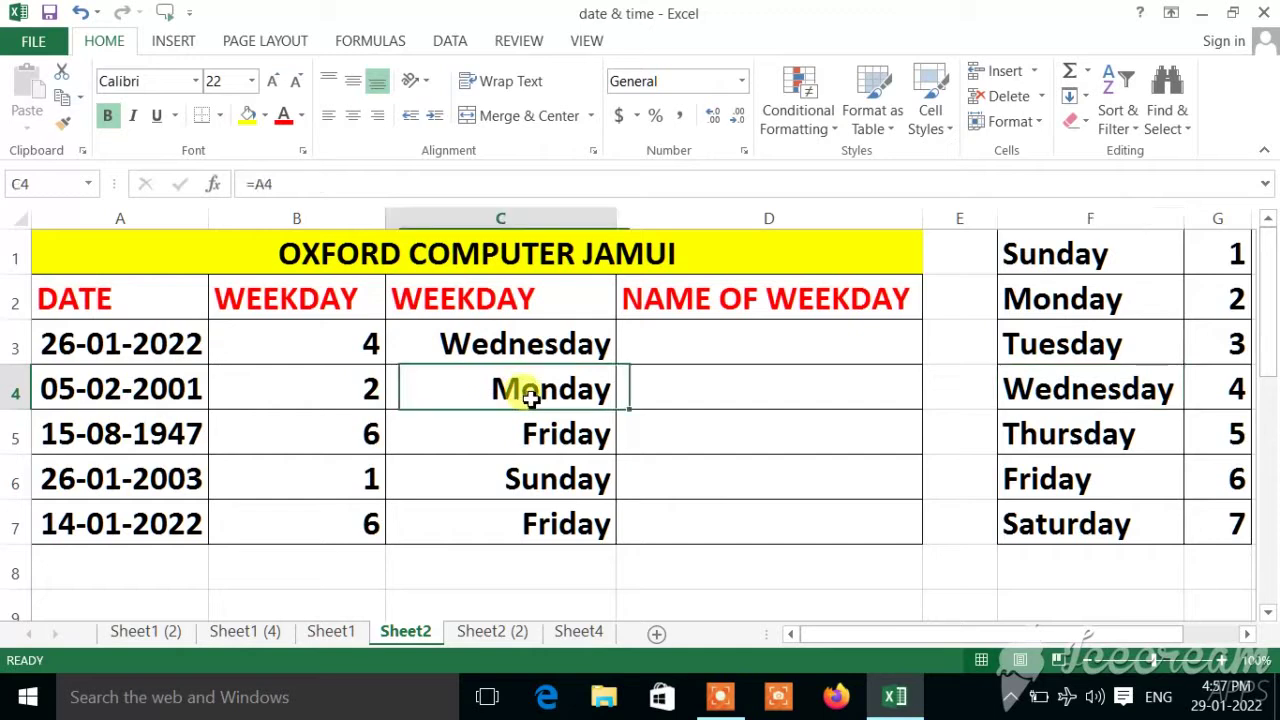
{"action": "left_click", "coordinate": [1230, 300]}
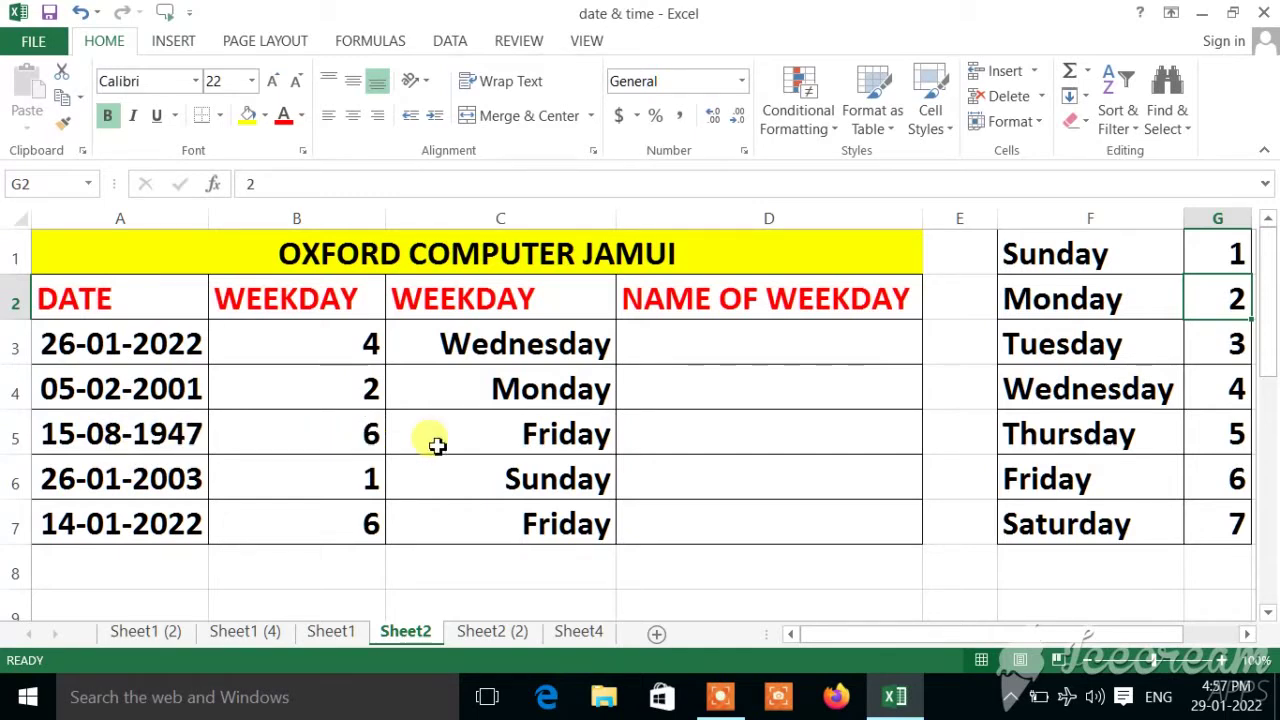
{"action": "left_click", "coordinate": [530, 440]}
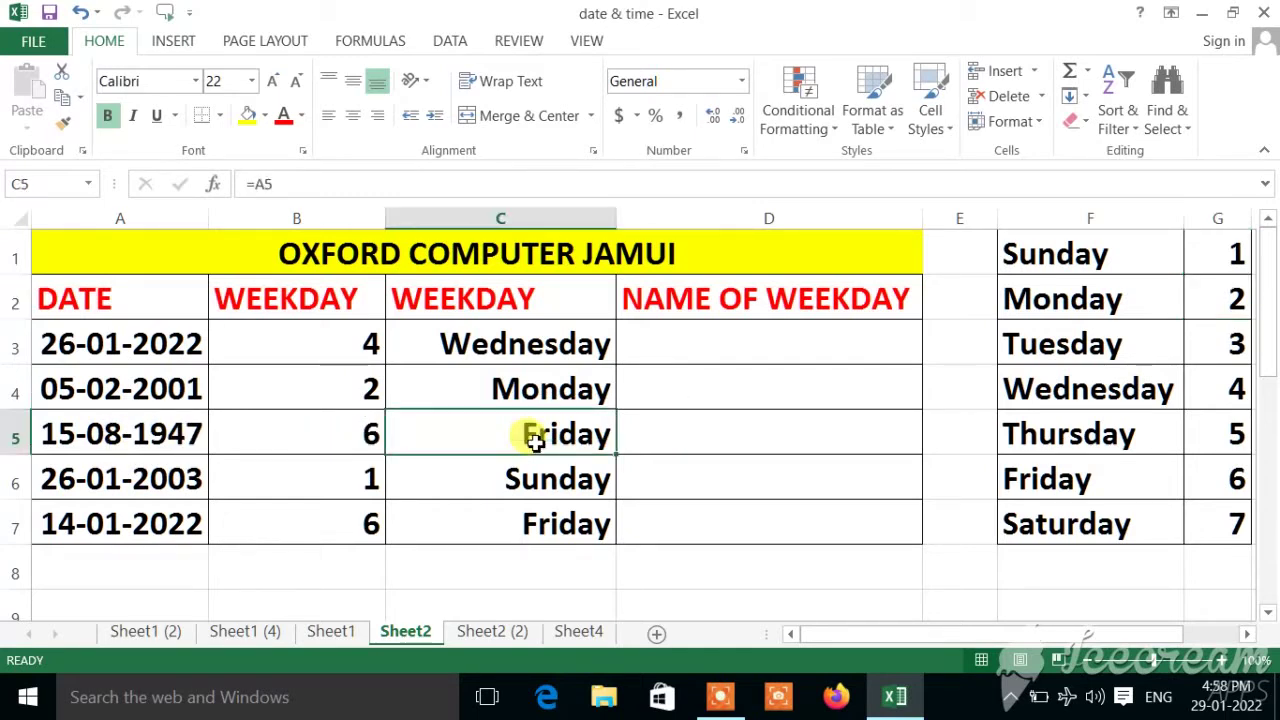
{"action": "left_click", "coordinate": [340, 437]}
{"action": "left_click", "coordinate": [1237, 475]}
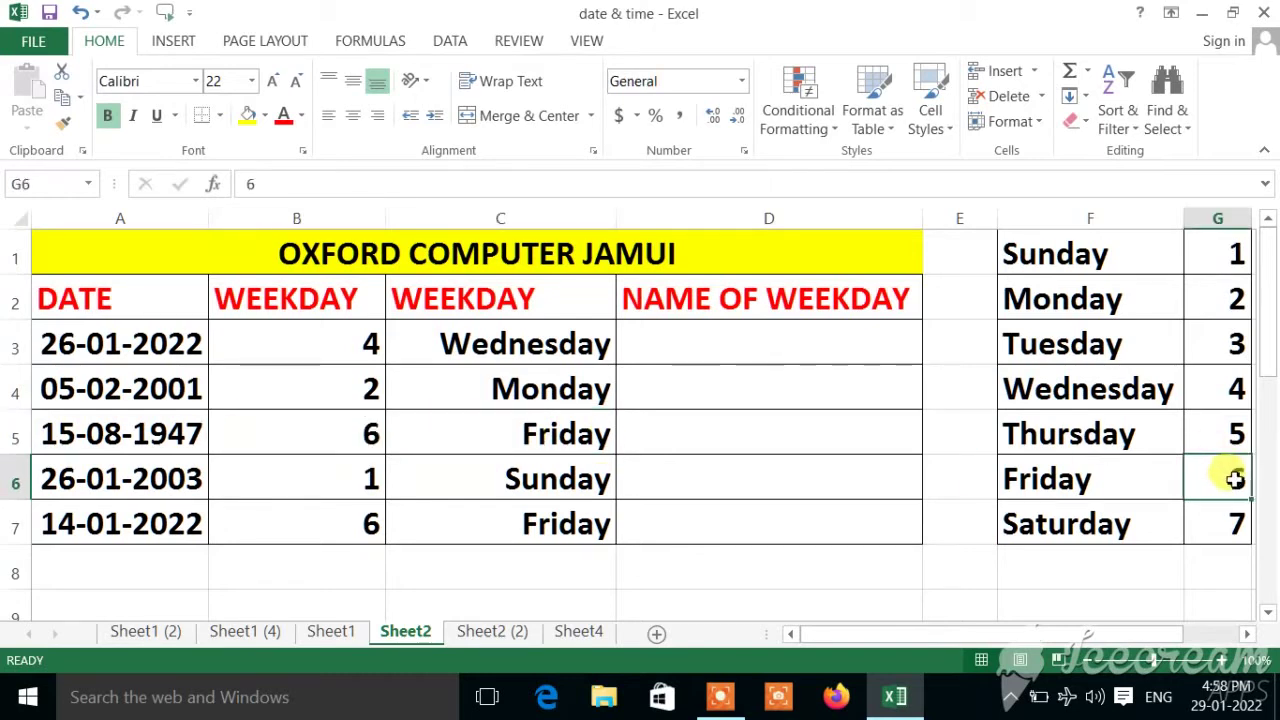
{"action": "left_click_drag", "start_coordinate": [482, 340], "coordinate": [503, 520]}
{"action": "left_click_drag", "start_coordinate": [325, 350], "coordinate": [337, 509]}
Enter =TEXT(A3,"DDDD") in D3 and fill the formula down to D7
{"action": "left_click", "coordinate": [664, 343]}
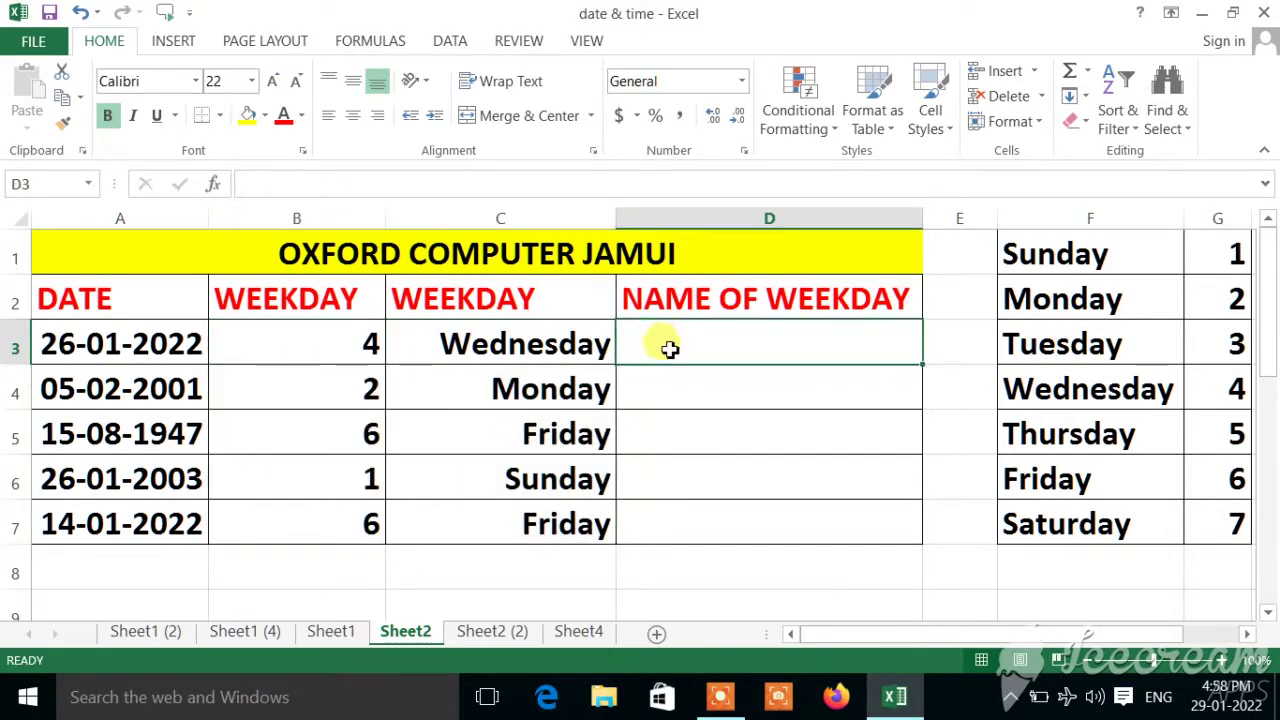
{"action": "type", "text": "="}
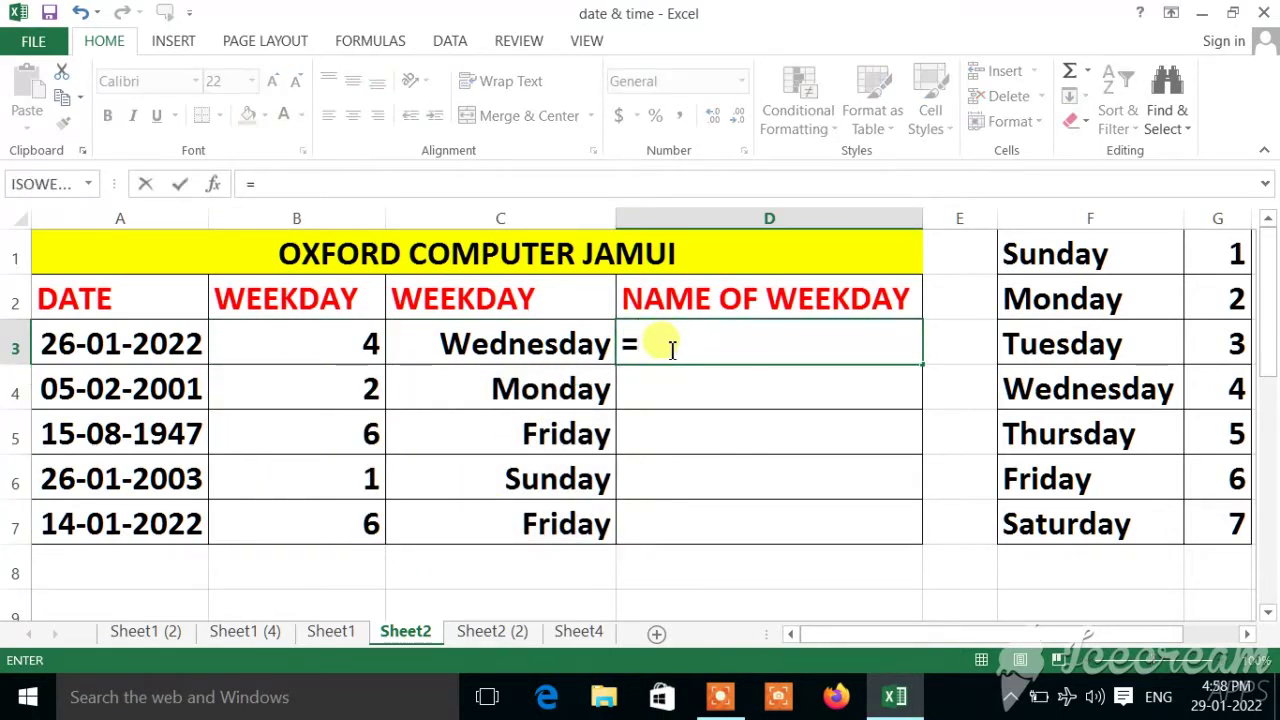
{"action": "type", "text": "TEXT("}
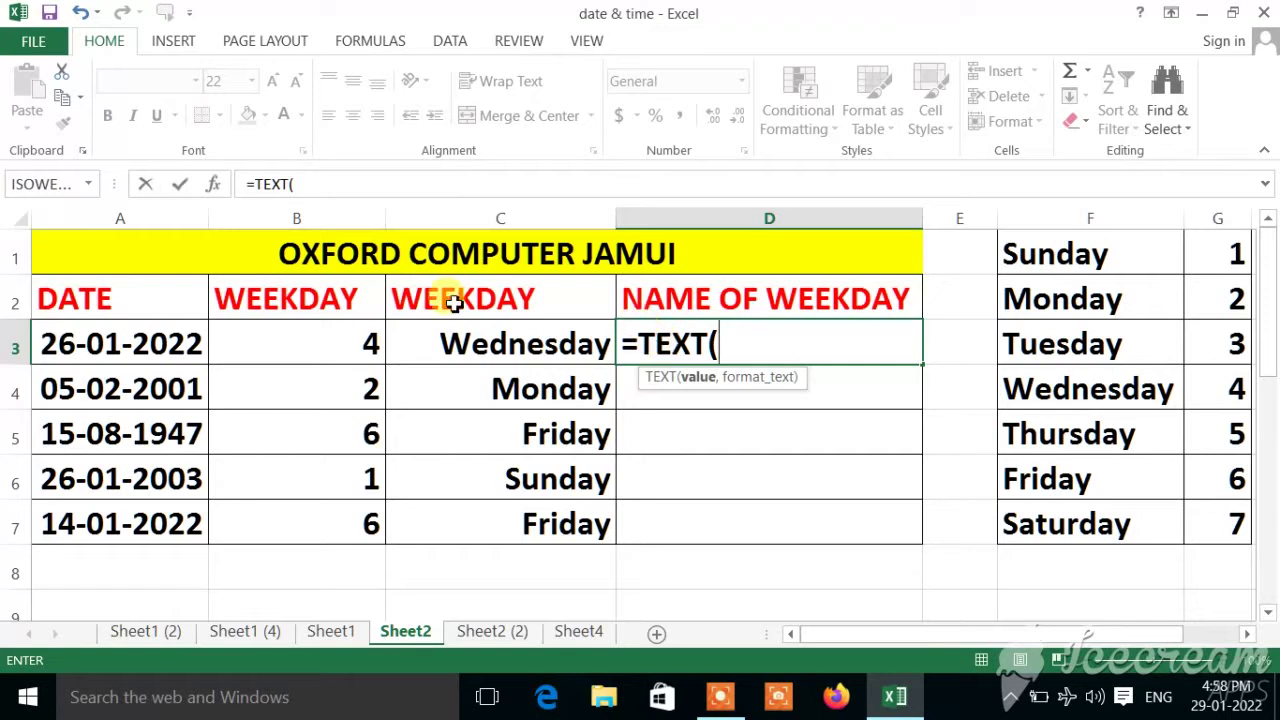
{"action": "left_click", "coordinate": [135, 342]}
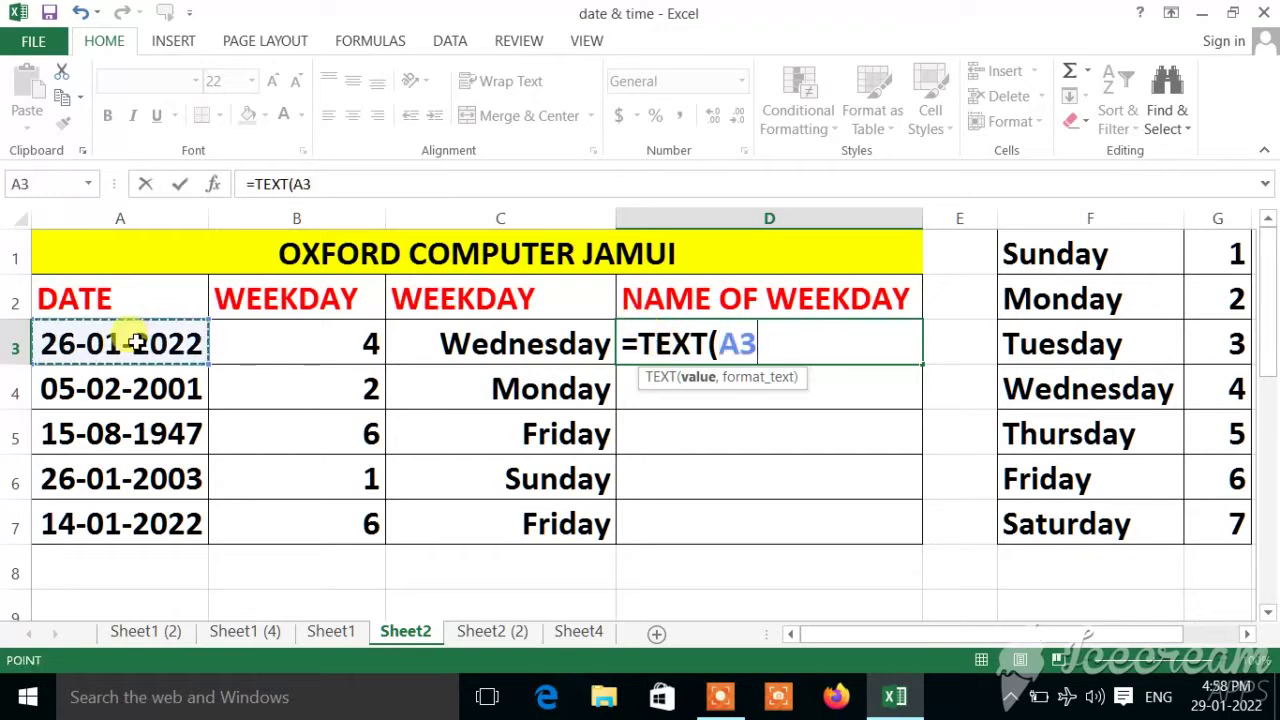
{"action": "type", "text": ","}
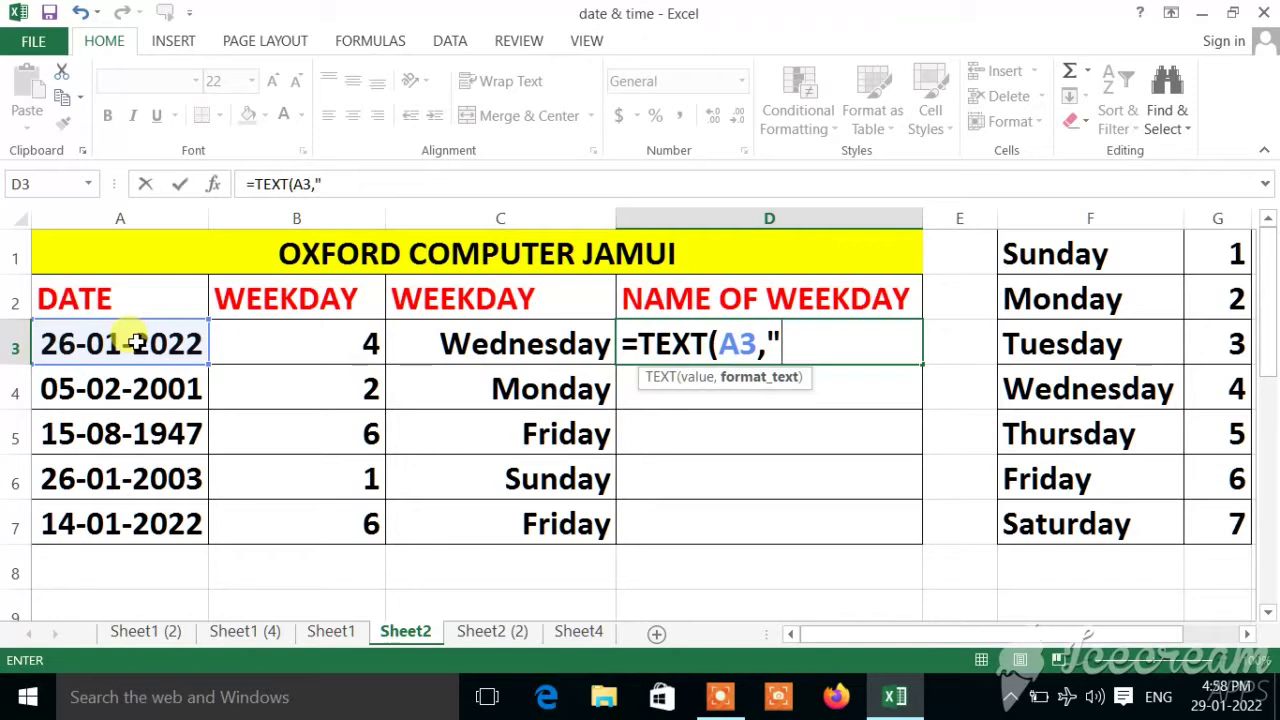
{"action": "type", "text": "\"DDDD"}
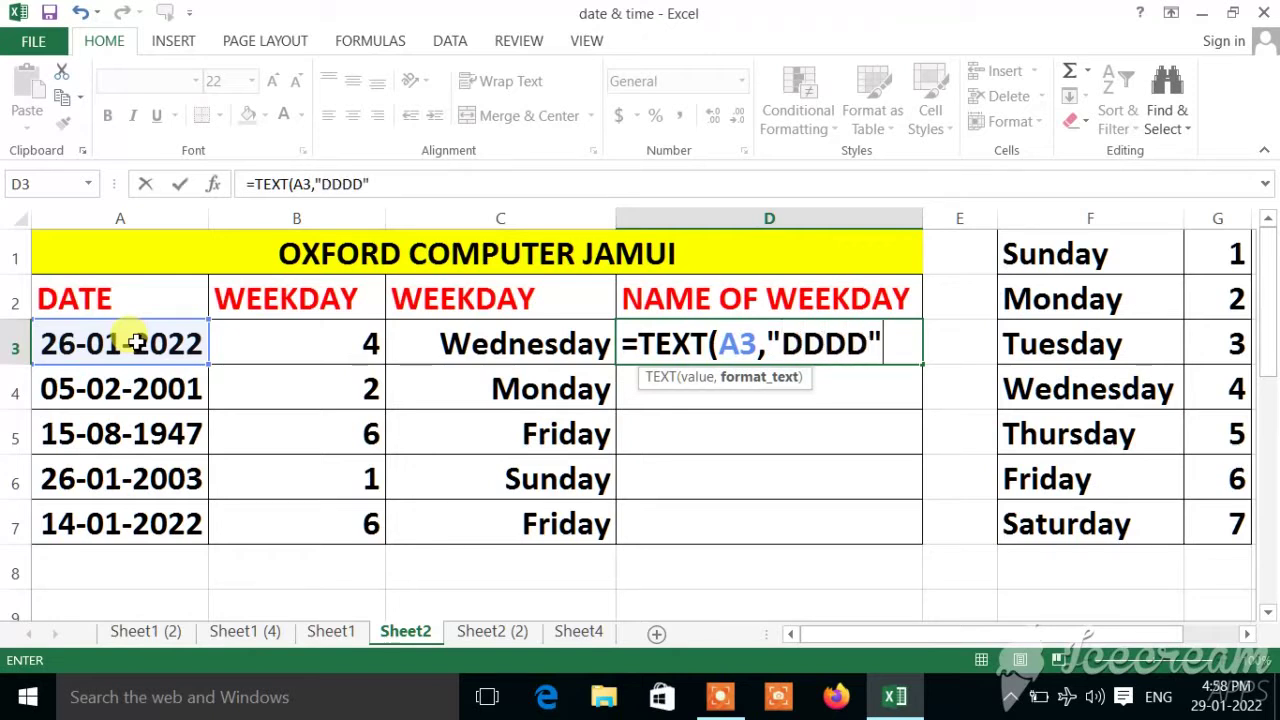
{"action": "type", "text": "\")"}
{"action": "key", "text": "Tab"}
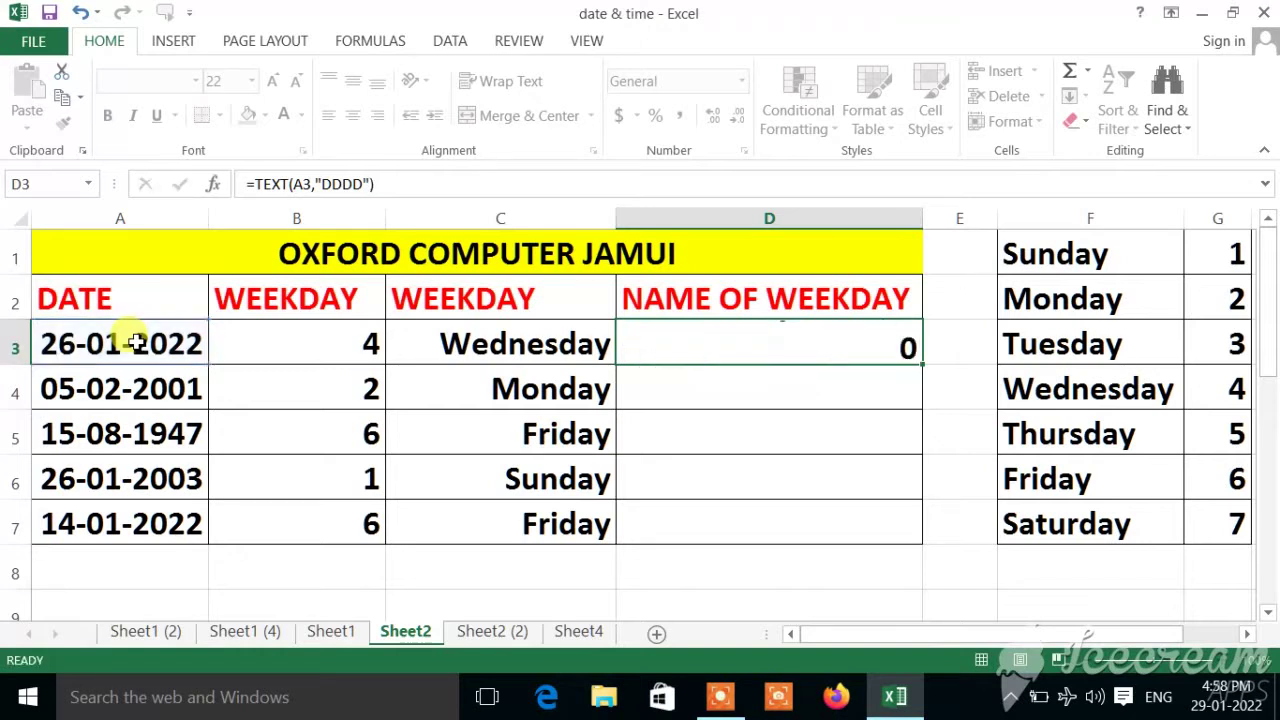
{"action": "left_click", "coordinate": [765, 340]}
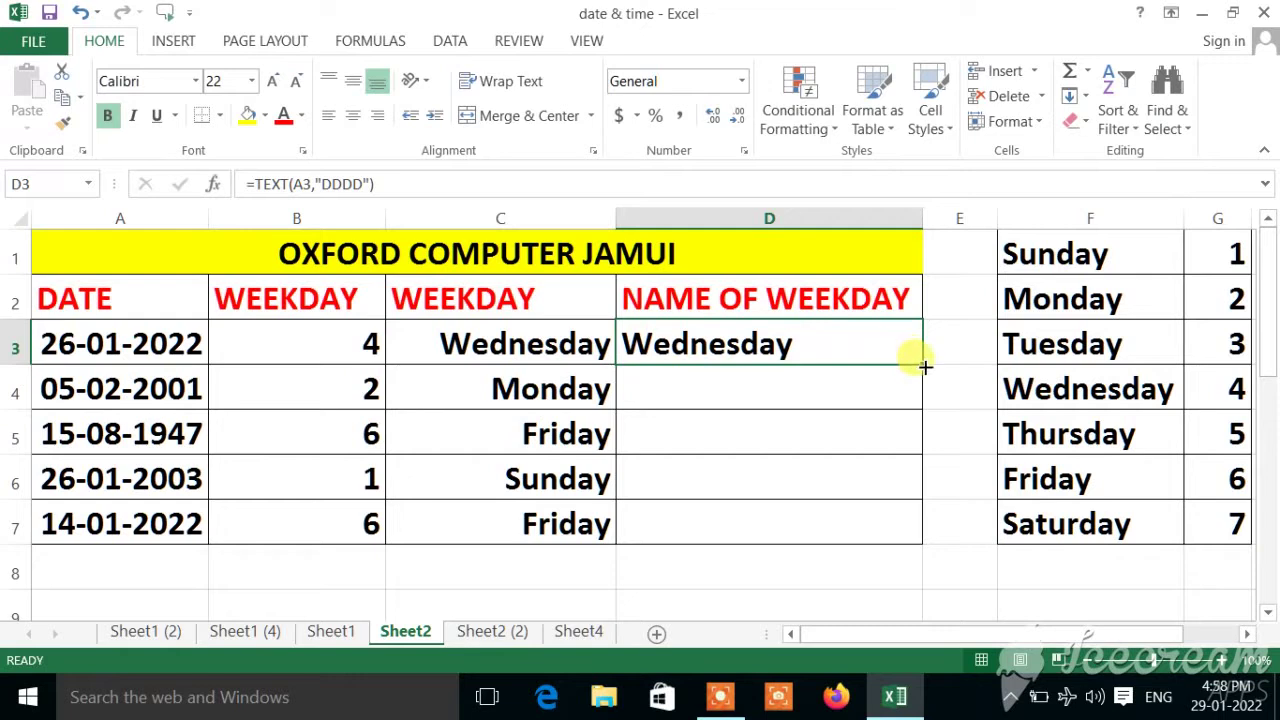
{"action": "left_click_drag", "start_coordinate": [921, 365], "coordinate": [943, 545]}
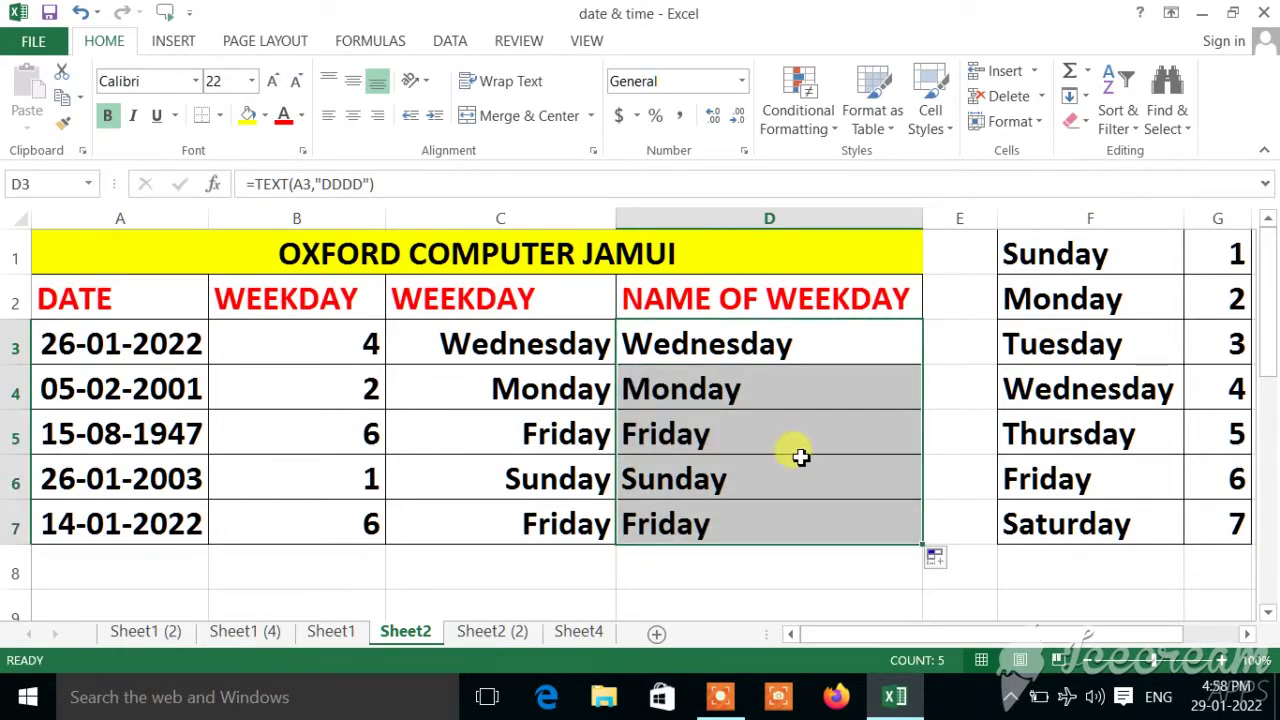
Open Sheet2 (2) and examine the weekend and working days in F1:G7, then the start date and day count in B2:B3
{"action": "left_click", "coordinate": [490, 640]}
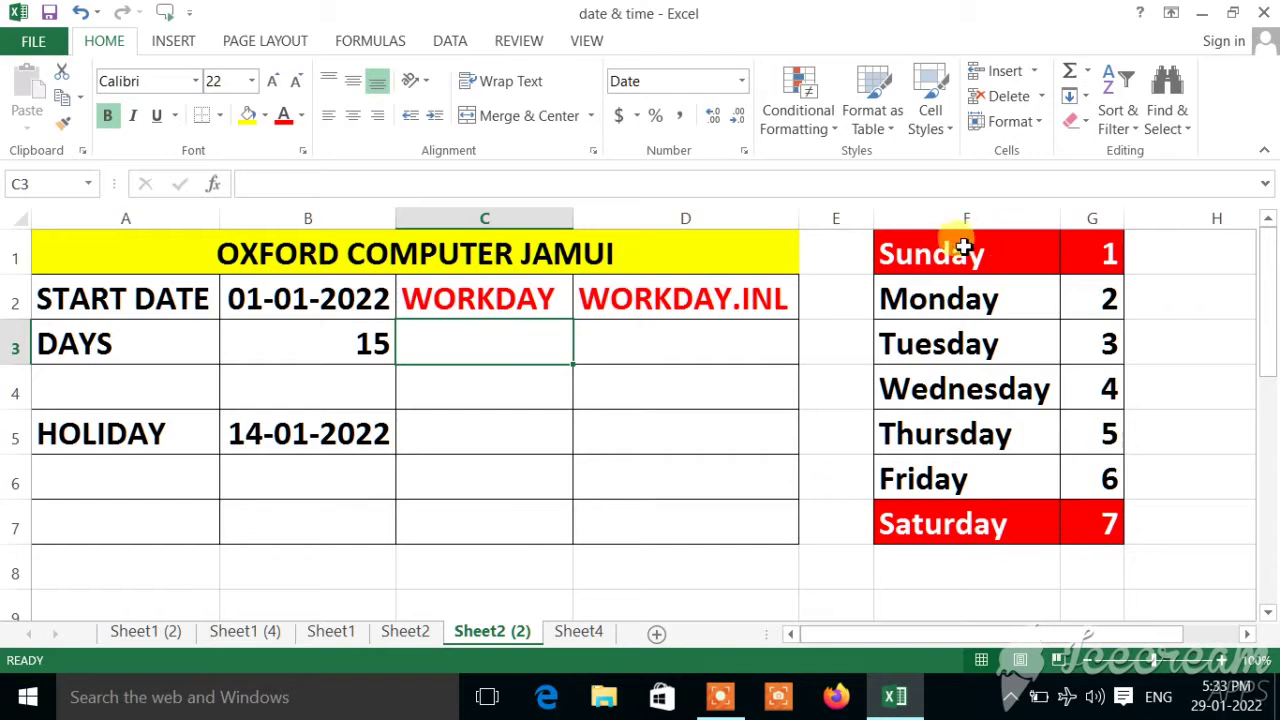
{"action": "left_click_drag", "start_coordinate": [971, 243], "coordinate": [1086, 510]}
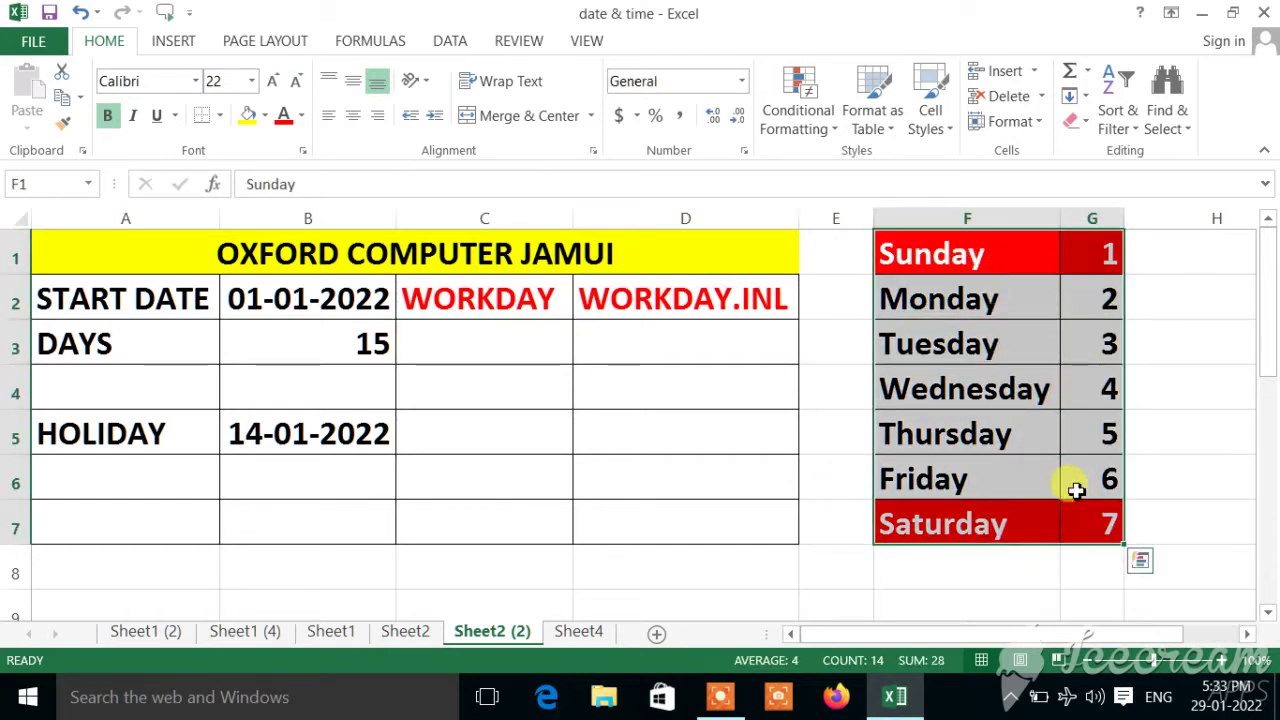
{"action": "left_click", "coordinate": [973, 268]}
{"action": "left_click_drag", "start_coordinate": [973, 268], "coordinate": [979, 503]}
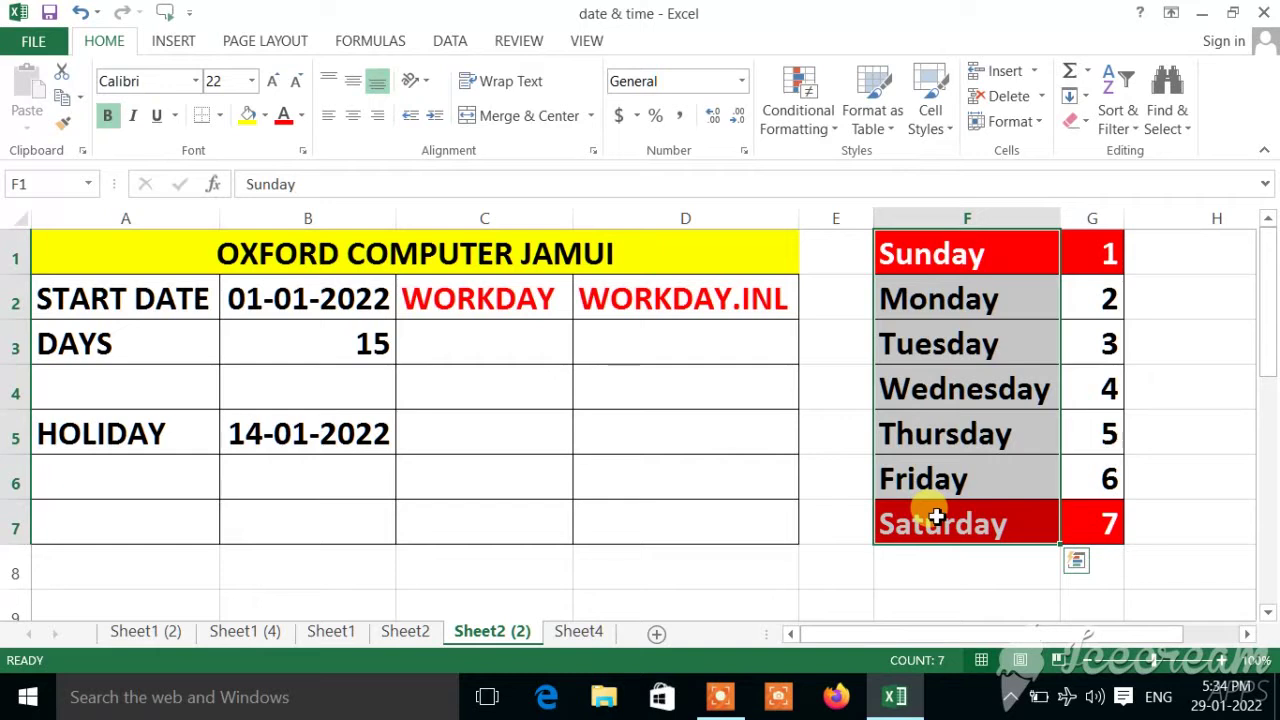
{"action": "left_click", "coordinate": [943, 252]}
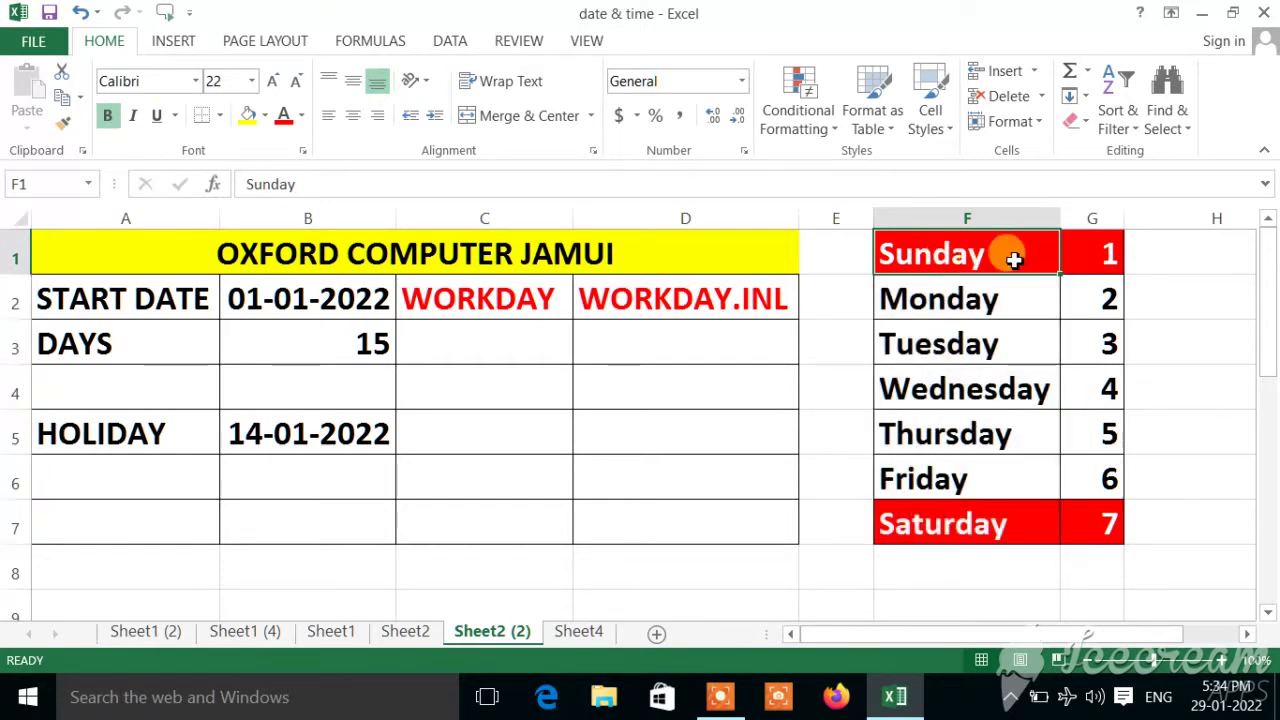
{"action": "left_click_drag", "start_coordinate": [1014, 259], "coordinate": [1071, 272]}
{"action": "left_click", "coordinate": [962, 526]}
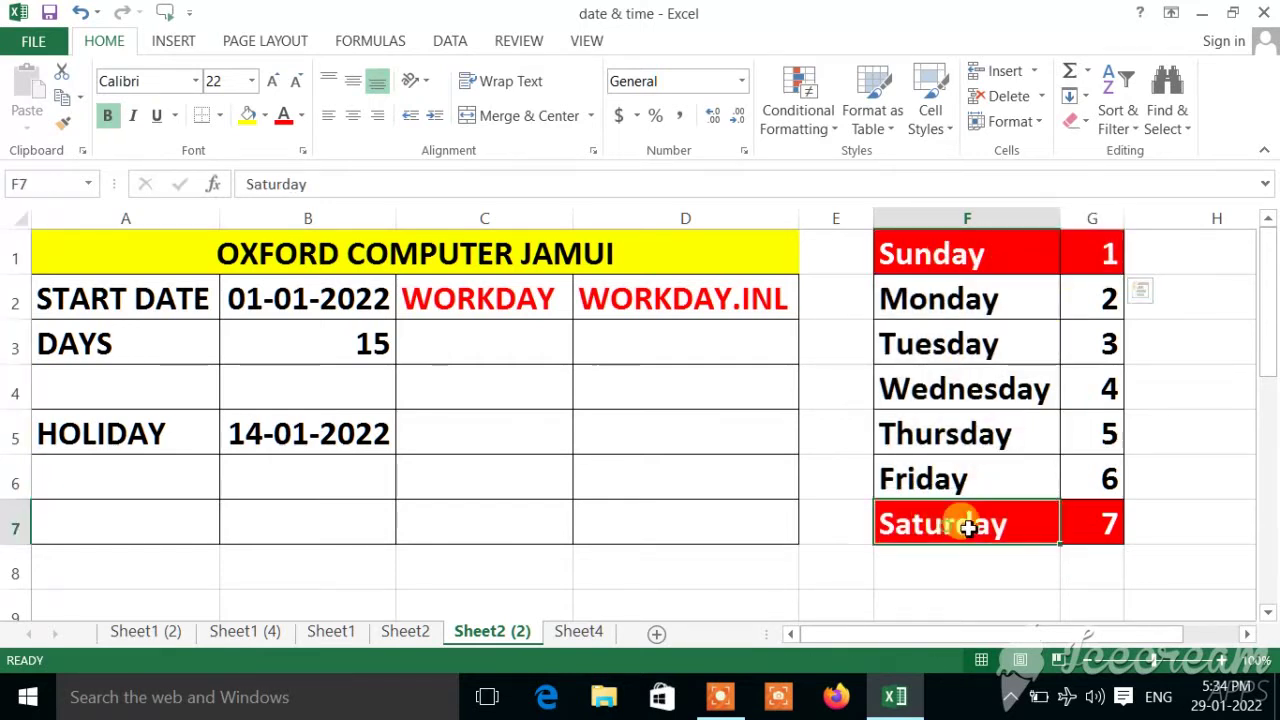
{"action": "left_click_drag", "start_coordinate": [968, 527], "coordinate": [1071, 528]}
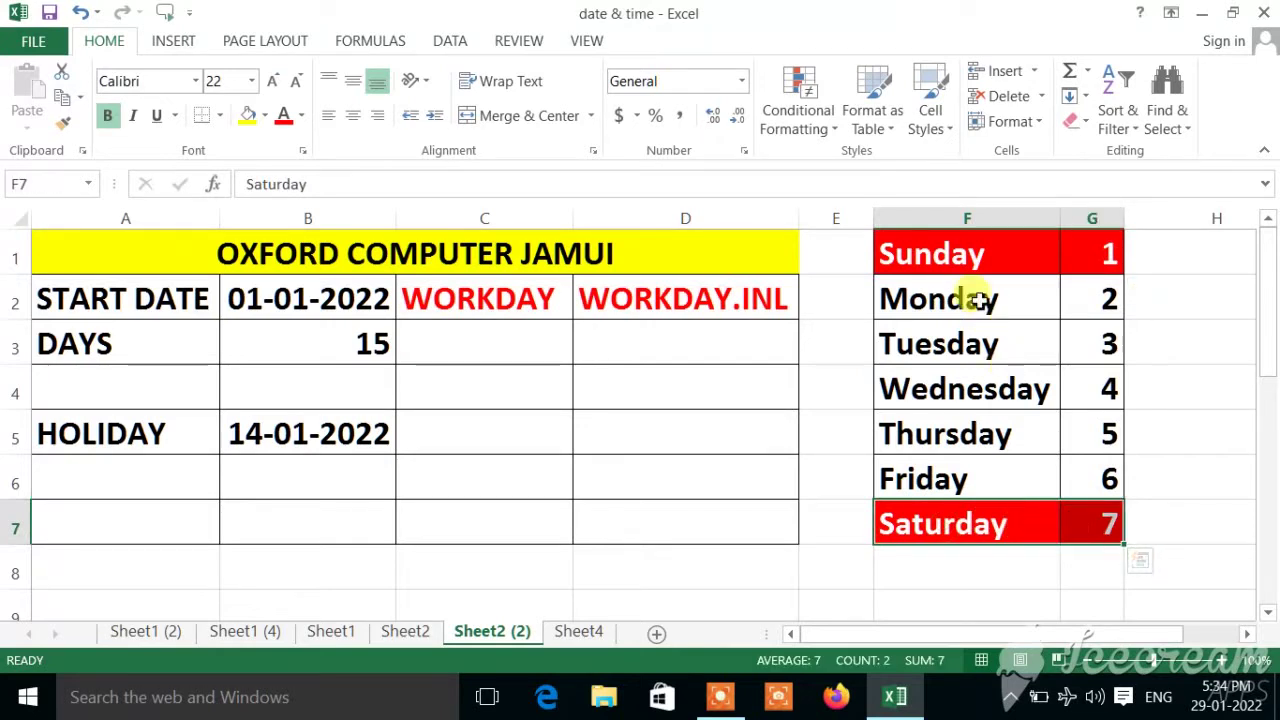
{"action": "left_click_drag", "start_coordinate": [977, 300], "coordinate": [1083, 476]}
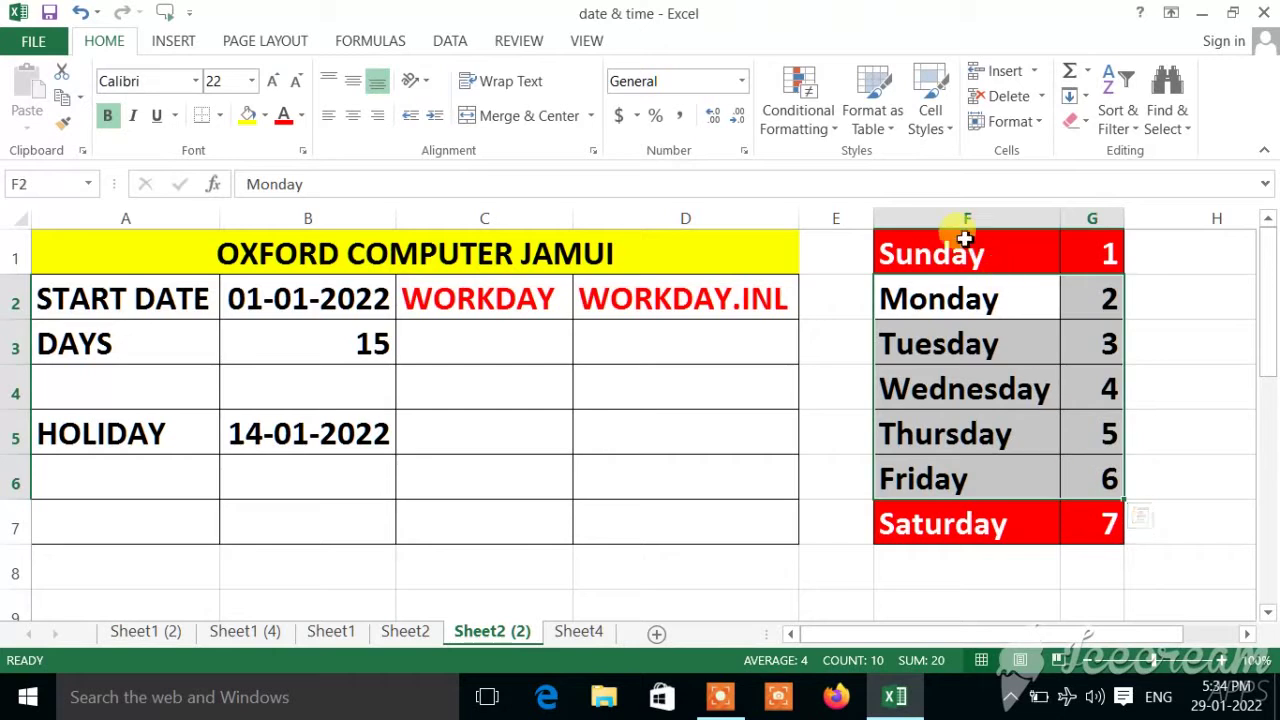
{"action": "left_click_drag", "start_coordinate": [937, 250], "coordinate": [1062, 259]}
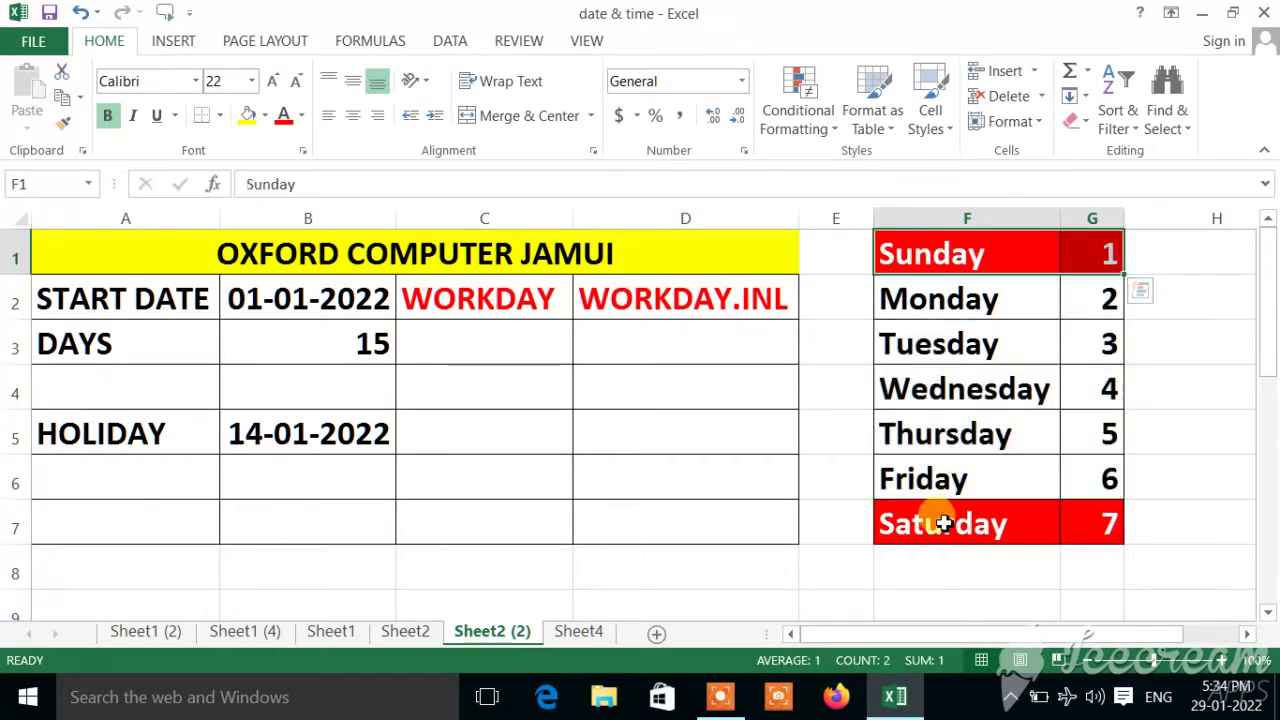
{"action": "left_click_drag", "start_coordinate": [937, 520], "coordinate": [1083, 531]}
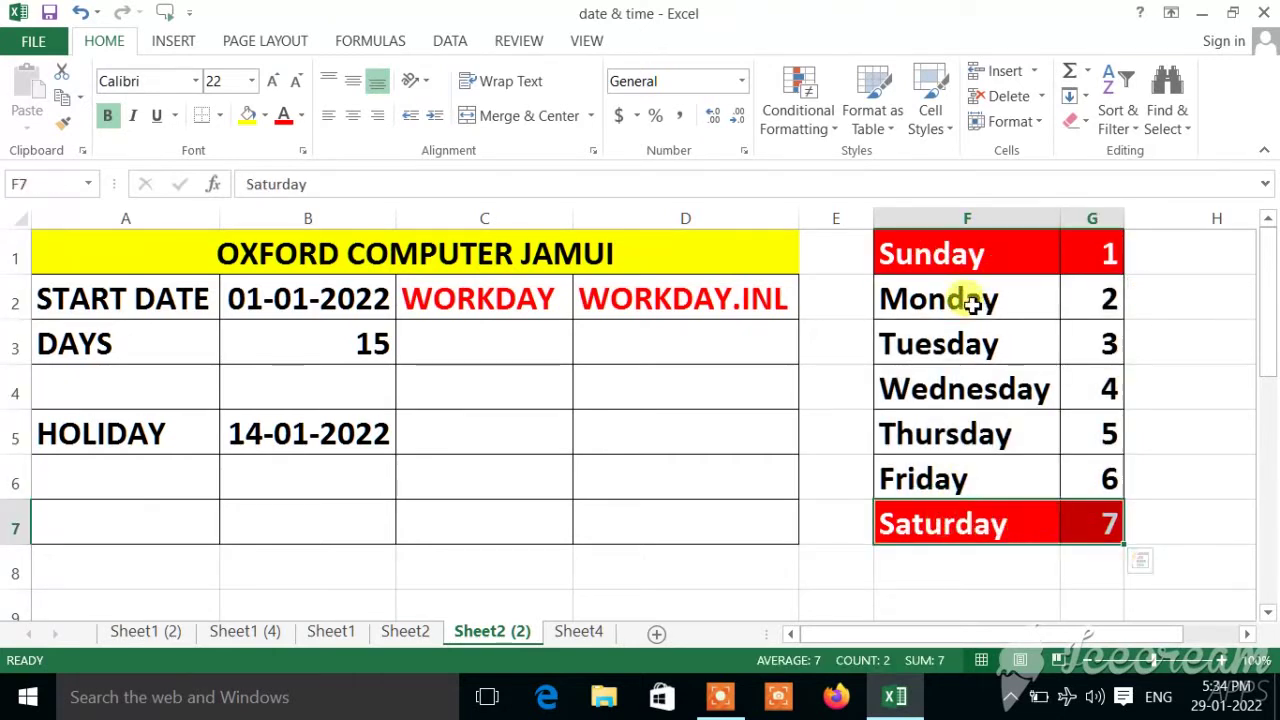
{"action": "left_click_drag", "start_coordinate": [975, 300], "coordinate": [1091, 465]}
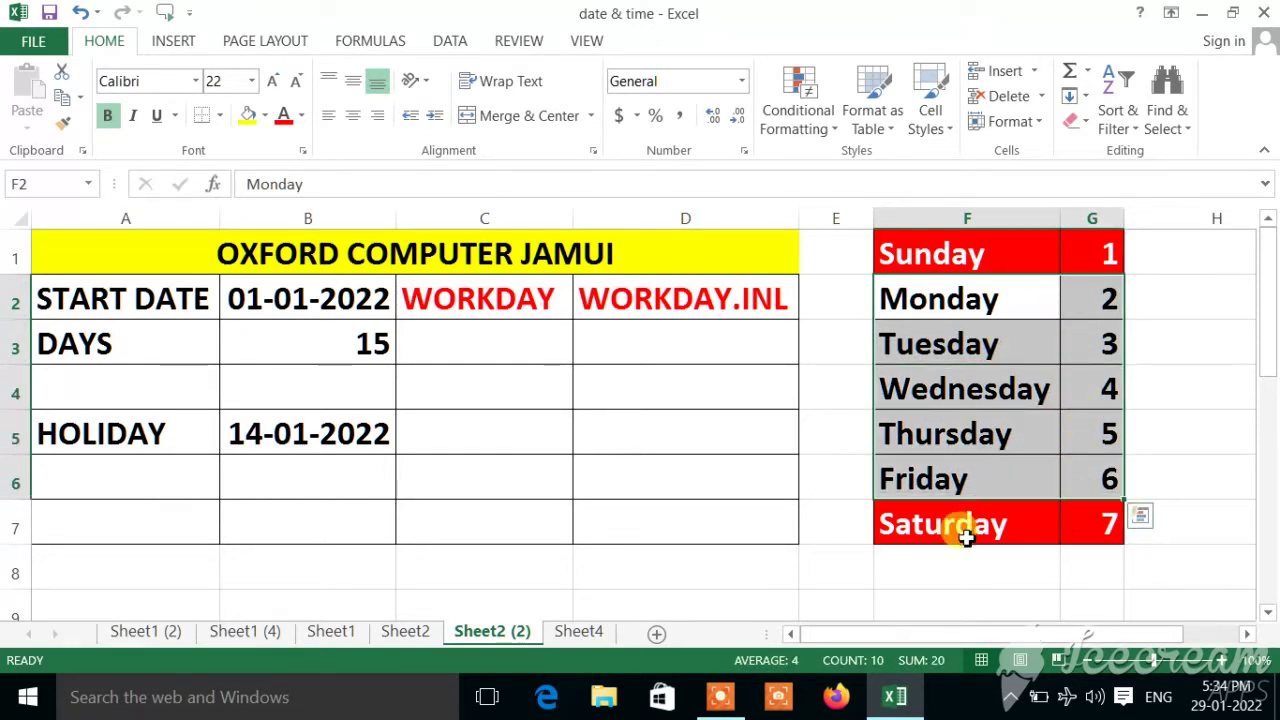
{"action": "left_click", "coordinate": [966, 294]}
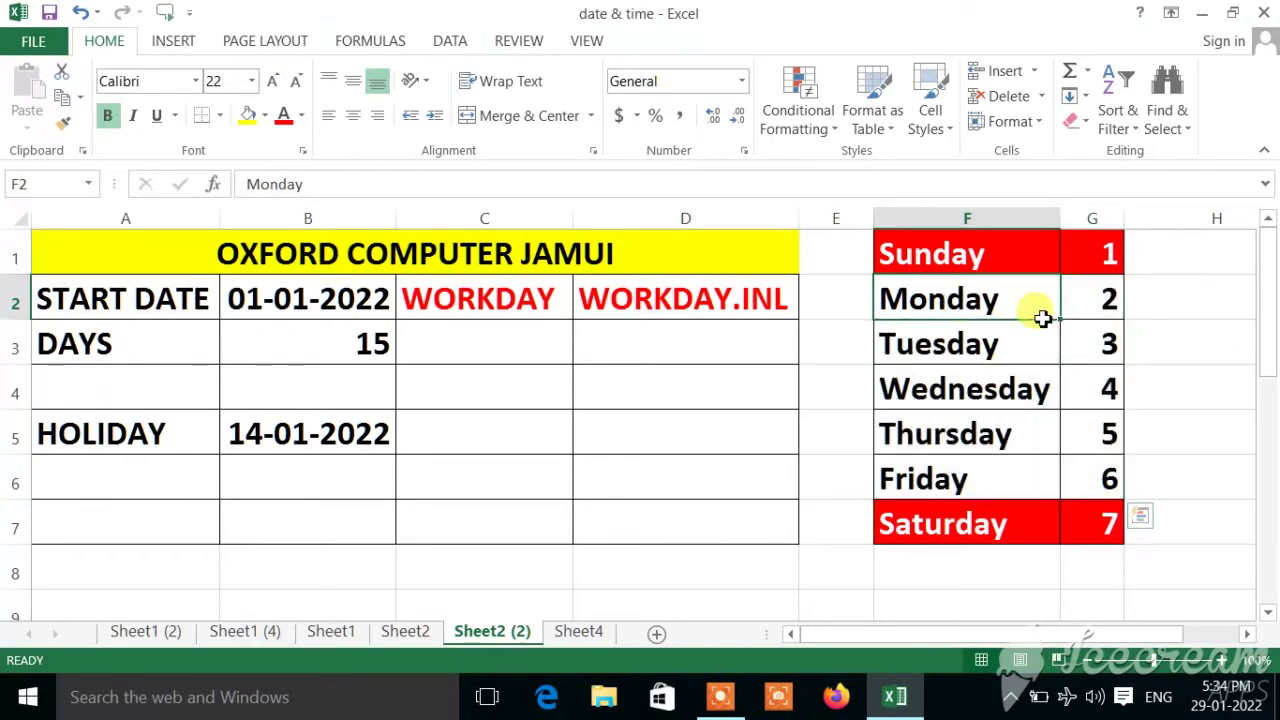
{"action": "left_click_drag", "start_coordinate": [1042, 318], "coordinate": [1062, 463]}
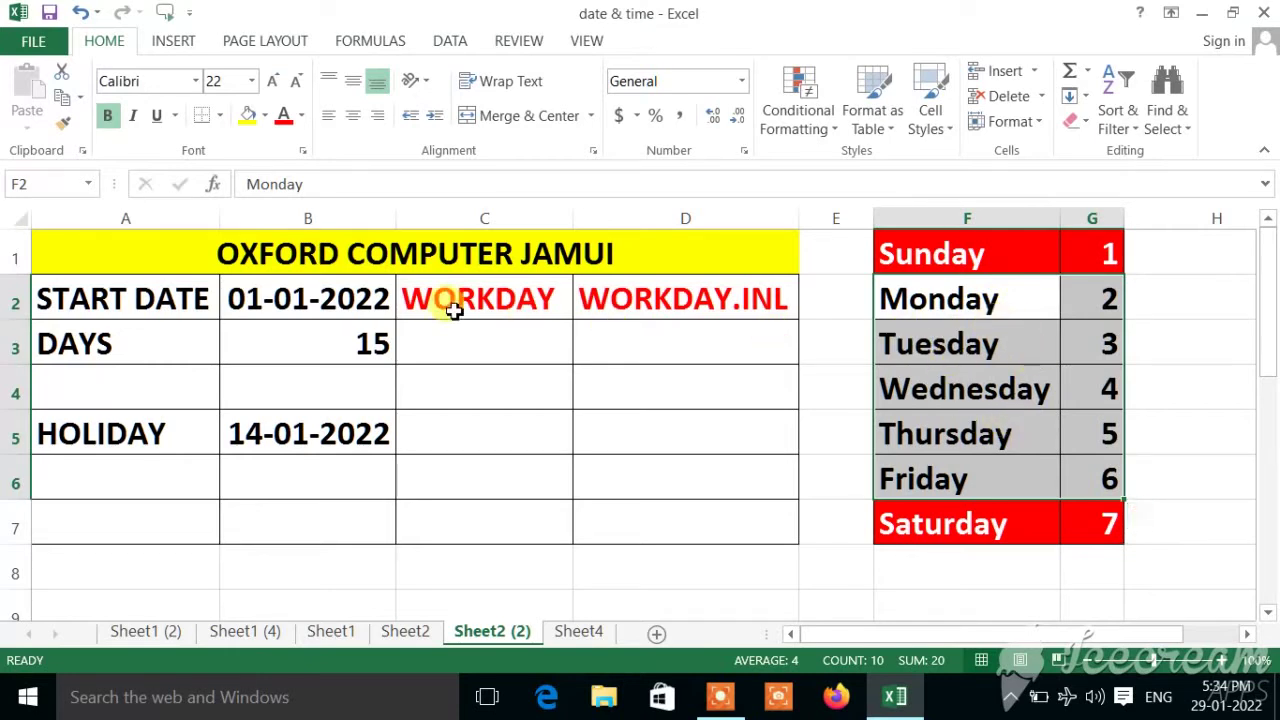
{"action": "left_click", "coordinate": [345, 298]}
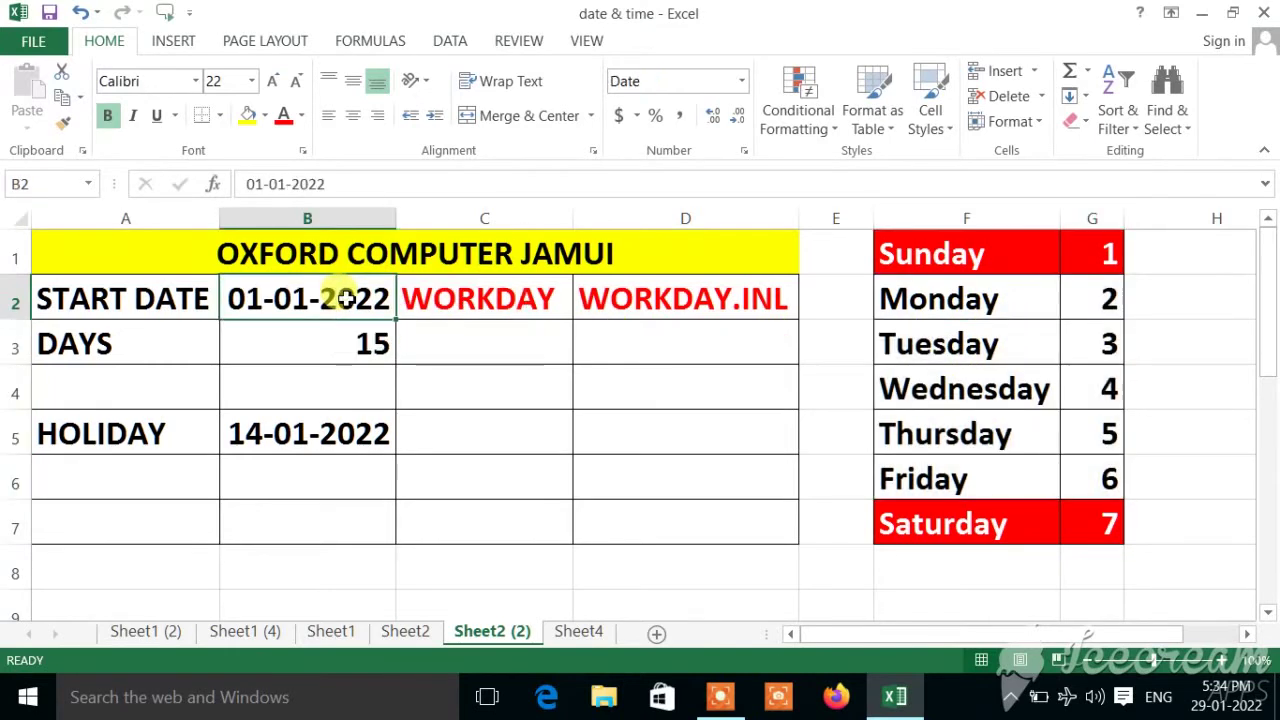
{"action": "left_click", "coordinate": [345, 344]}
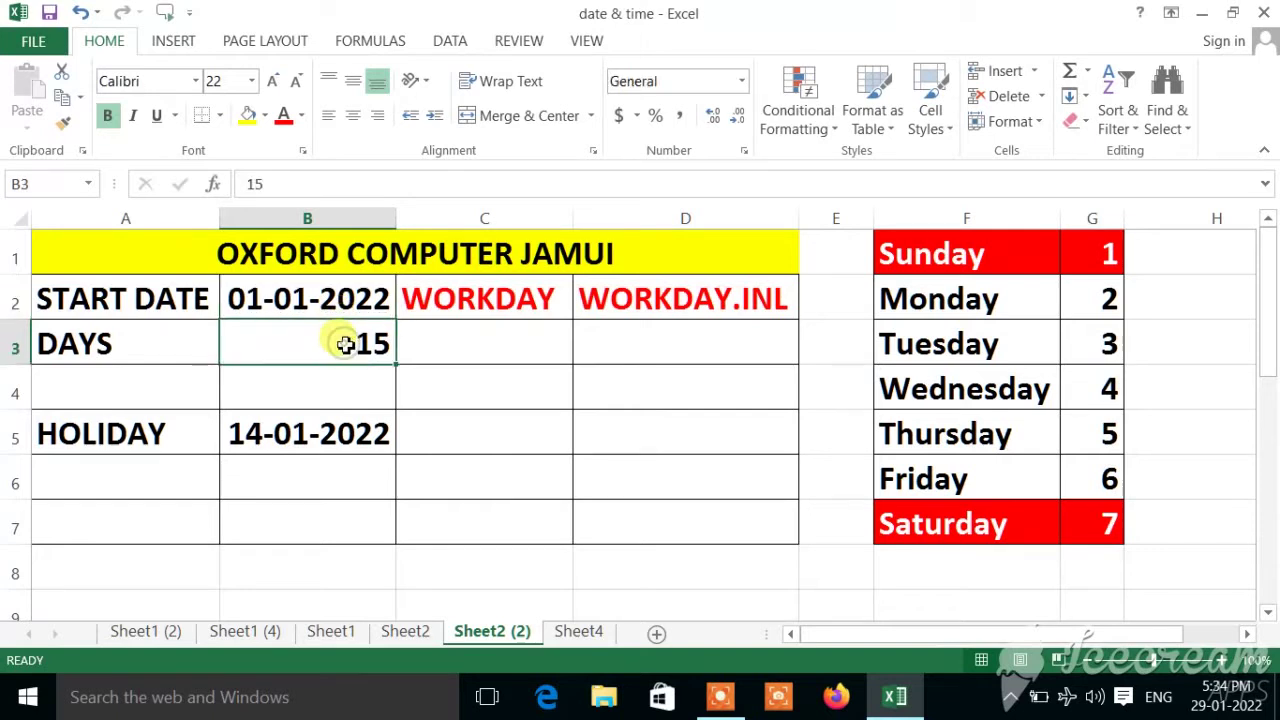
Enter =WORKDAY(B2,B3,B5) in C3, using the start date, the number of days and the holiday date
{"action": "left_click", "coordinate": [440, 347]}
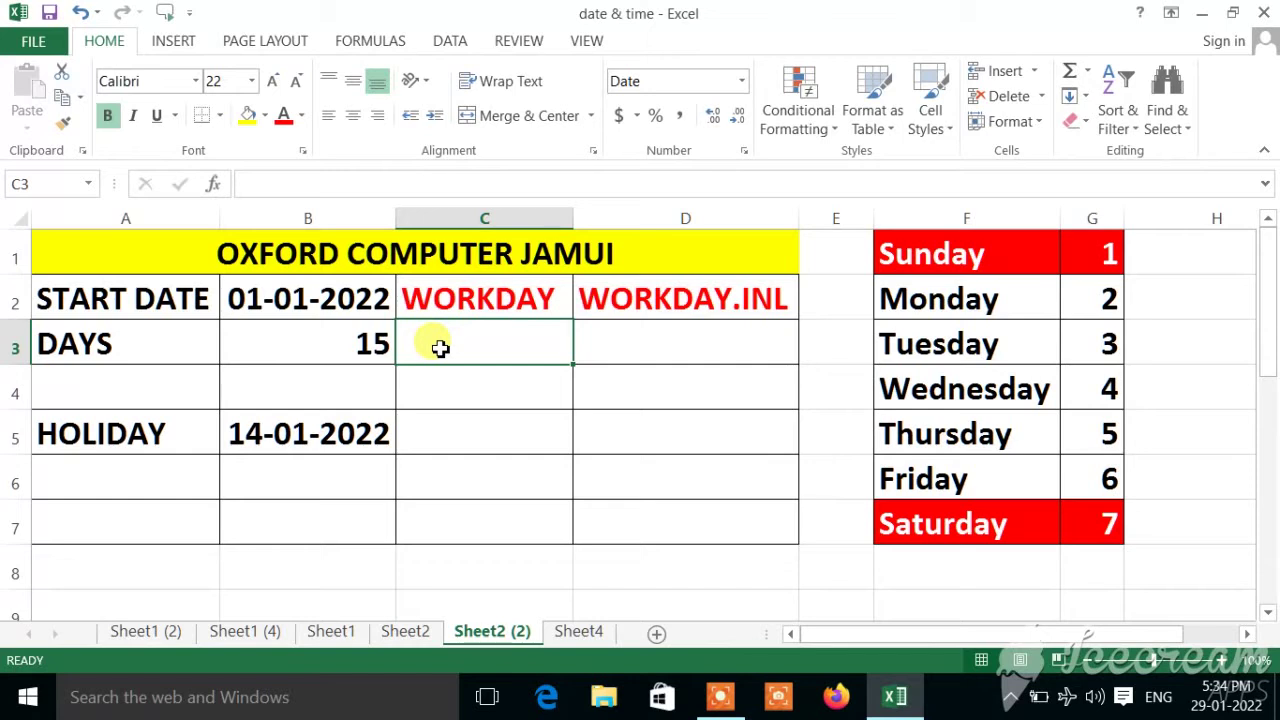
{"action": "type", "text": "="}
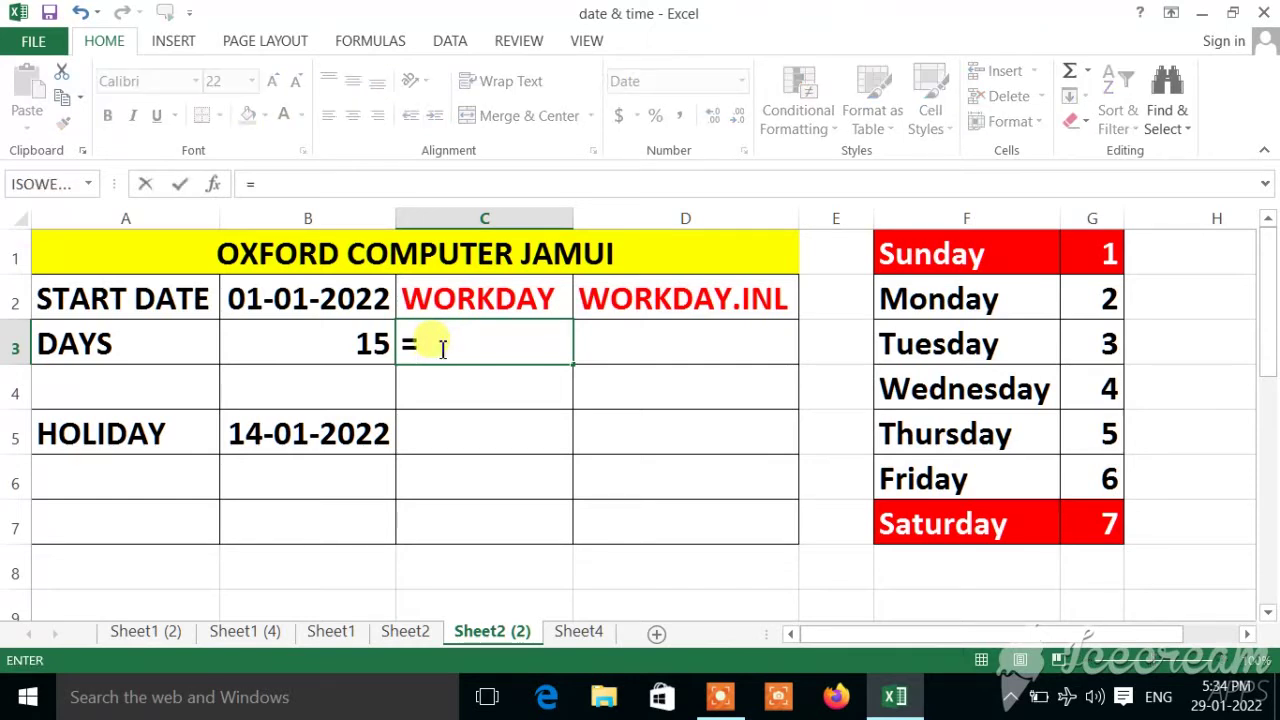
{"action": "type", "text": "WO"}
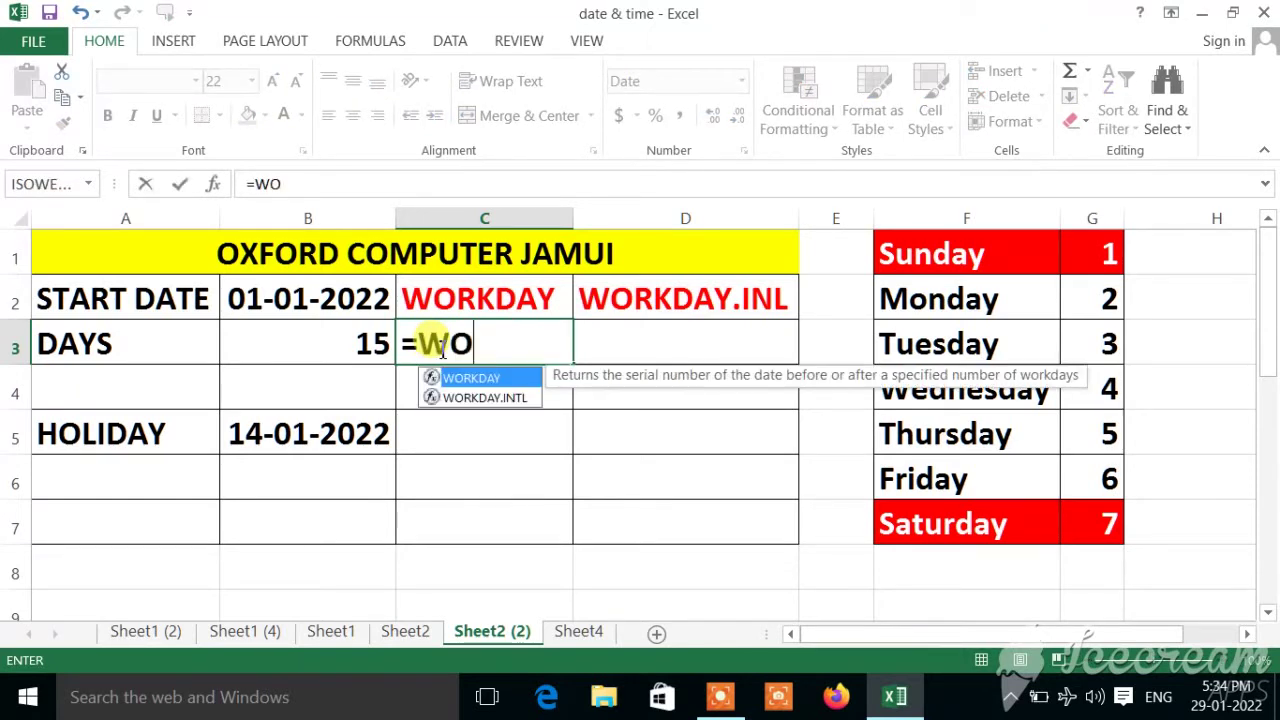
{"action": "type", "text": "K"}
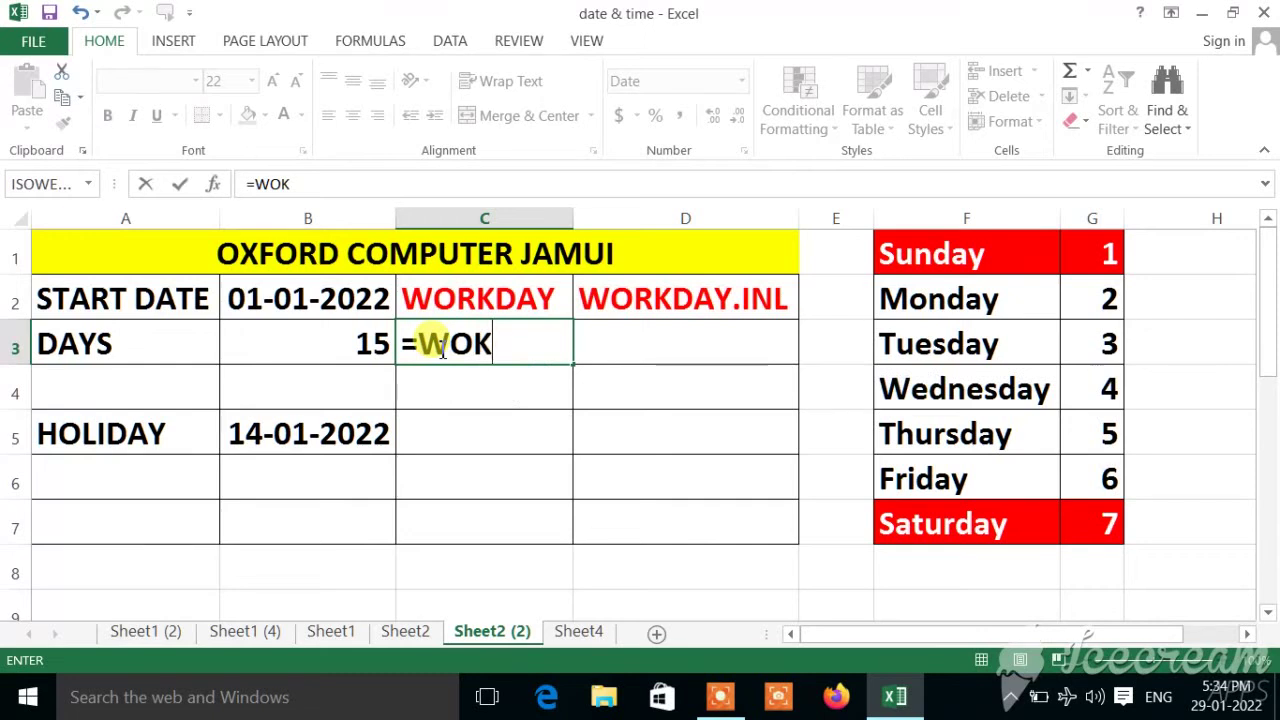
{"action": "type", "text": "DAY("}
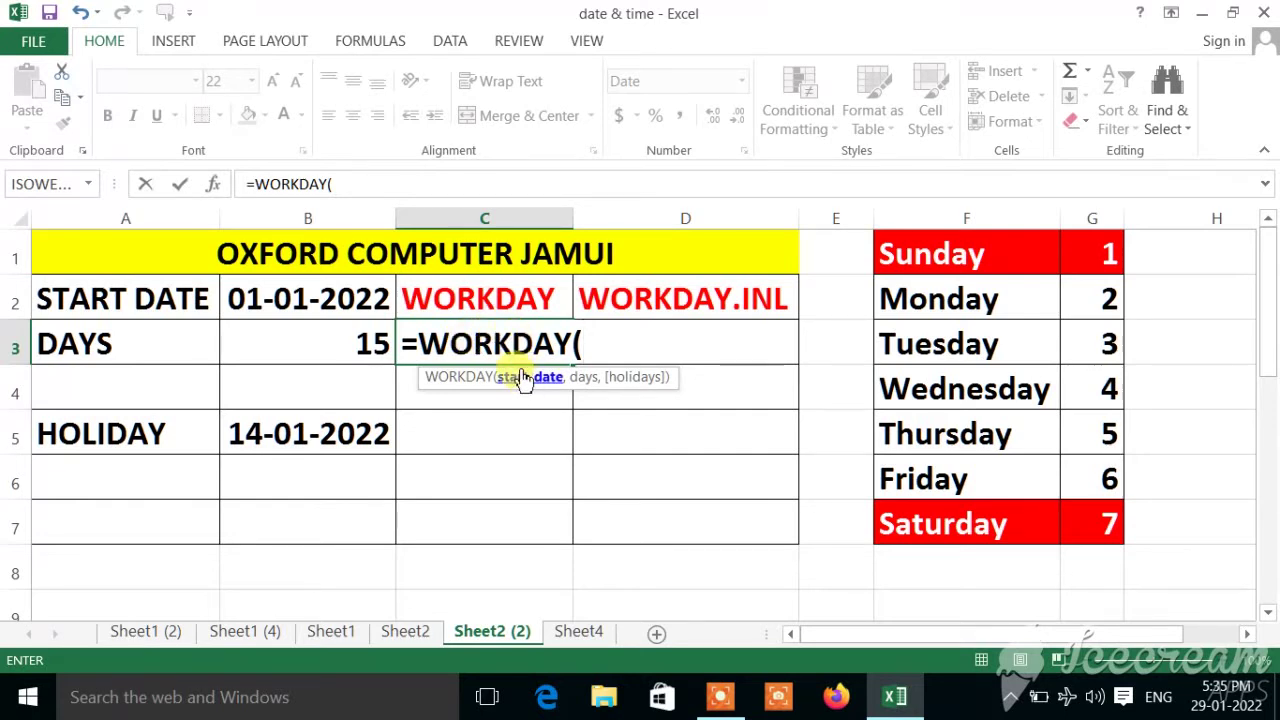
{"action": "left_click", "coordinate": [345, 307]}
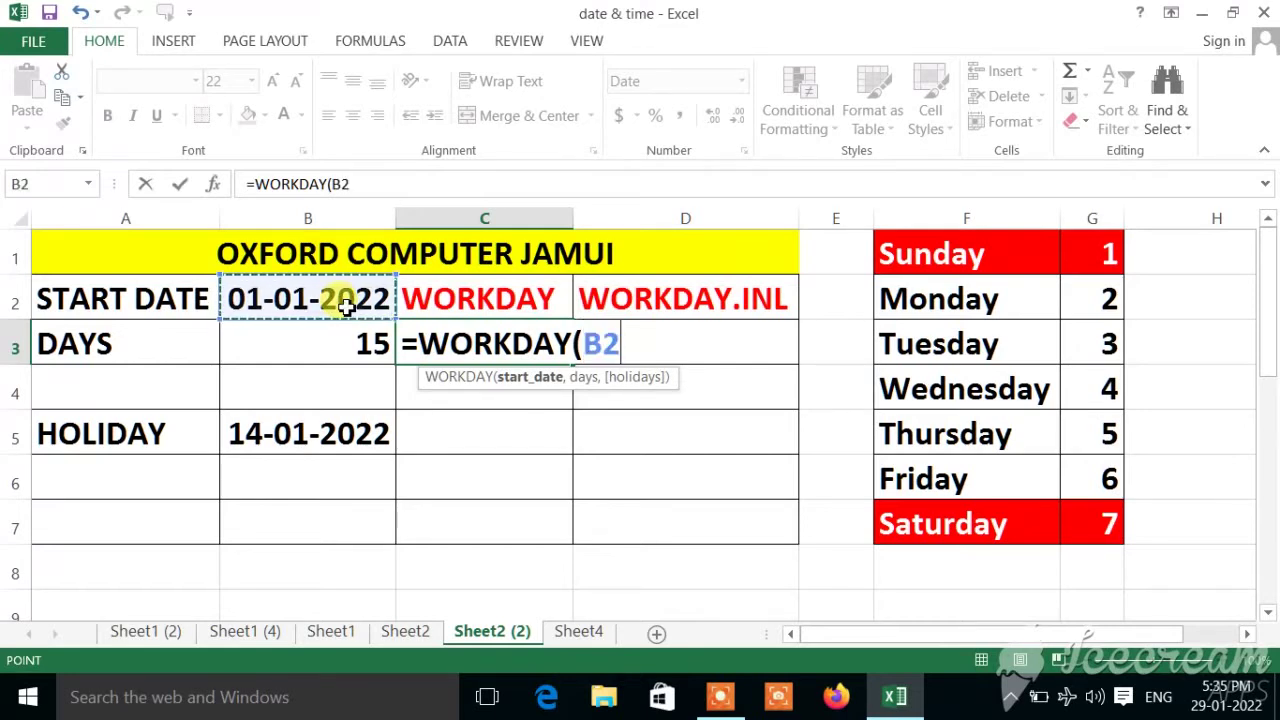
{"action": "type", "text": ","}
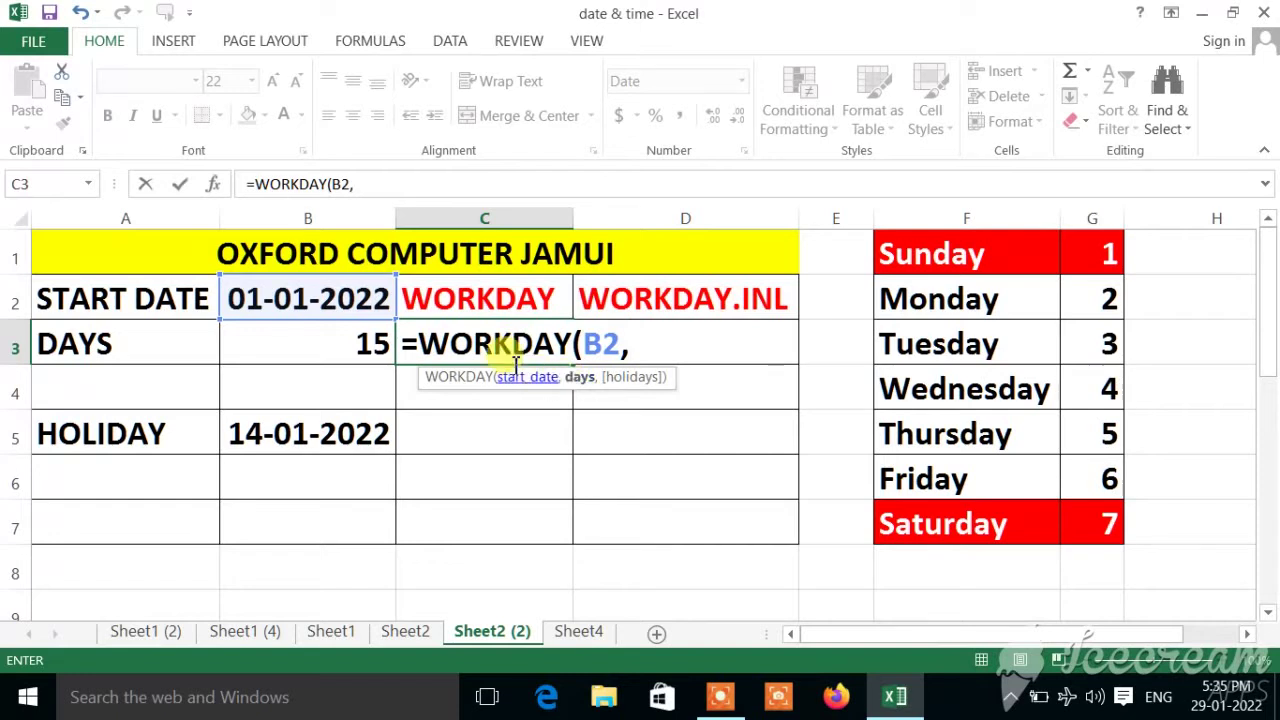
{"action": "left_click", "coordinate": [358, 343]}
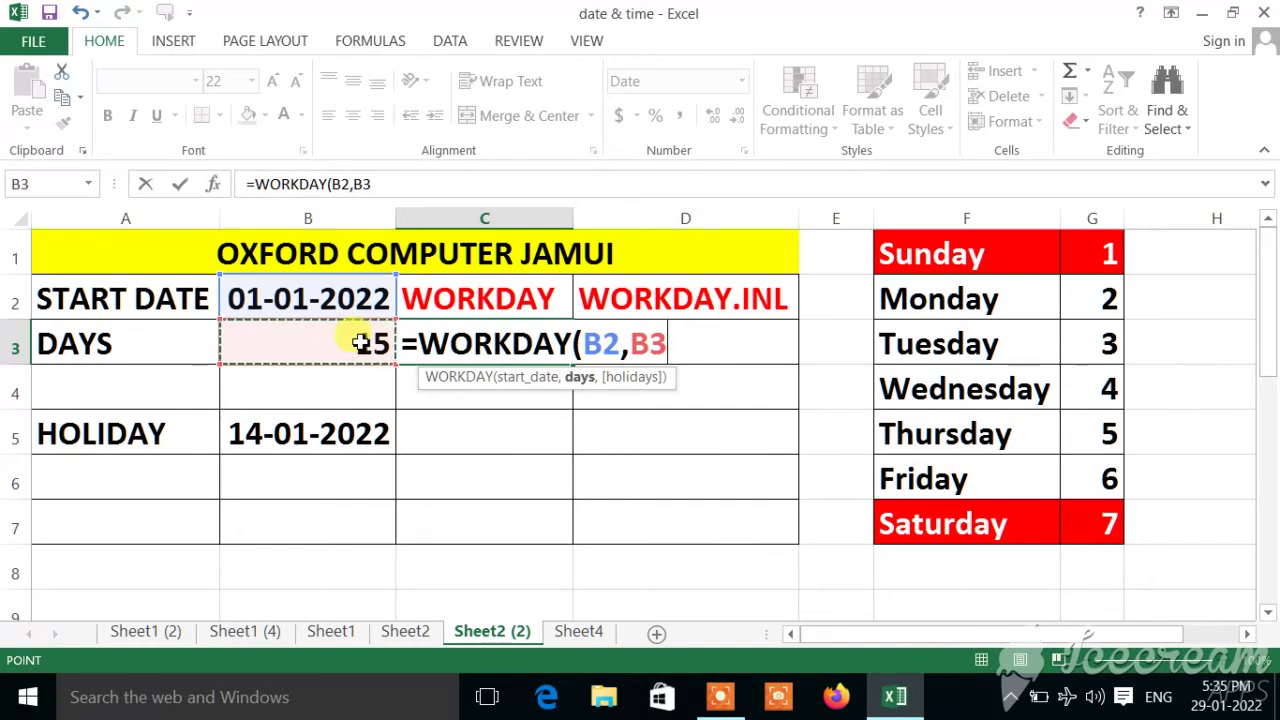
{"action": "type", "text": ","}
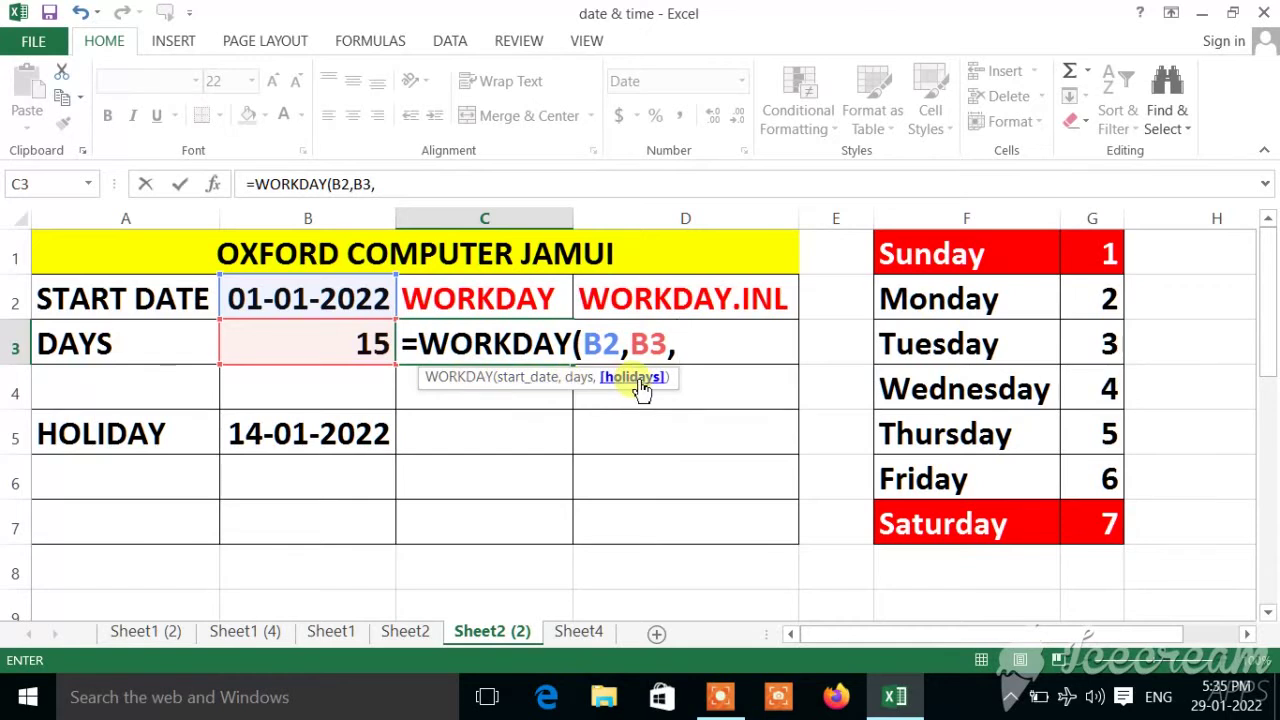
{"action": "left_click", "coordinate": [355, 435]}
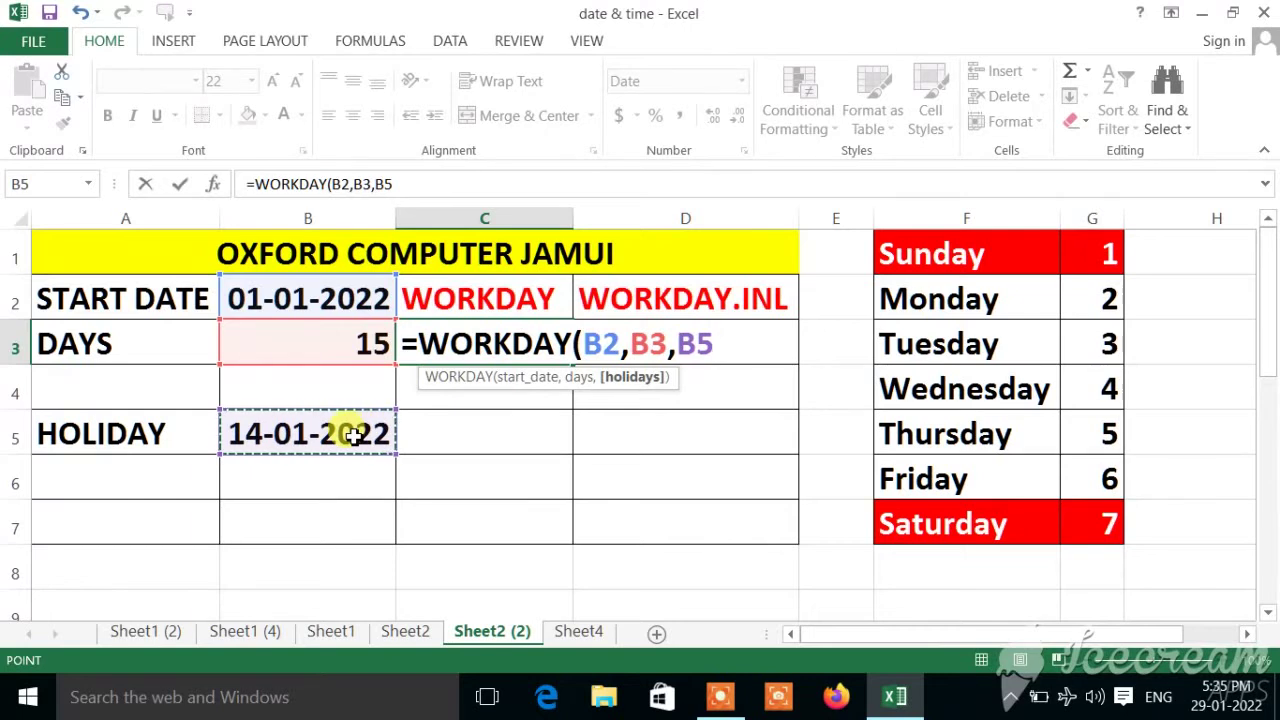
{"action": "type", "text": ")"}
{"action": "key", "text": "Tab"}
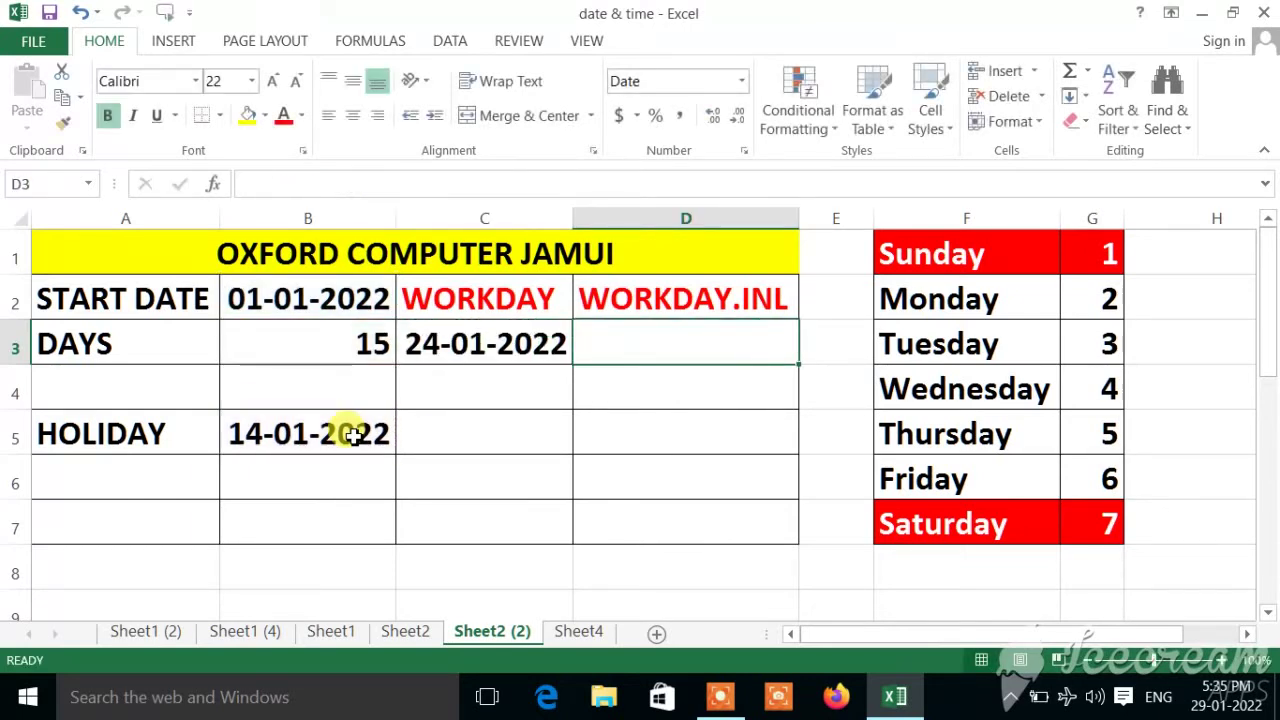
{"action": "left_click", "coordinate": [480, 347]}
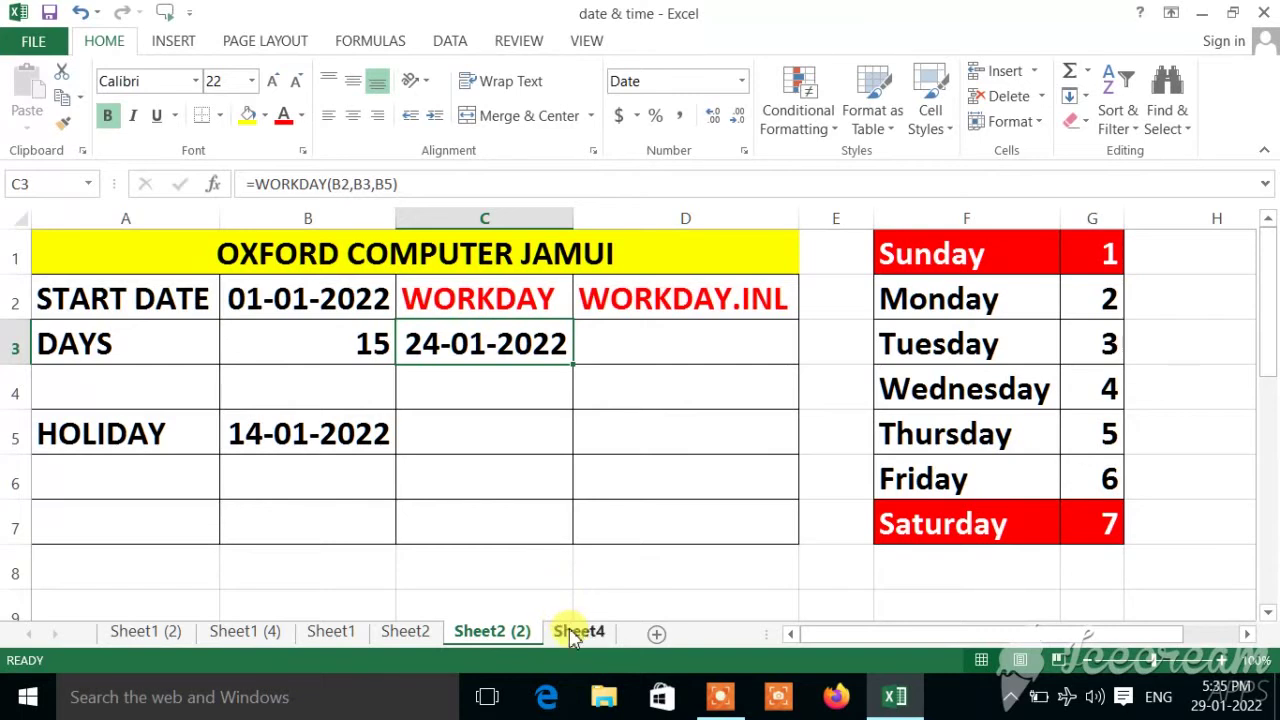
Open Sheet4 and count 15 working days on the Jan-22 calendar, skipping Saturdays, Sundays and the holiday on the 14th
{"action": "left_click", "coordinate": [578, 634]}
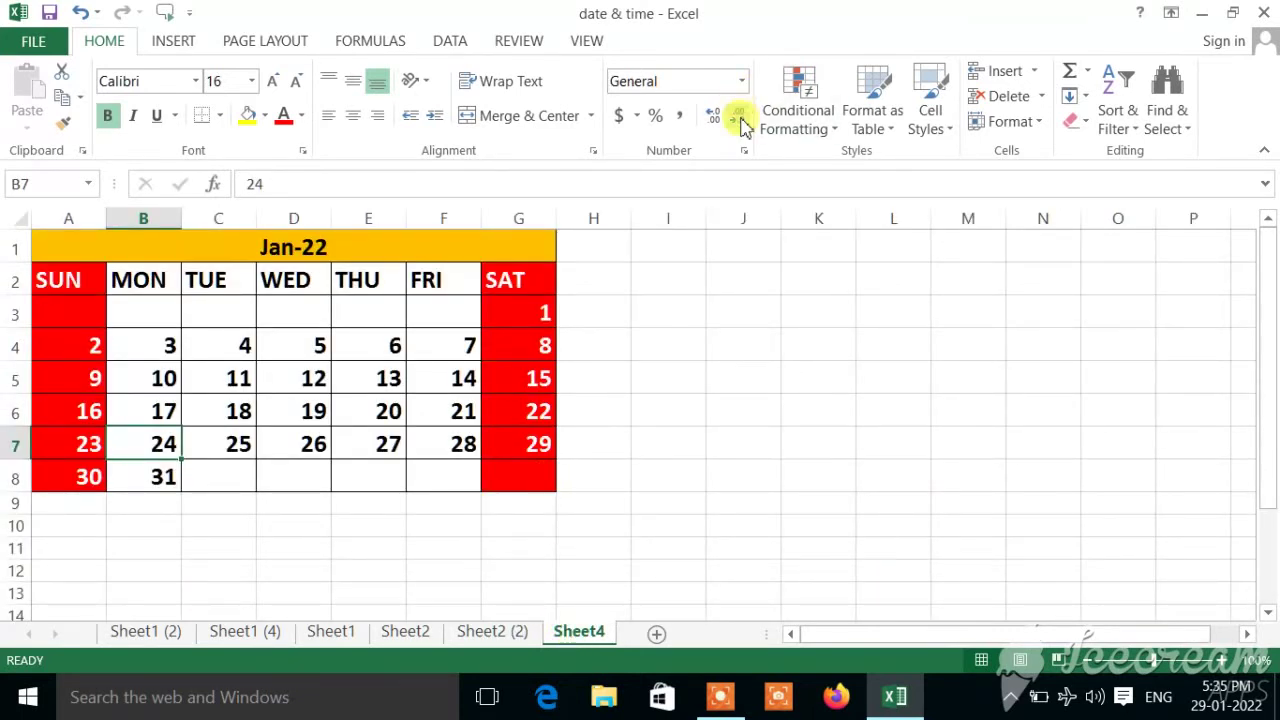
{"action": "left_click", "coordinate": [515, 318]}
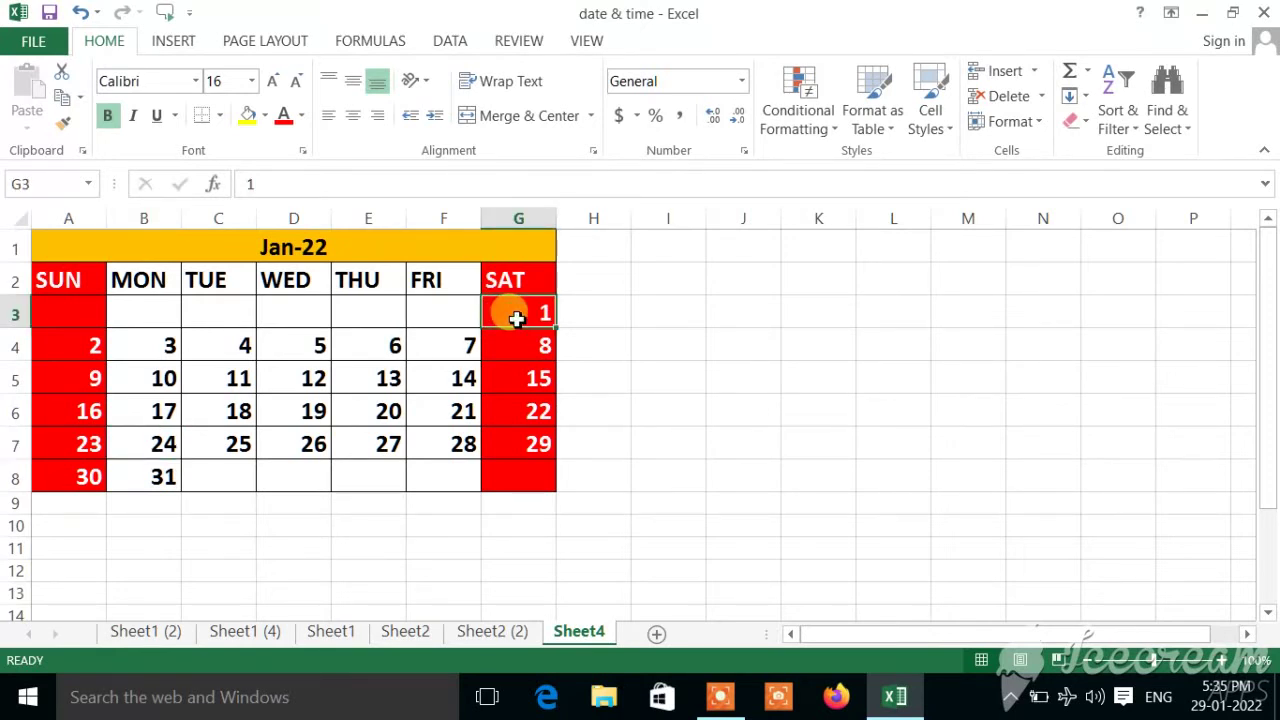
{"action": "left_click", "coordinate": [86, 347]}
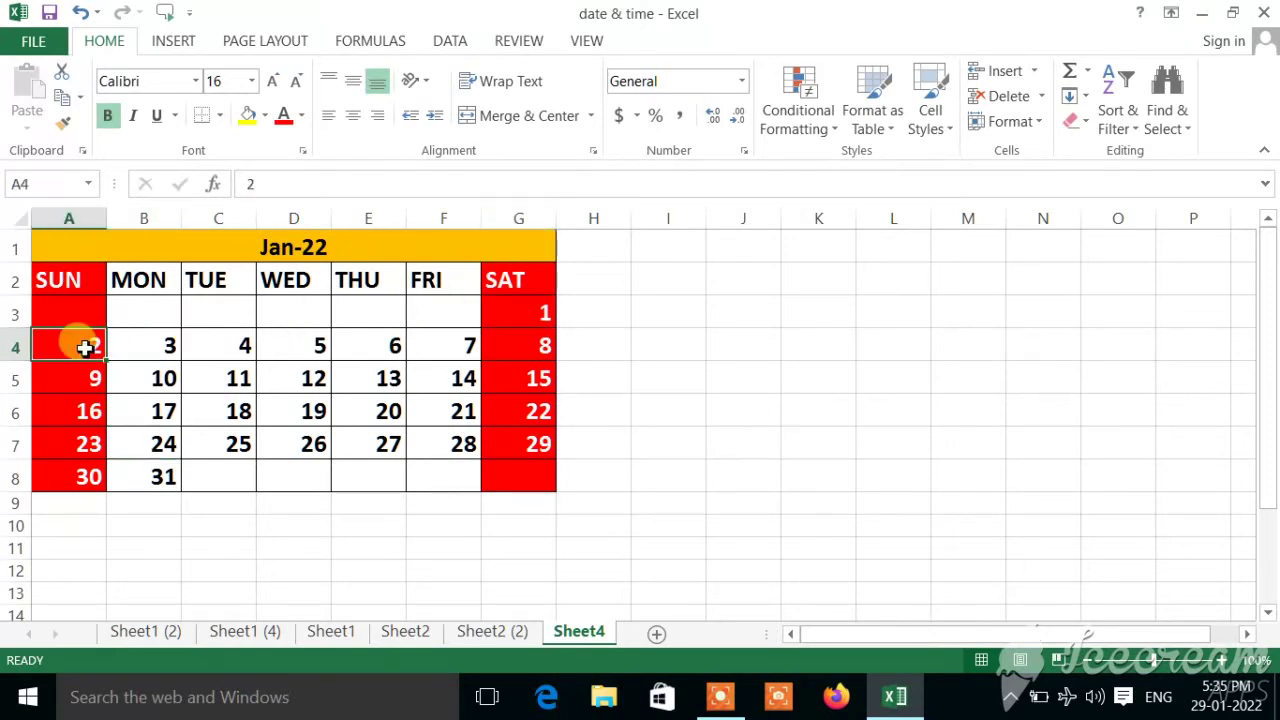
{"action": "left_click", "coordinate": [150, 349]}
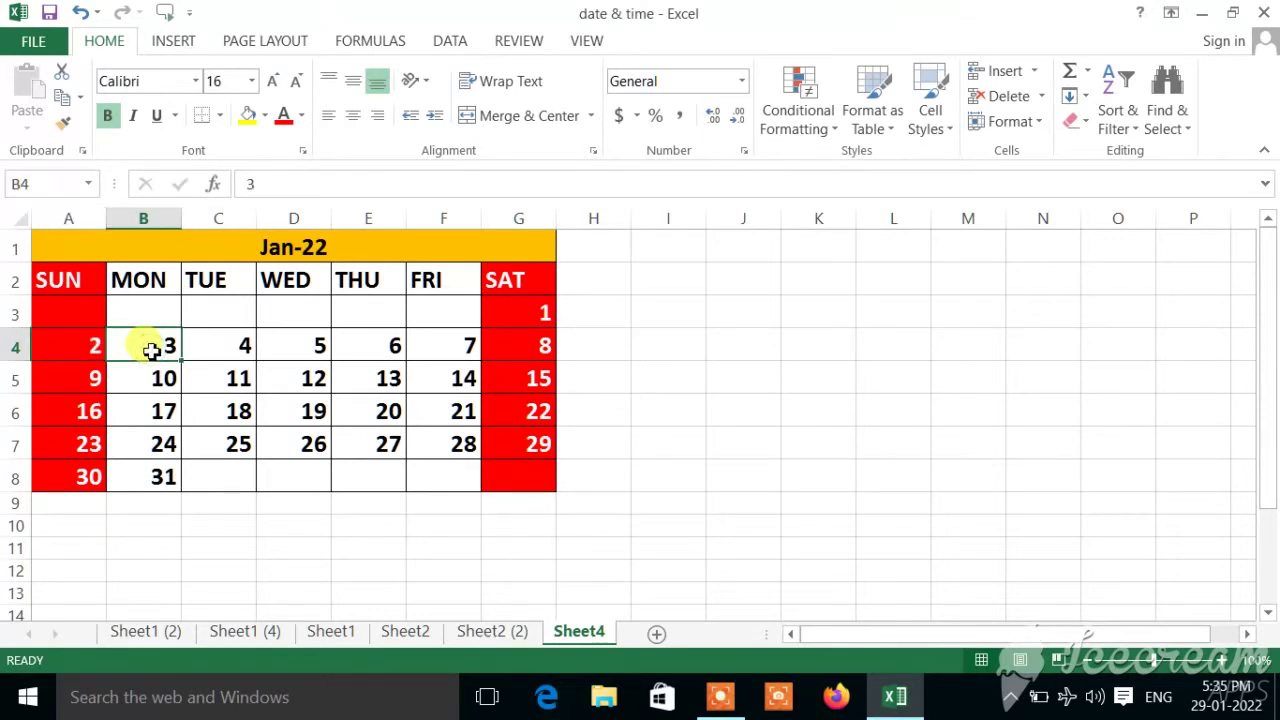
{"action": "left_click", "coordinate": [240, 345]}
{"action": "left_click", "coordinate": [303, 346]}
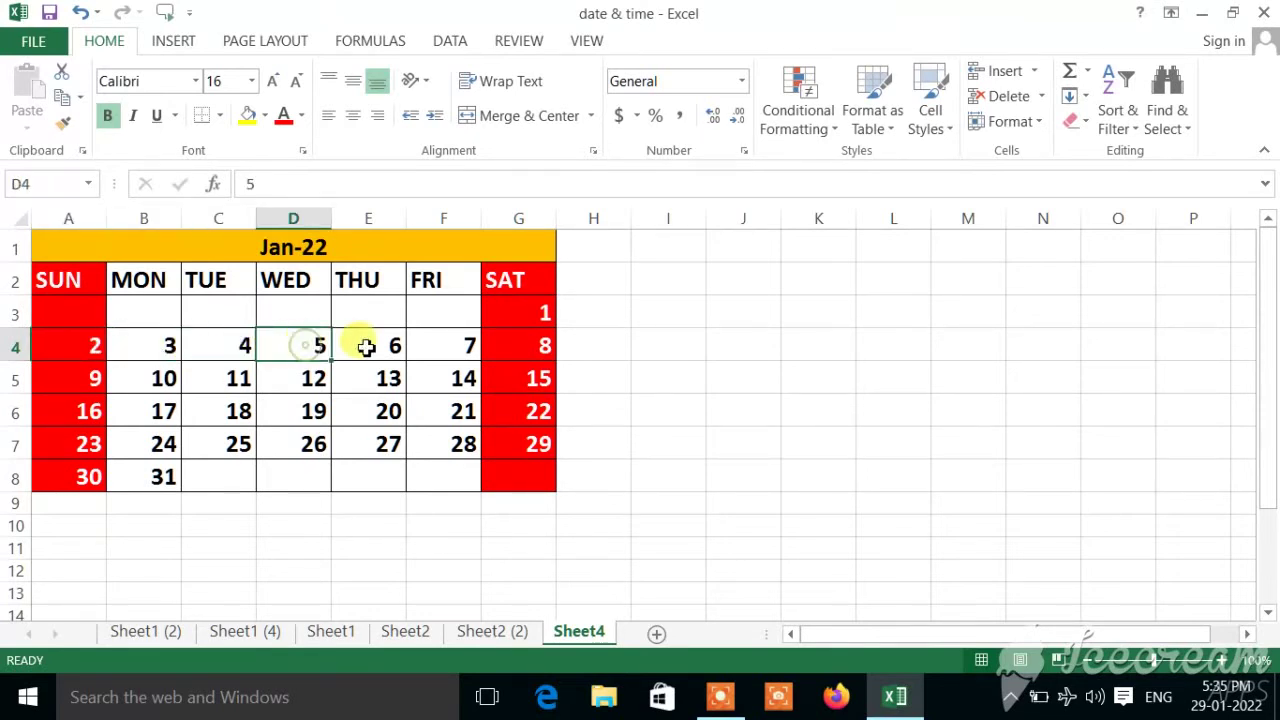
{"action": "left_click", "coordinate": [362, 346]}
{"action": "left_click", "coordinate": [449, 342]}
{"action": "left_click", "coordinate": [162, 379]}
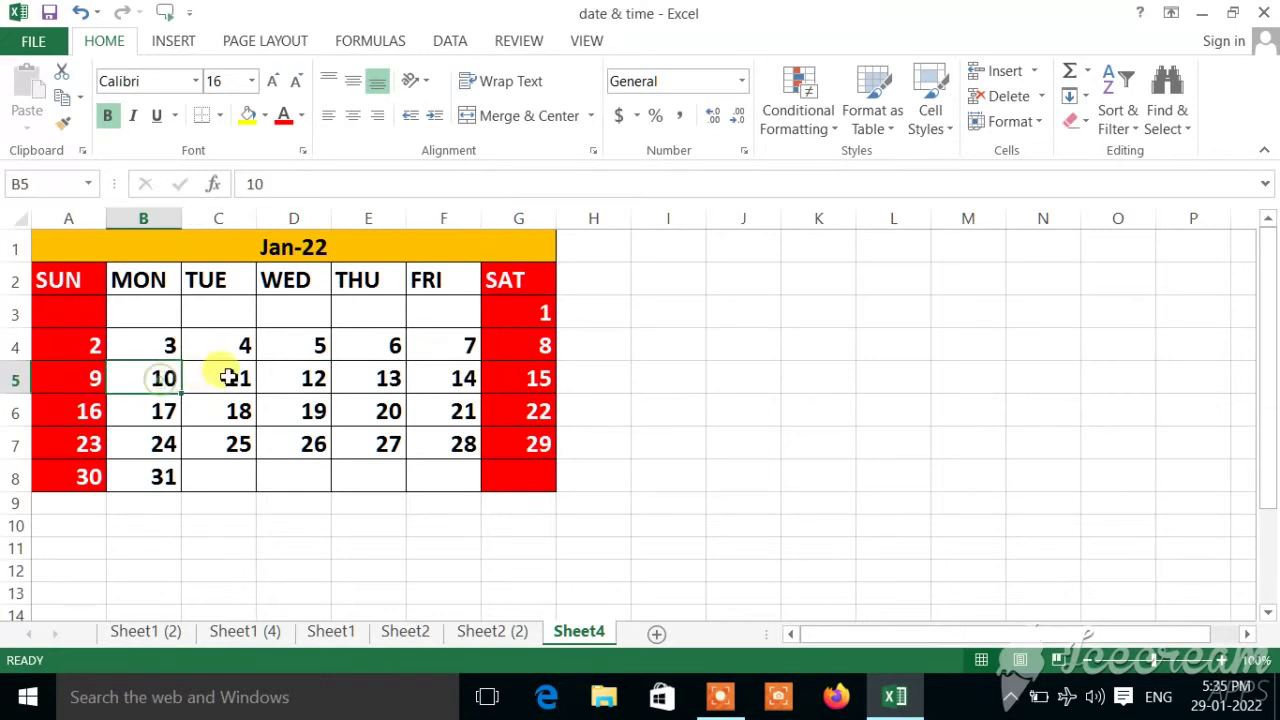
{"action": "left_click", "coordinate": [226, 374]}
{"action": "left_click", "coordinate": [310, 375]}
{"action": "left_click", "coordinate": [389, 380]}
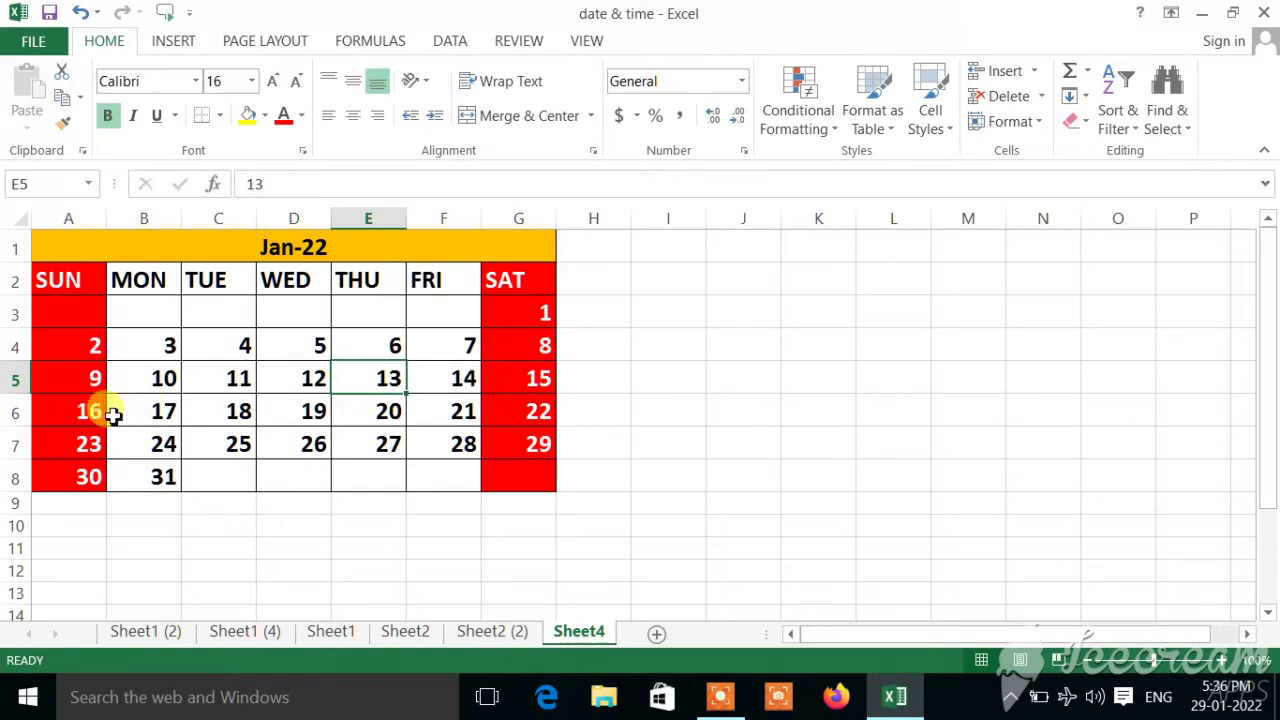
{"action": "left_click", "coordinate": [162, 412]}
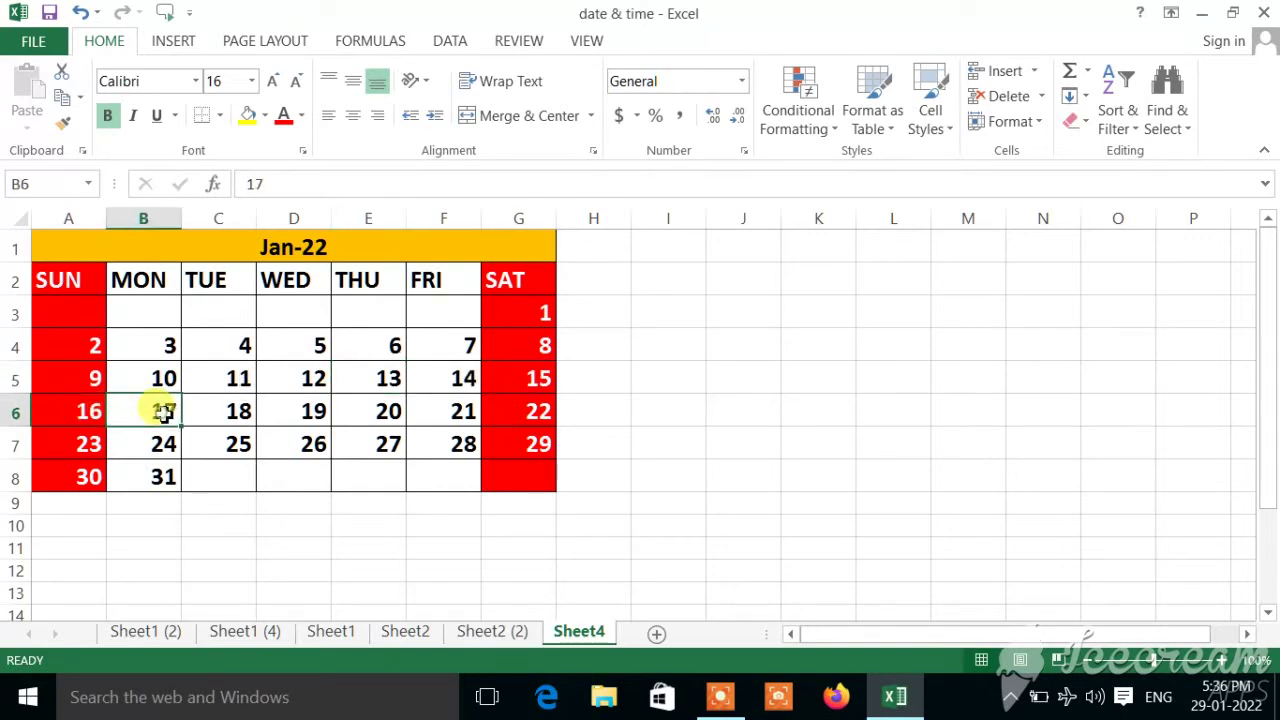
{"action": "left_click", "coordinate": [230, 410]}
{"action": "left_click", "coordinate": [308, 410]}
{"action": "left_click", "coordinate": [381, 410]}
{"action": "left_click", "coordinate": [431, 409]}
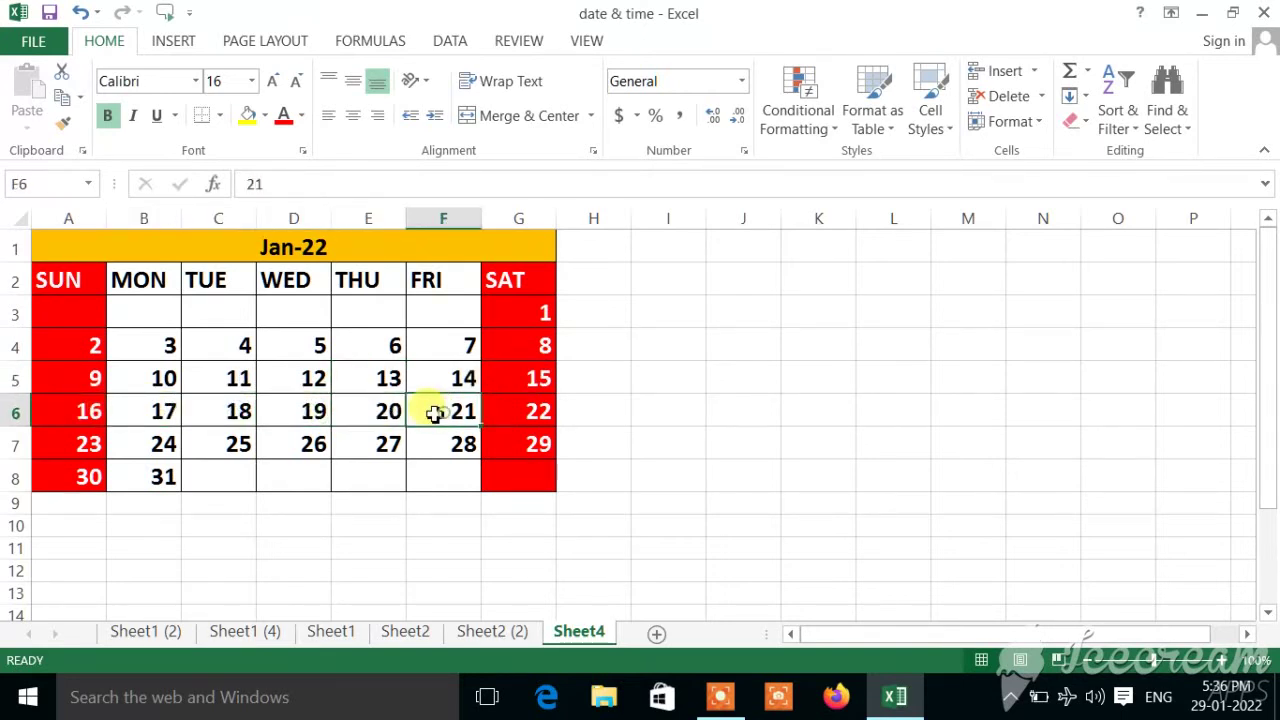
{"action": "left_click", "coordinate": [163, 444]}
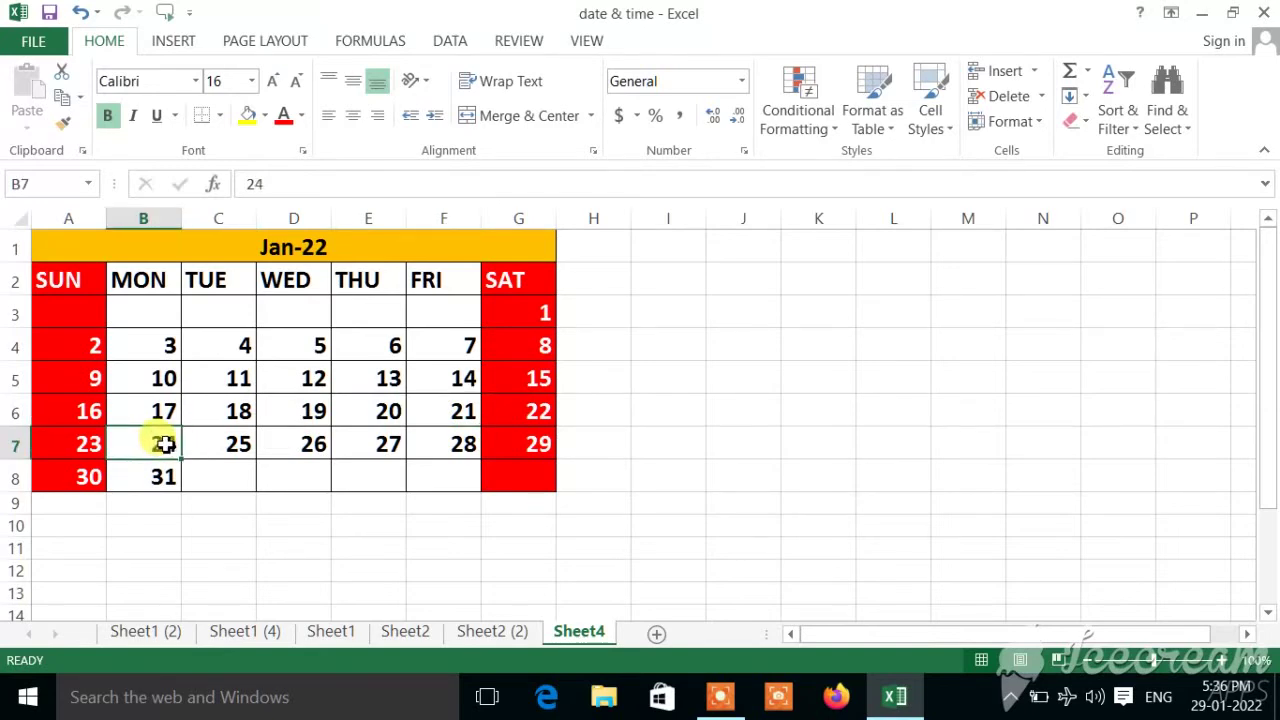
Begin a WORKDAY.INTL formula in D3 of Sheet2 (2), with B2 as the start date and B3 as the number of days
{"action": "left_click", "coordinate": [490, 632]}
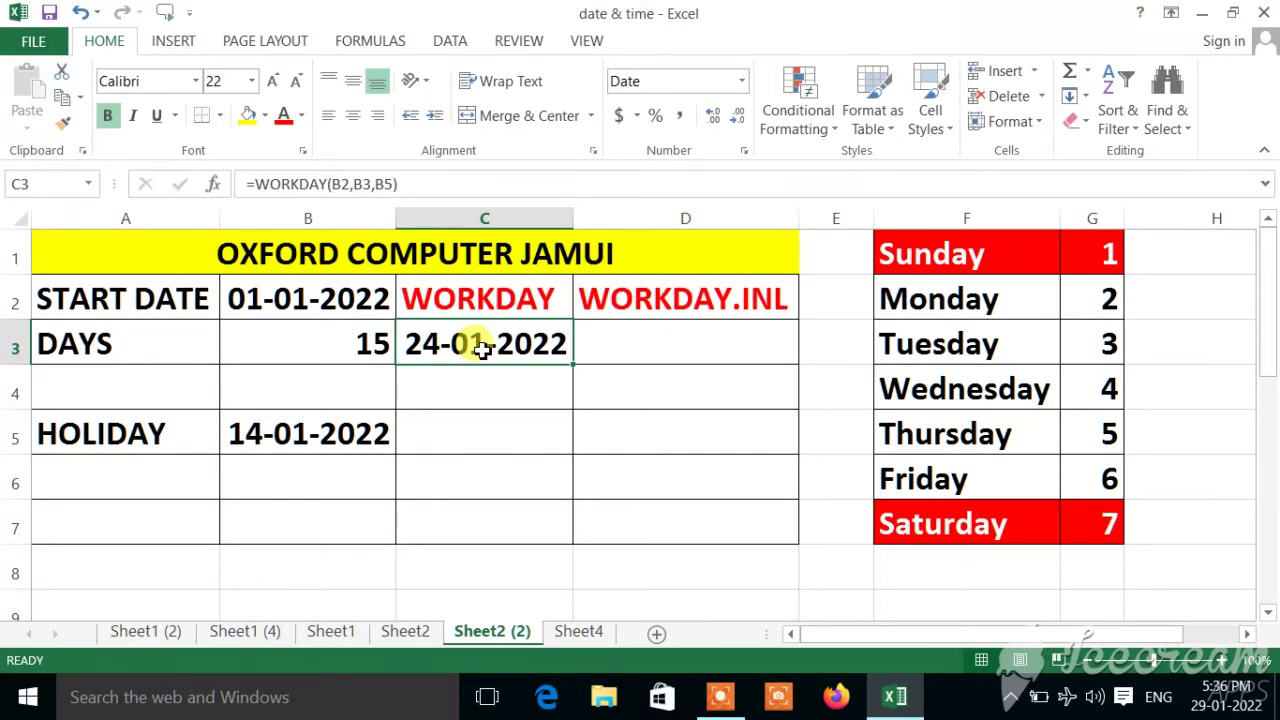
{"action": "left_click", "coordinate": [655, 341]}
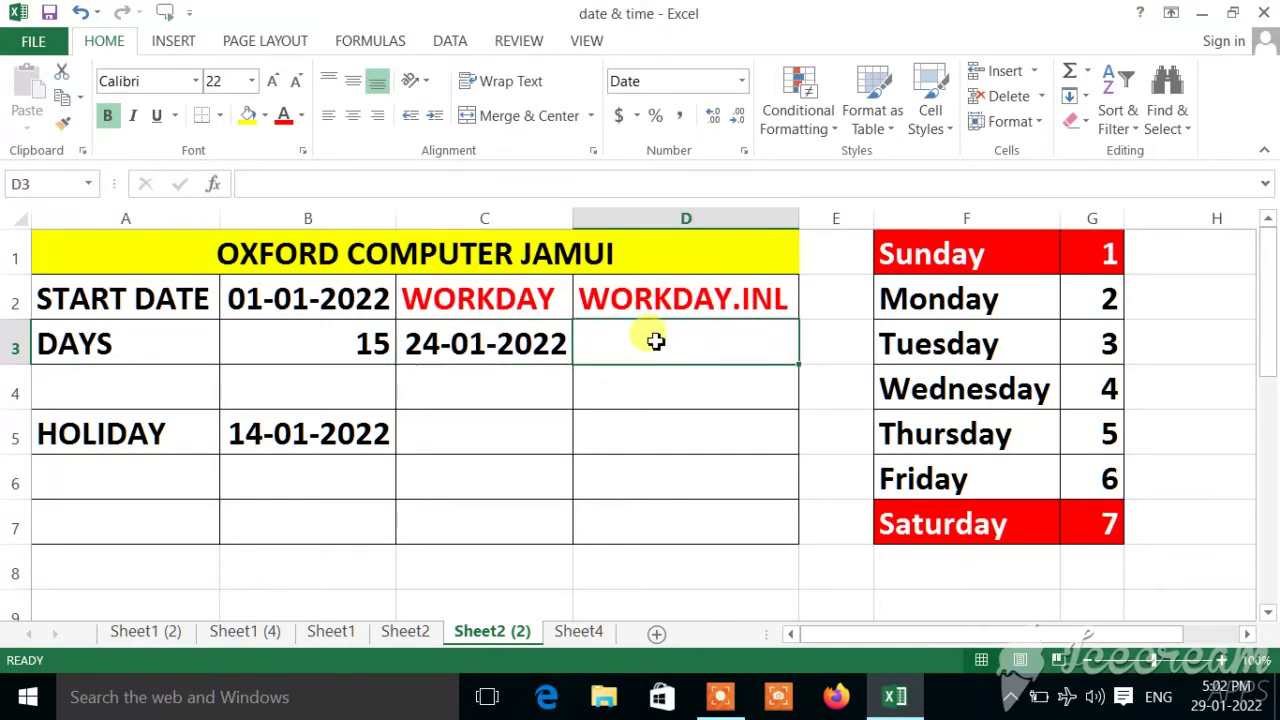
{"action": "type", "text": "="}
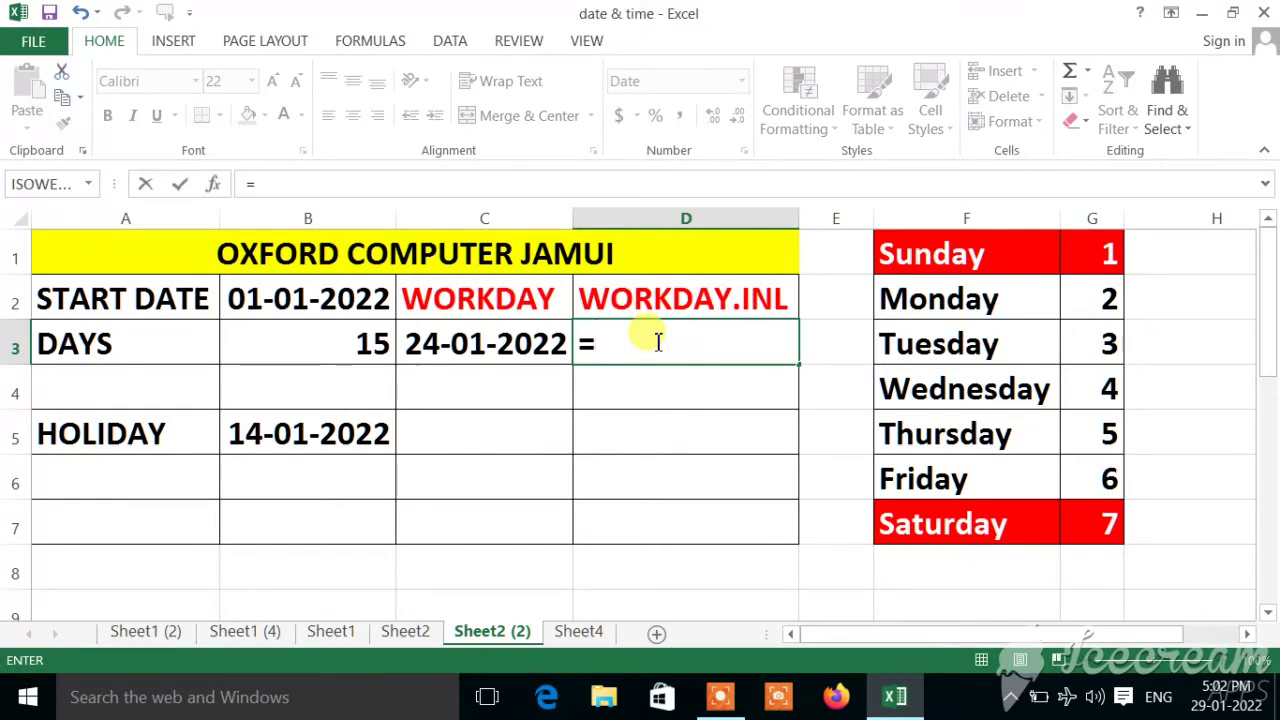
{"action": "type", "text": "W"}
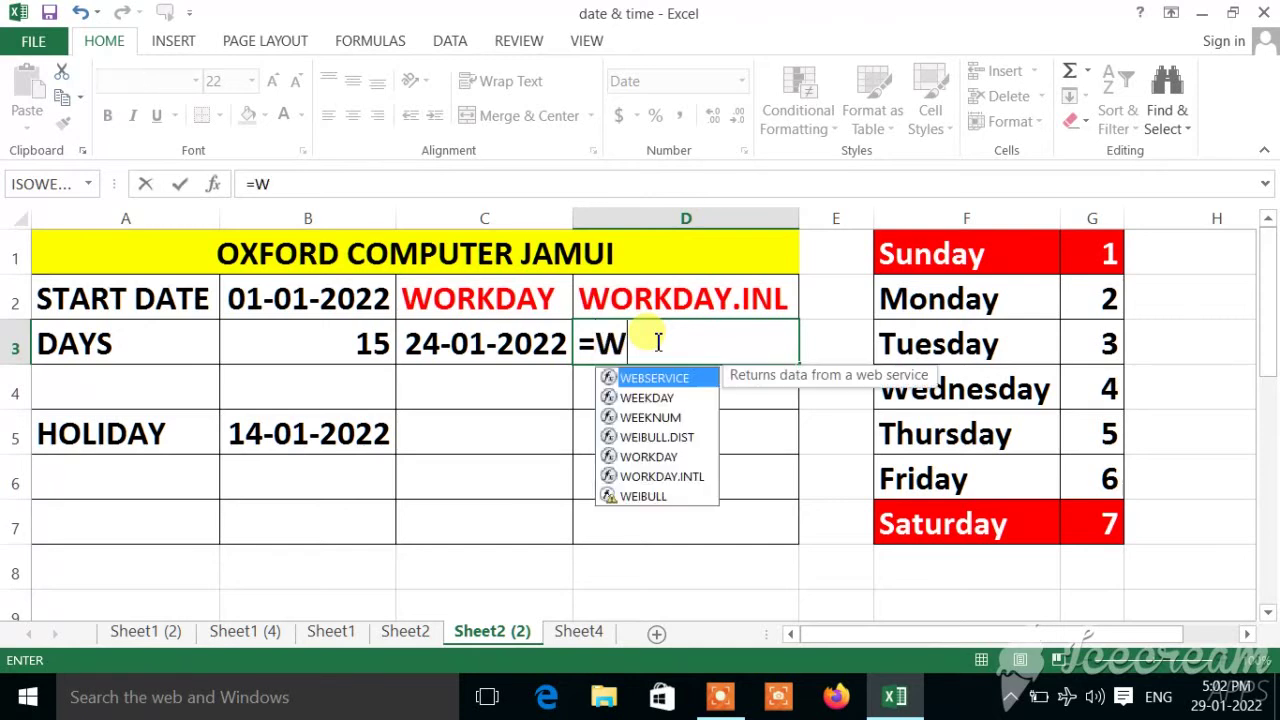
{"action": "type", "text": "ORK"}
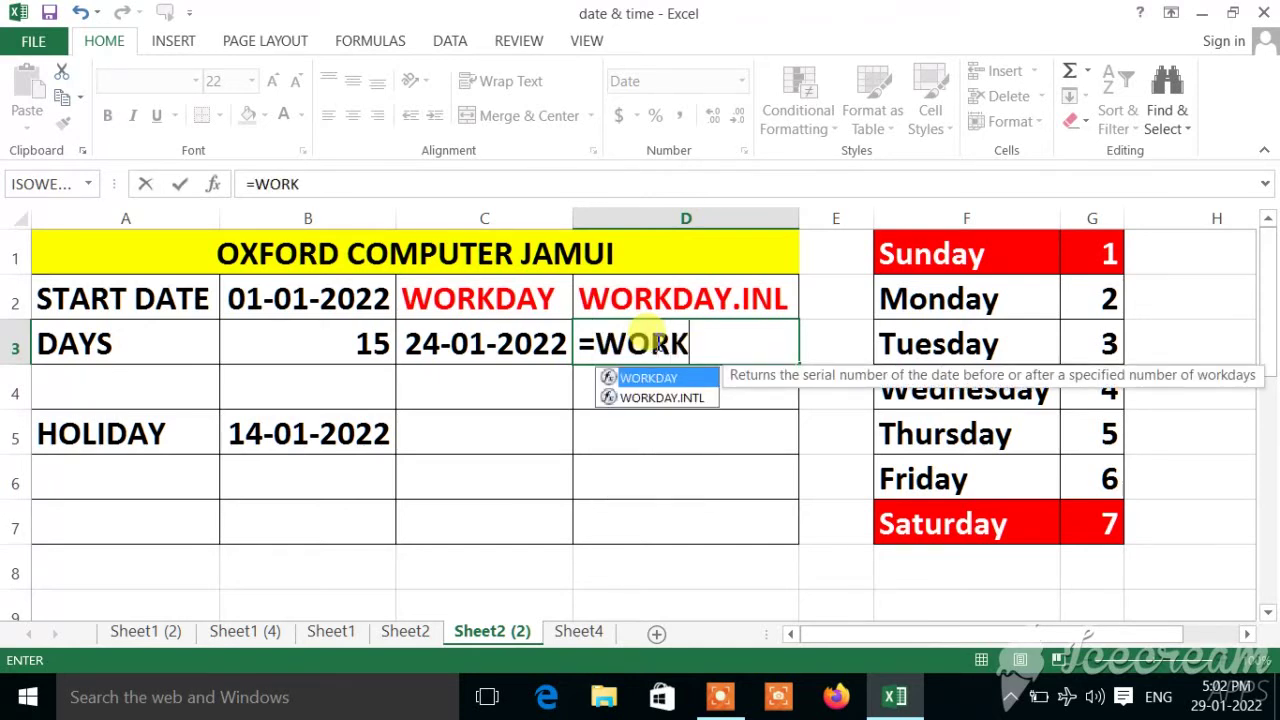
{"action": "key", "text": "Down"}
{"action": "key", "text": "Tab"}
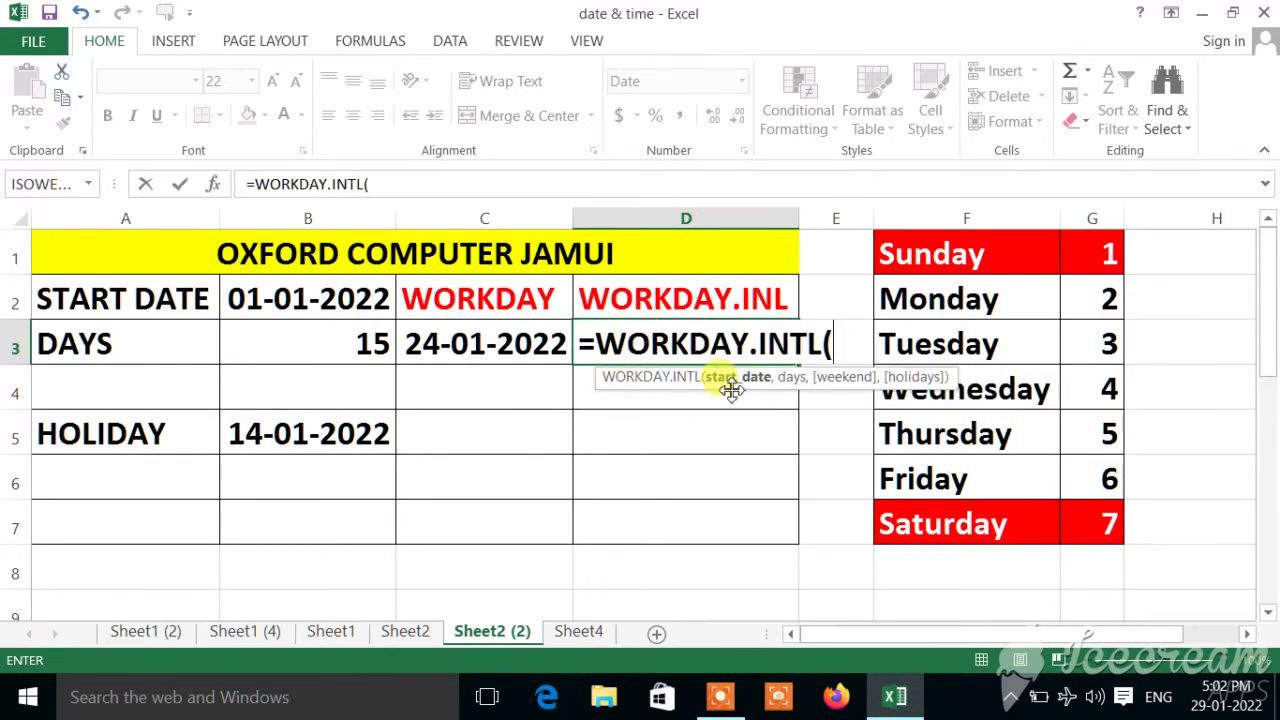
{"action": "left_click", "coordinate": [276, 297]}
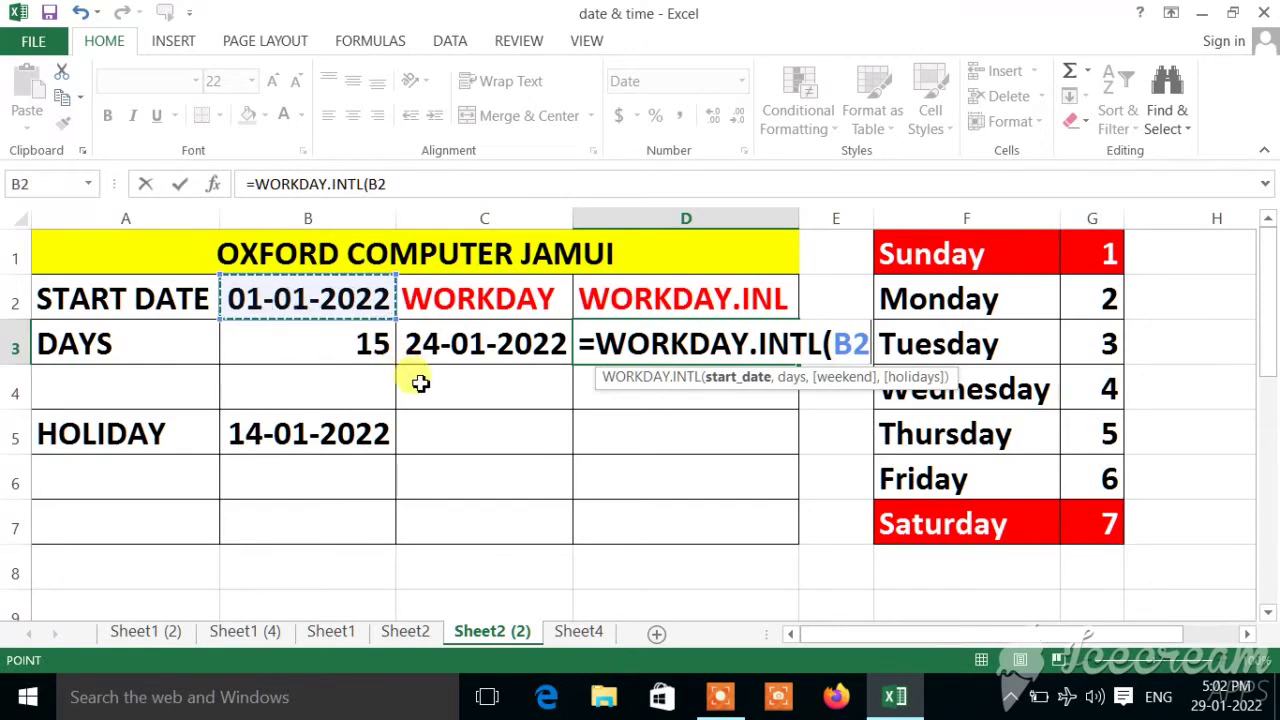
{"action": "type", "text": ","}
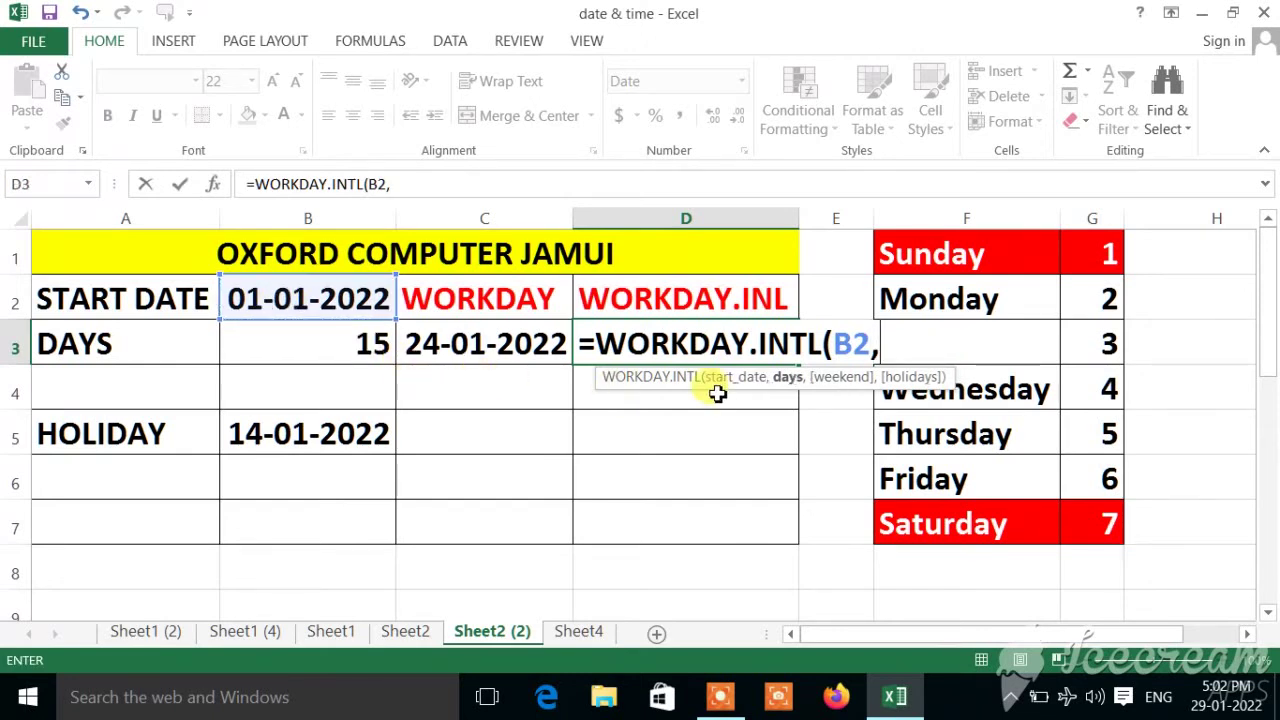
{"action": "left_click", "coordinate": [347, 350]}
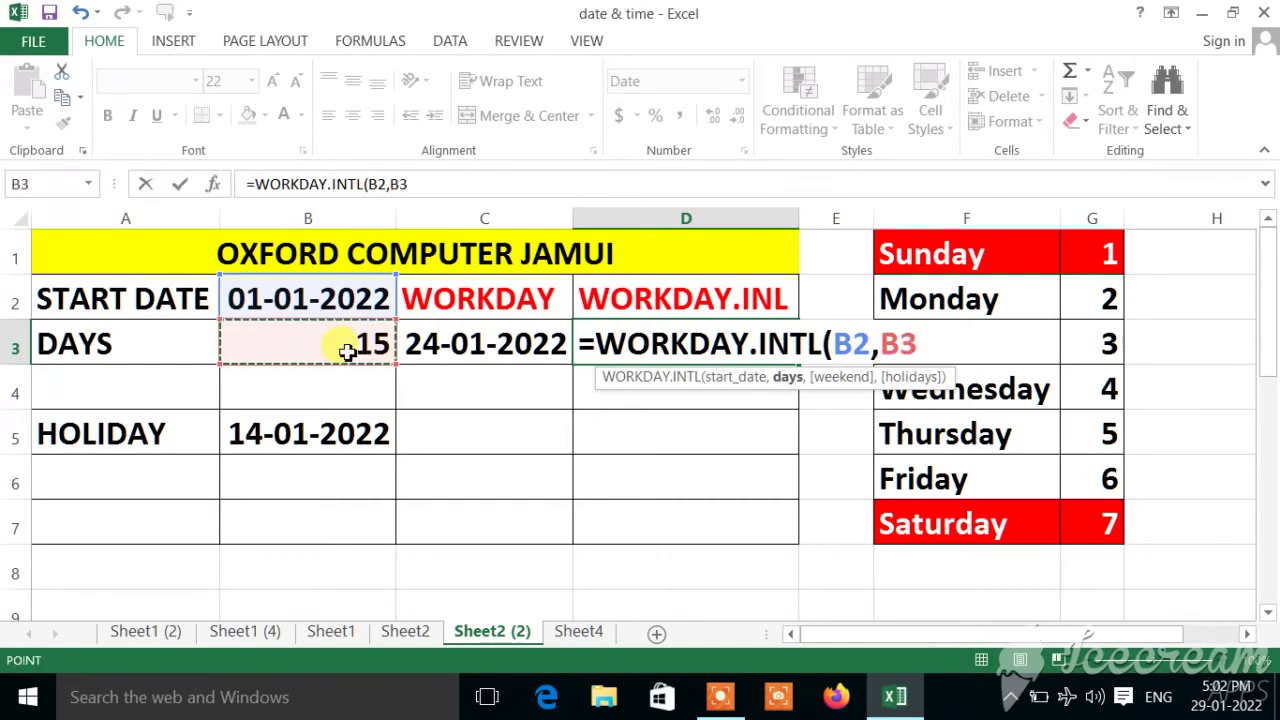
Complete the D3 formula with weekend option 11 - Sunday only and holiday B5, giving =WORKDAY.INTL(B2,B3,11,B5)
{"action": "type", "text": ","}
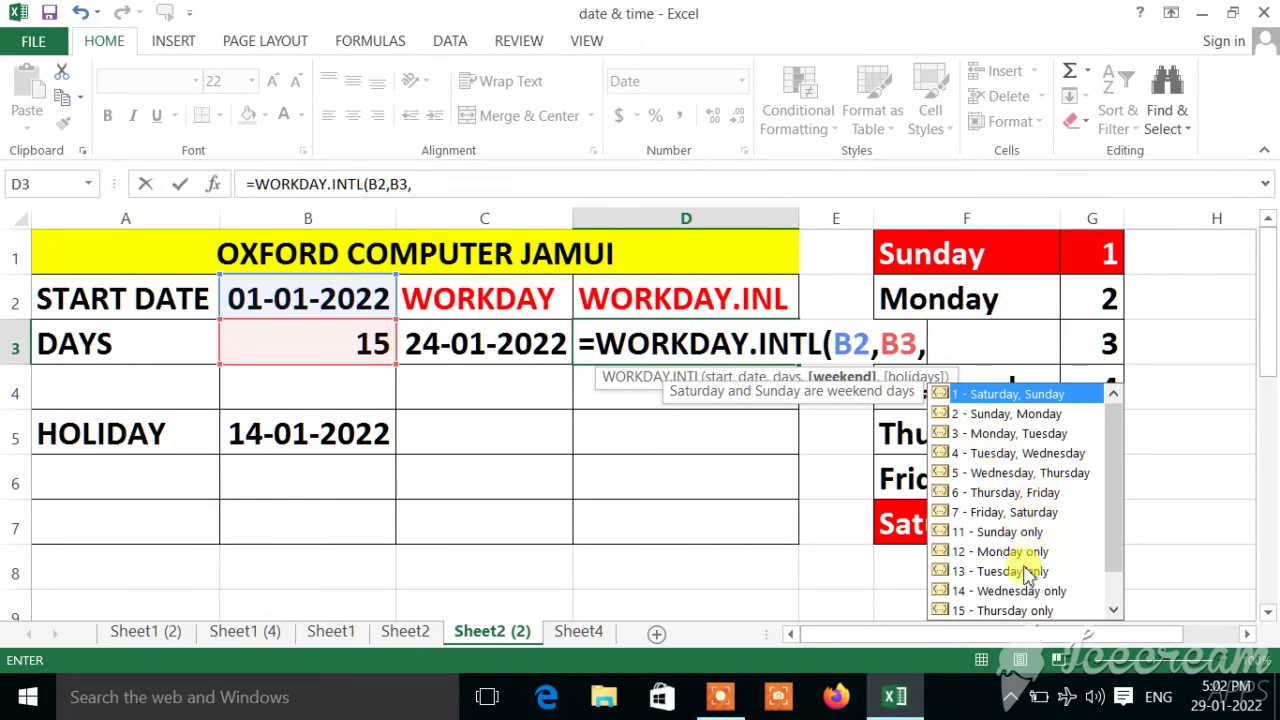
{"action": "left_click_drag", "start_coordinate": [1113, 497], "coordinate": [1120, 522]}
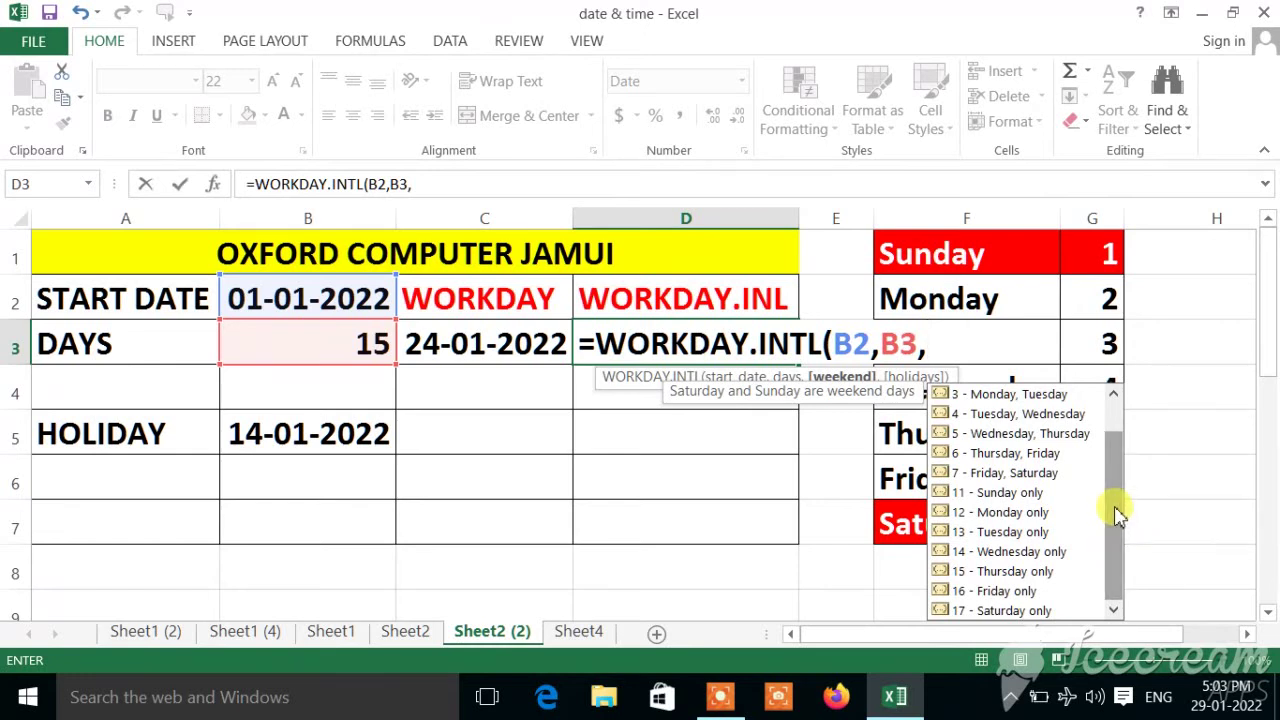
{"action": "left_click_drag", "start_coordinate": [1117, 508], "coordinate": [1111, 486]}
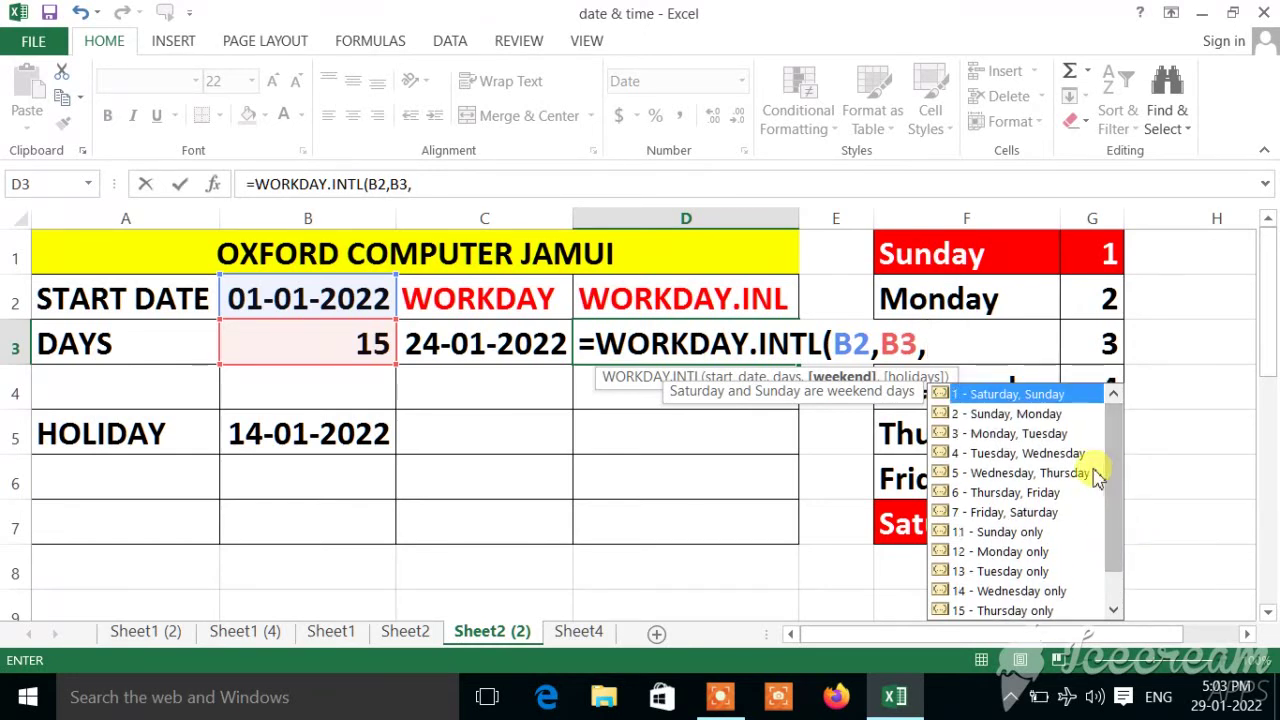
{"action": "left_click", "coordinate": [1015, 533]}
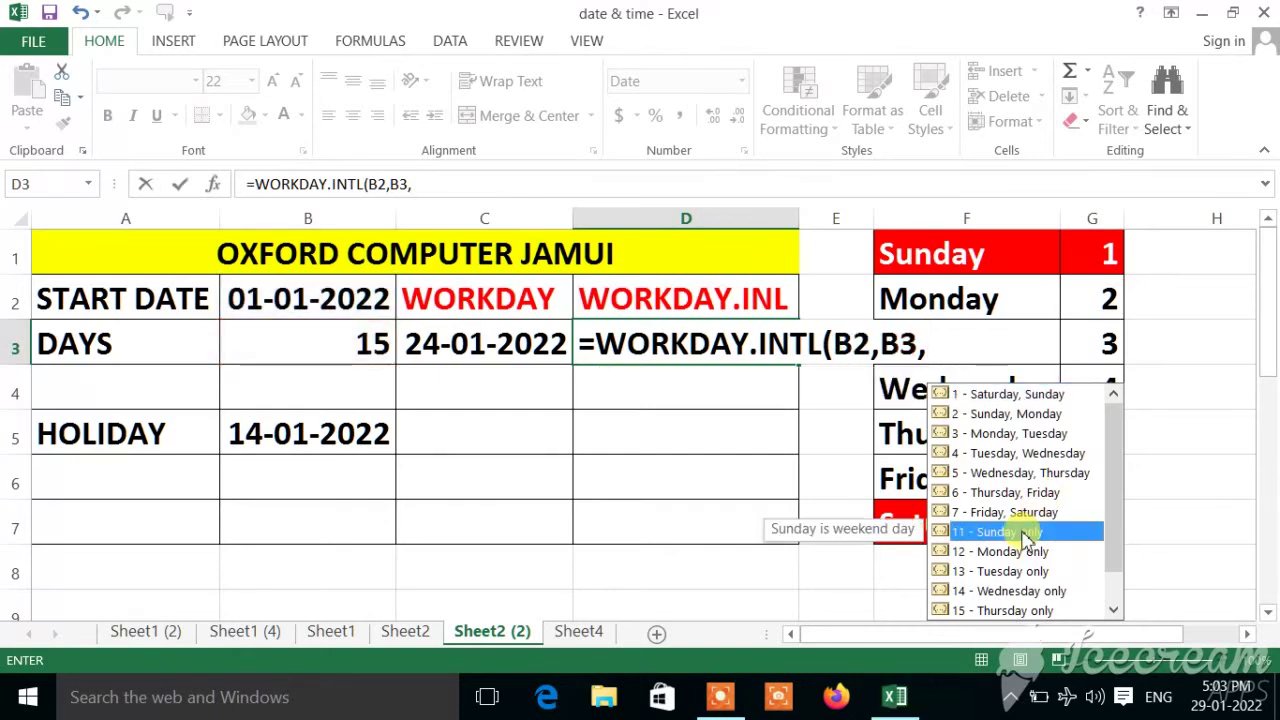
{"action": "double_click", "coordinate": [964, 533]}
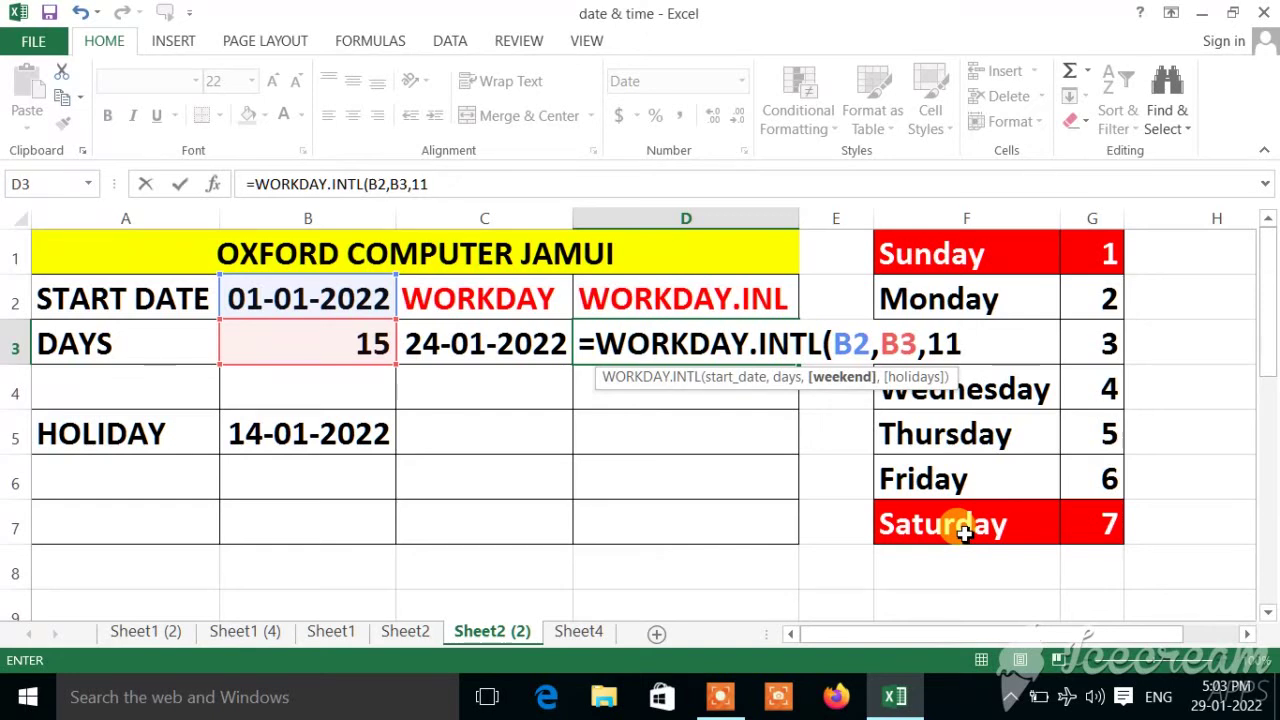
{"action": "type", "text": ","}
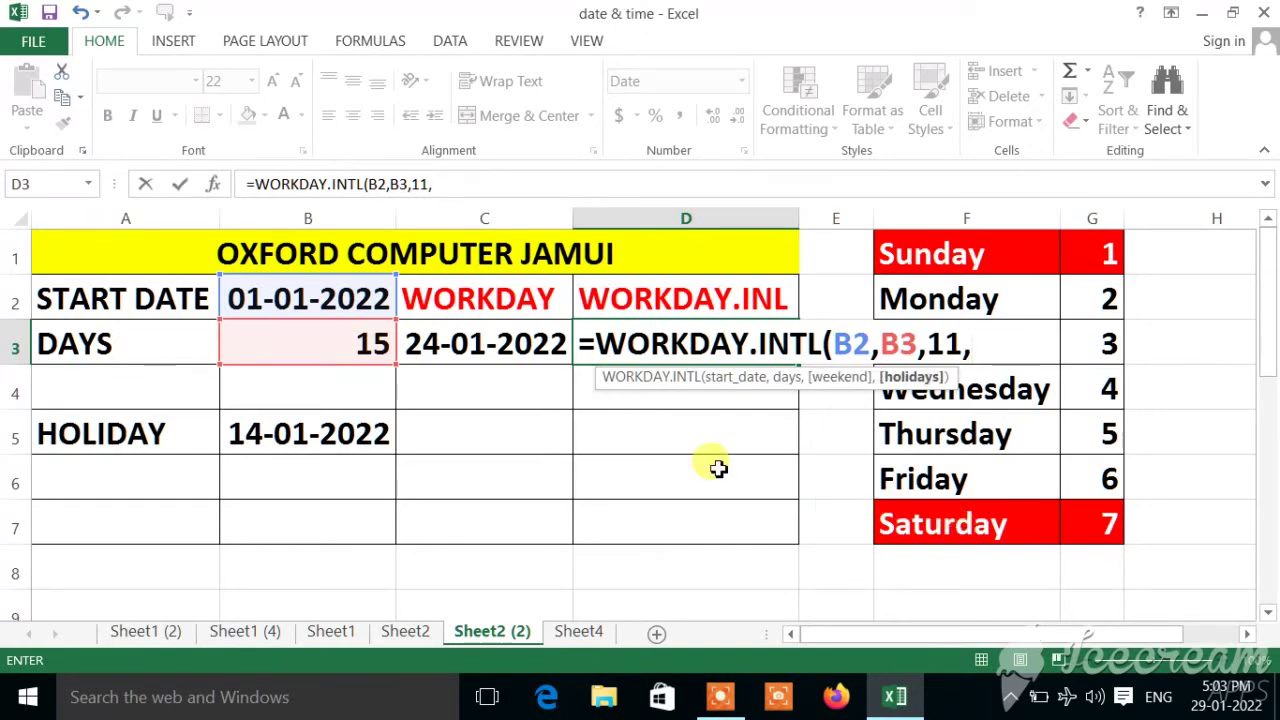
{"action": "left_click", "coordinate": [331, 436]}
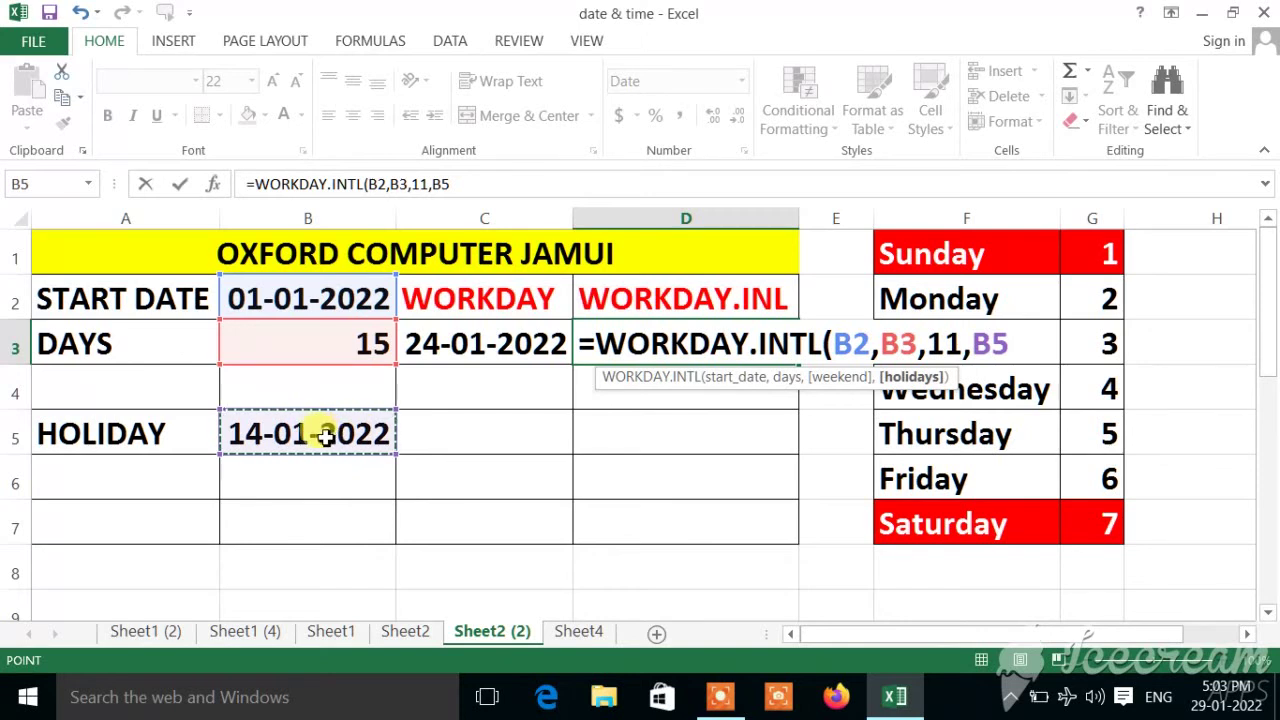
{"action": "type", "text": ")"}
{"action": "key", "text": "Tab"}
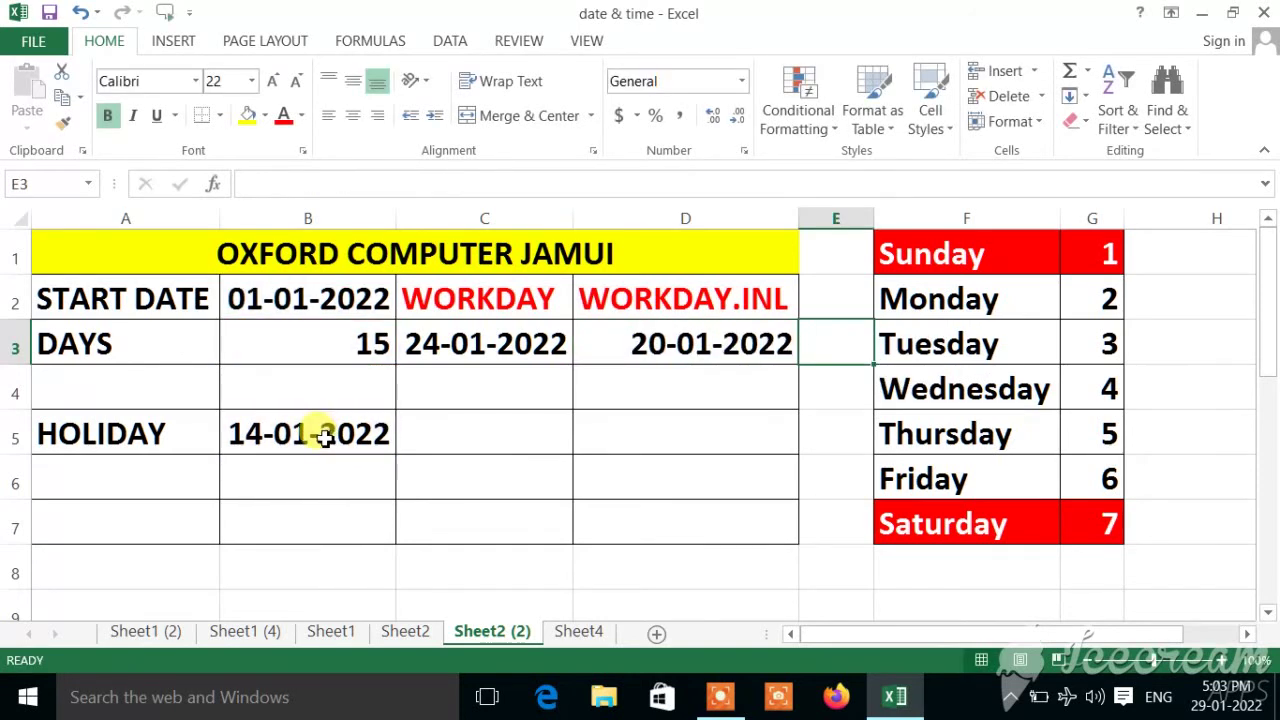
{"action": "left_click", "coordinate": [680, 343]}
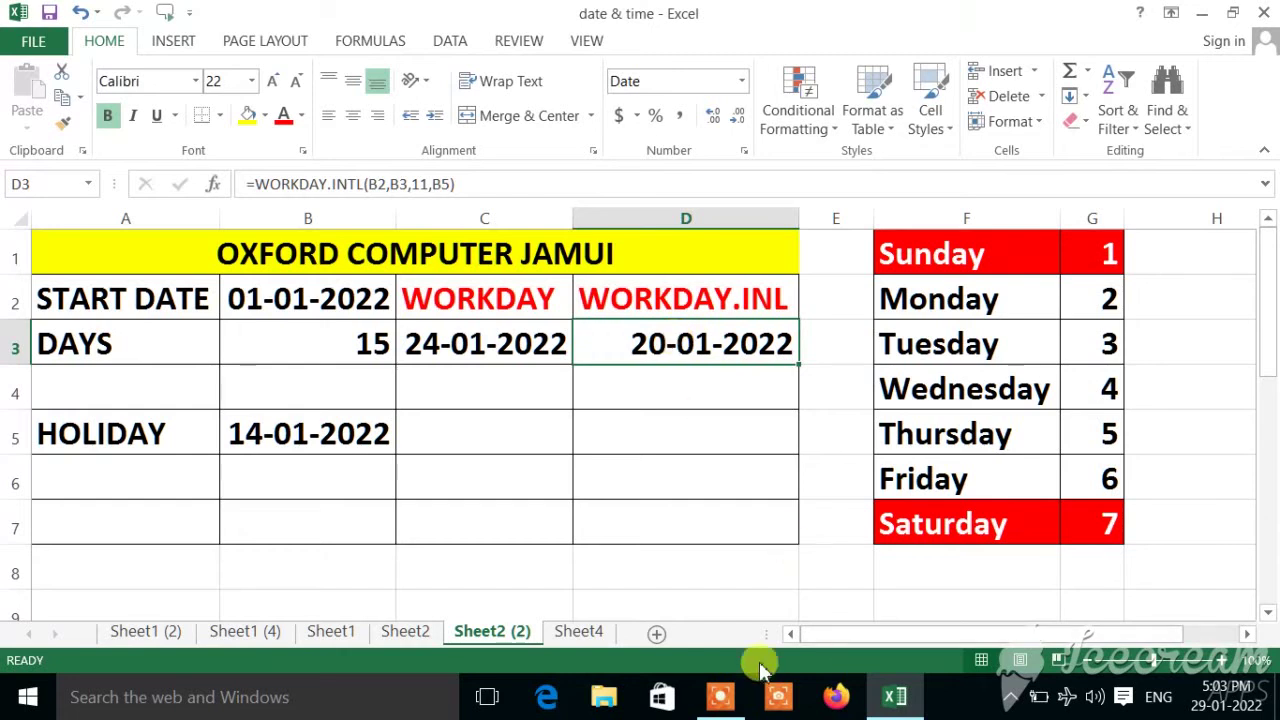
Check the WORKDAY.INTL end date on Sheet4 by counting working days in the Jan-22 calendar, including Saturdays but skipping Sundays and the 14th
{"action": "left_click", "coordinate": [588, 636]}
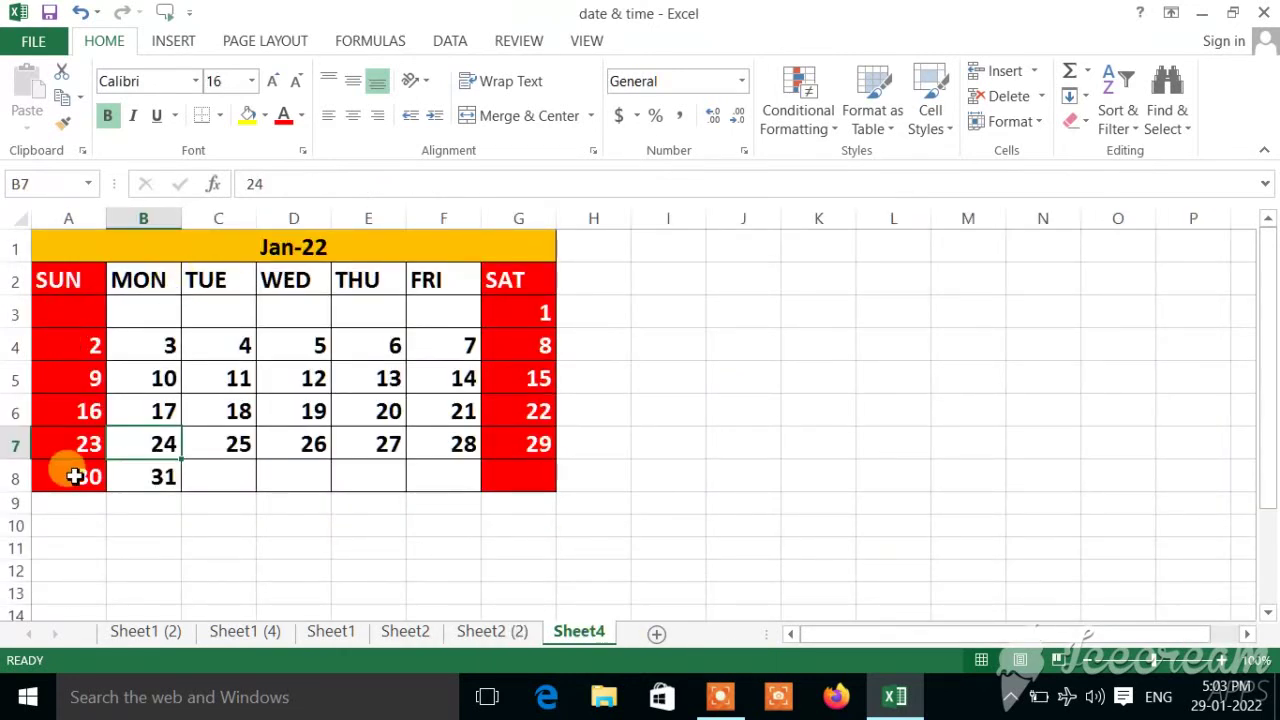
{"action": "left_click", "coordinate": [531, 312]}
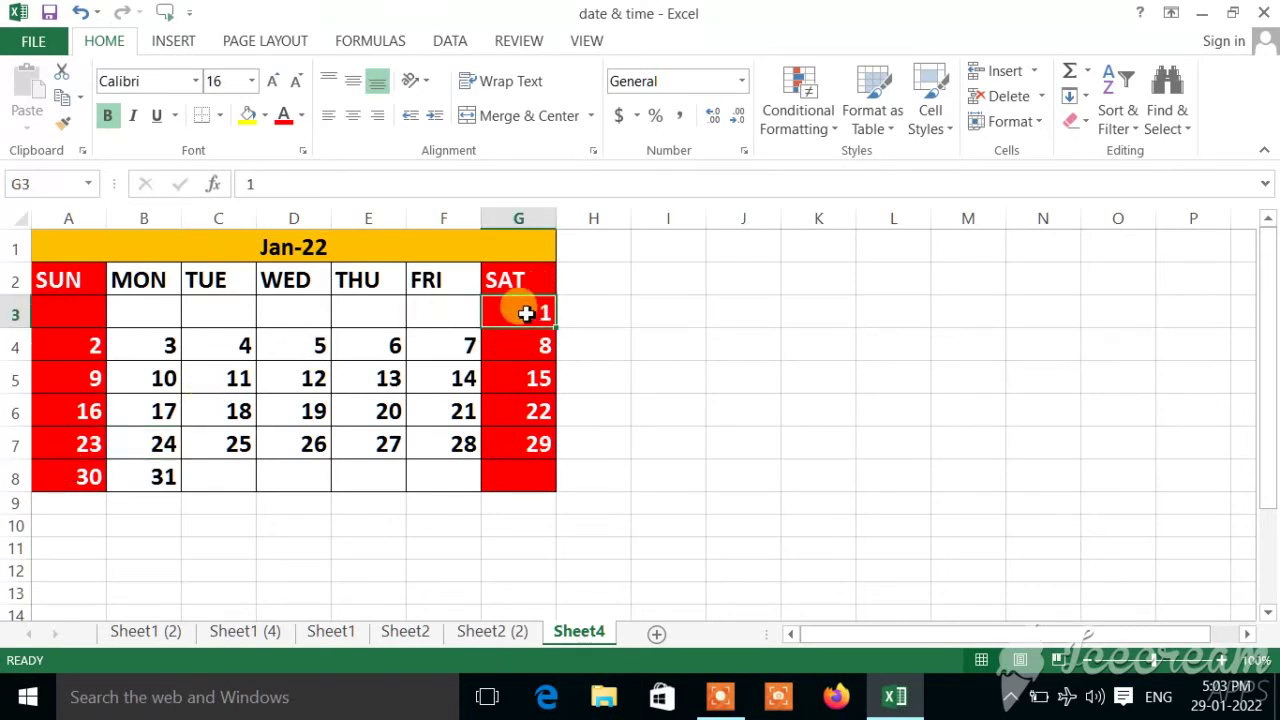
{"action": "left_click", "coordinate": [165, 345]}
{"action": "left_click", "coordinate": [225, 346]}
{"action": "left_click", "coordinate": [291, 346]}
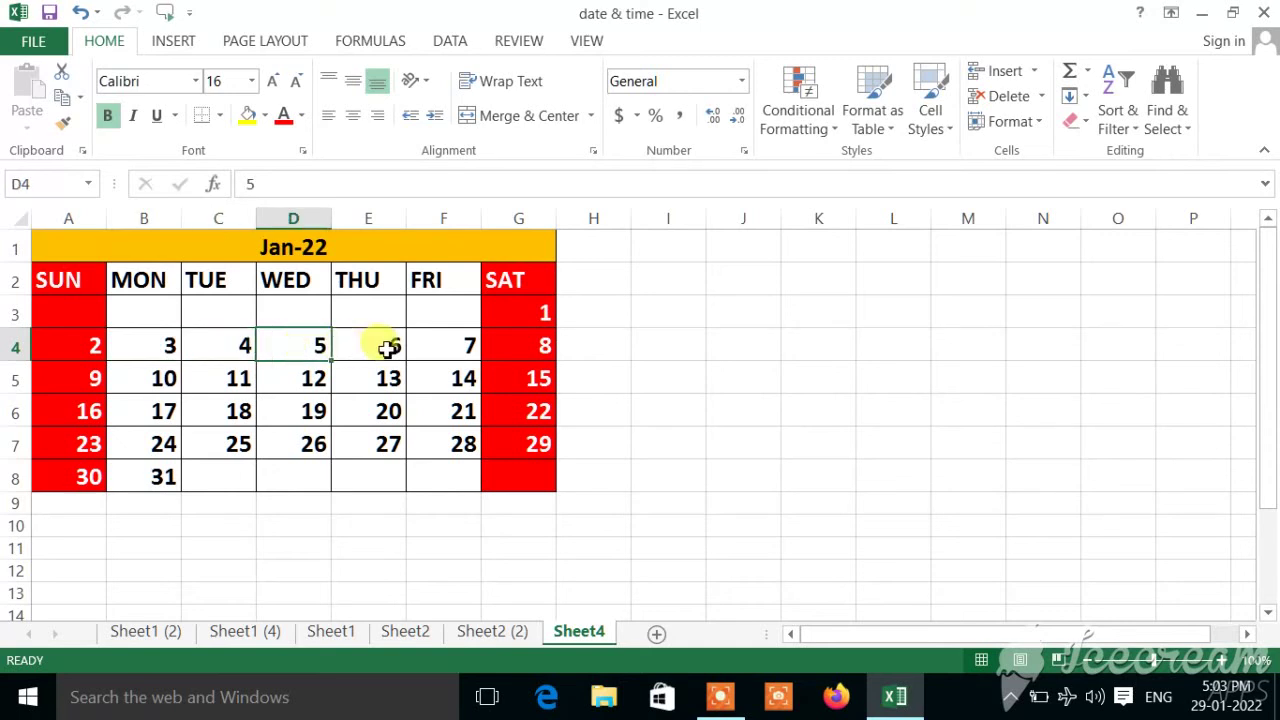
{"action": "left_click", "coordinate": [383, 346]}
{"action": "left_click", "coordinate": [431, 346]}
{"action": "left_click", "coordinate": [531, 345]}
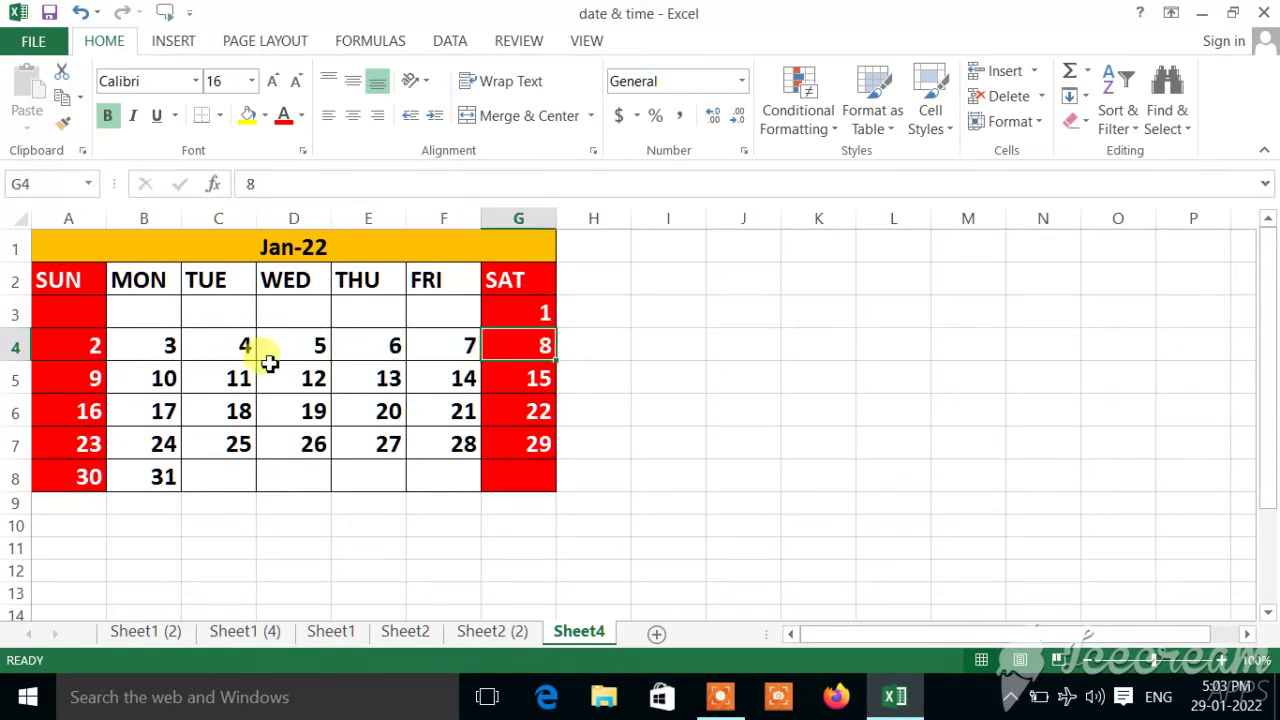
{"action": "left_click", "coordinate": [163, 380]}
{"action": "left_click", "coordinate": [225, 380]}
{"action": "left_click", "coordinate": [316, 381]}
{"action": "left_click", "coordinate": [383, 376]}
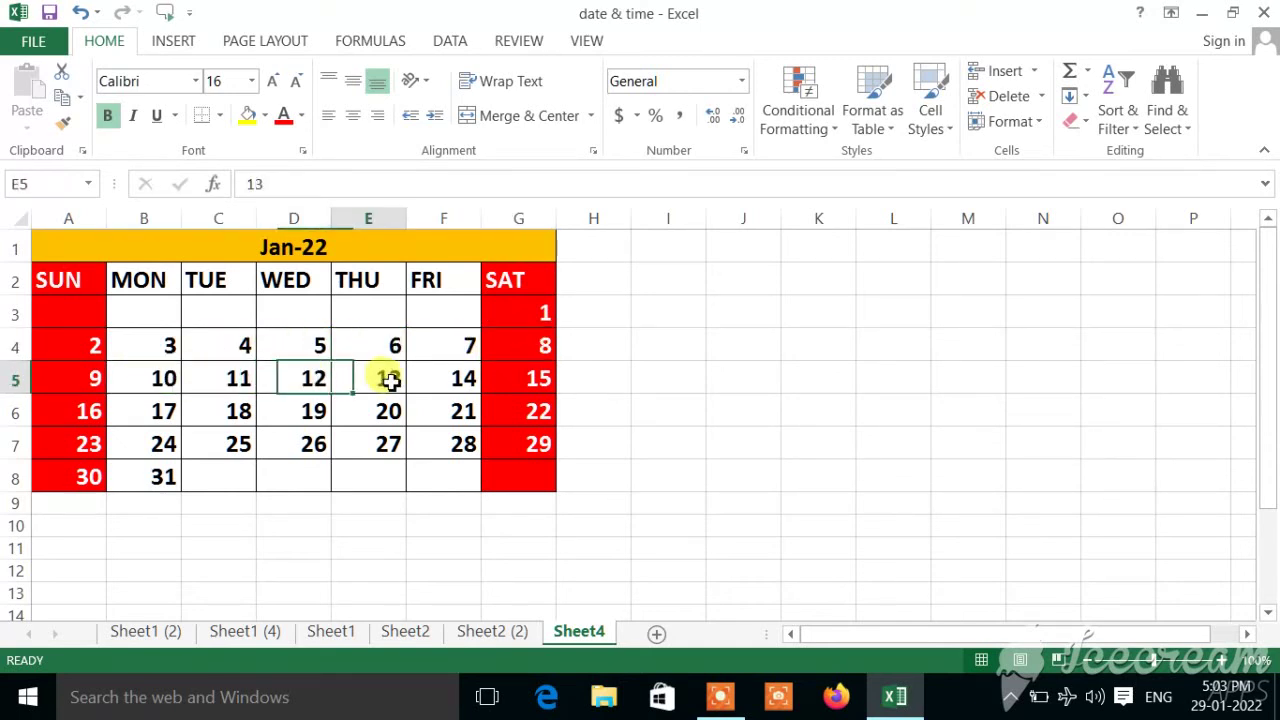
{"action": "left_click", "coordinate": [535, 379]}
{"action": "left_click", "coordinate": [166, 411]}
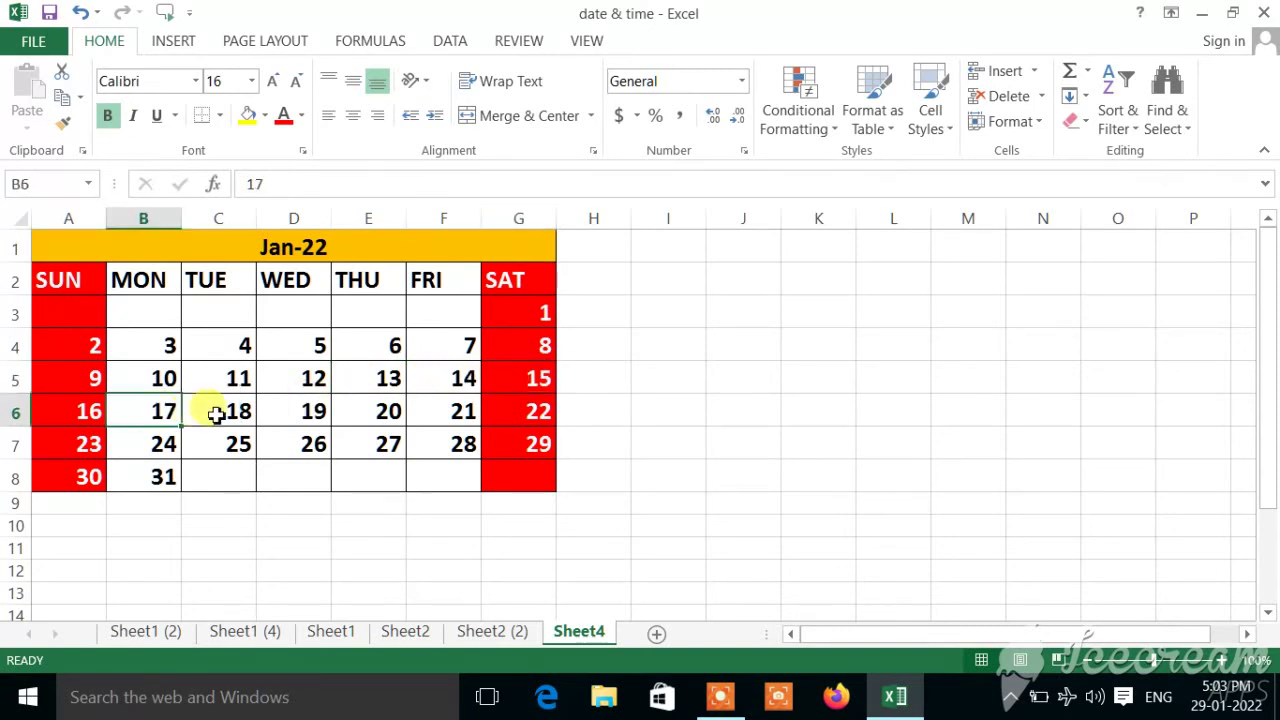
{"action": "left_click", "coordinate": [214, 409]}
{"action": "left_click", "coordinate": [303, 418]}
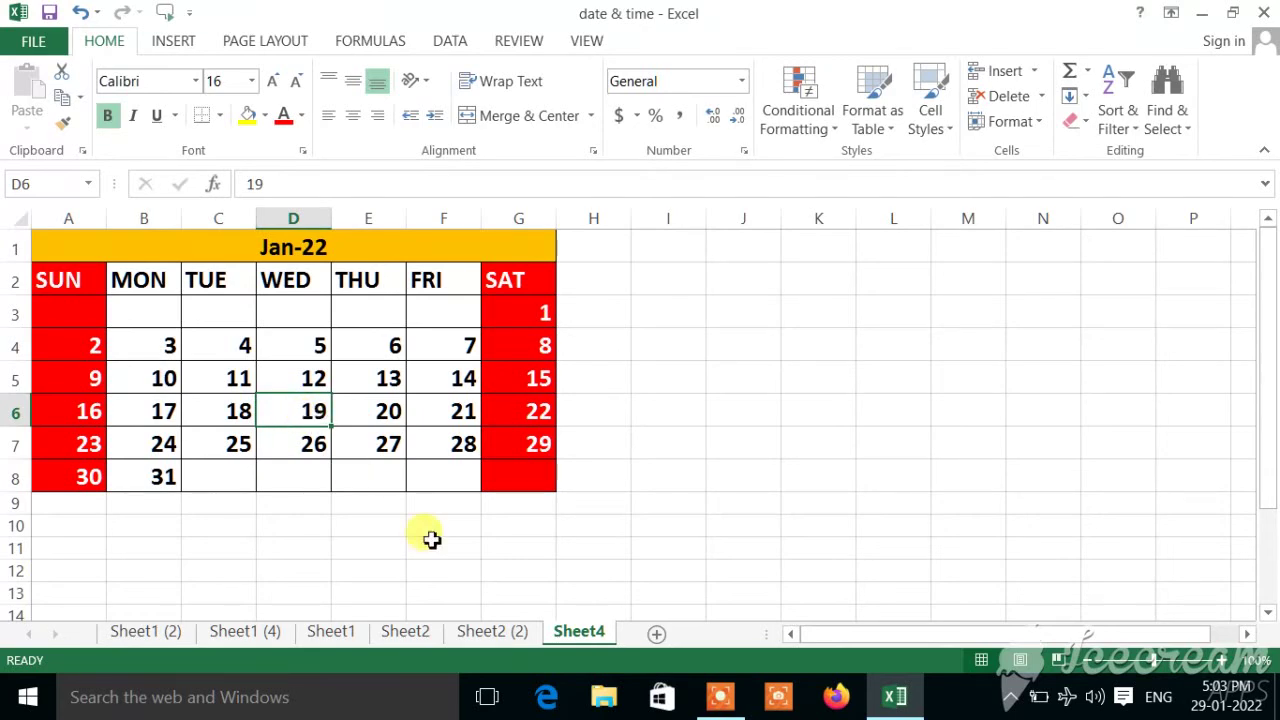
Compare the WORKDAY.INTL end date on Sheet2 (2) with the Jan-22 calendar on Sheet4, checking the 1st and 2nd
{"action": "left_click", "coordinate": [487, 633]}
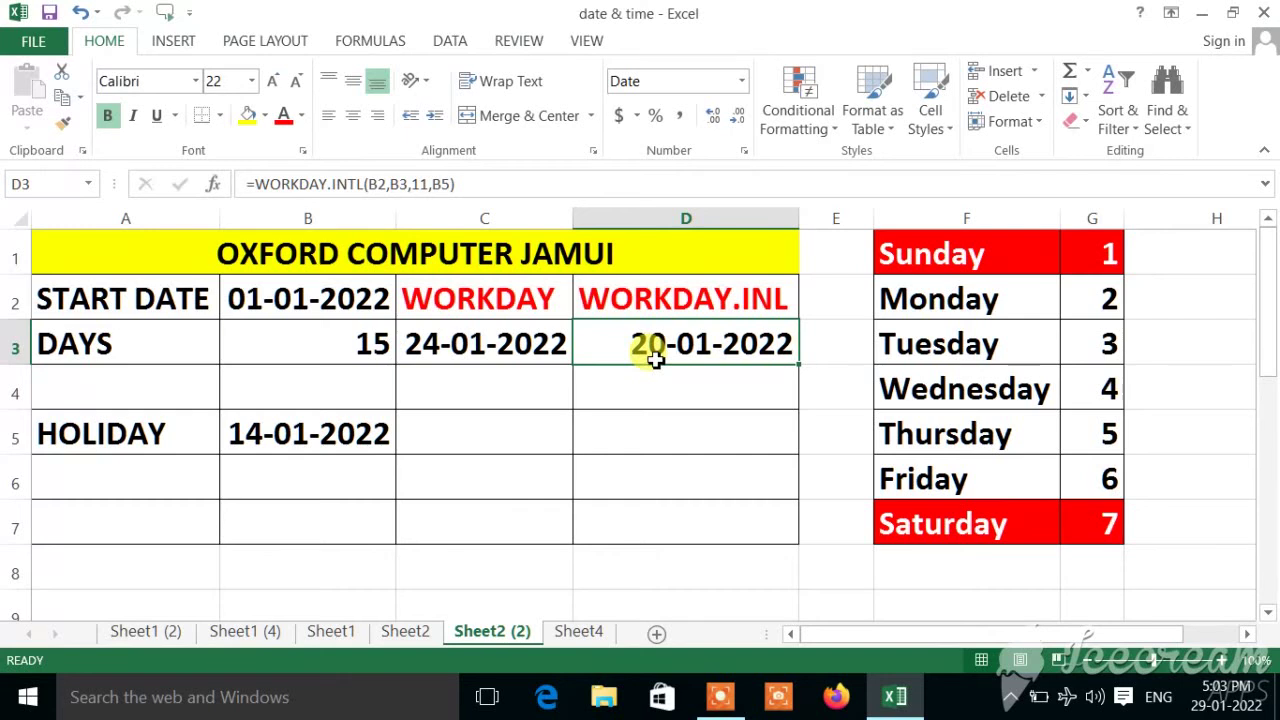
{"action": "left_click", "coordinate": [579, 631]}
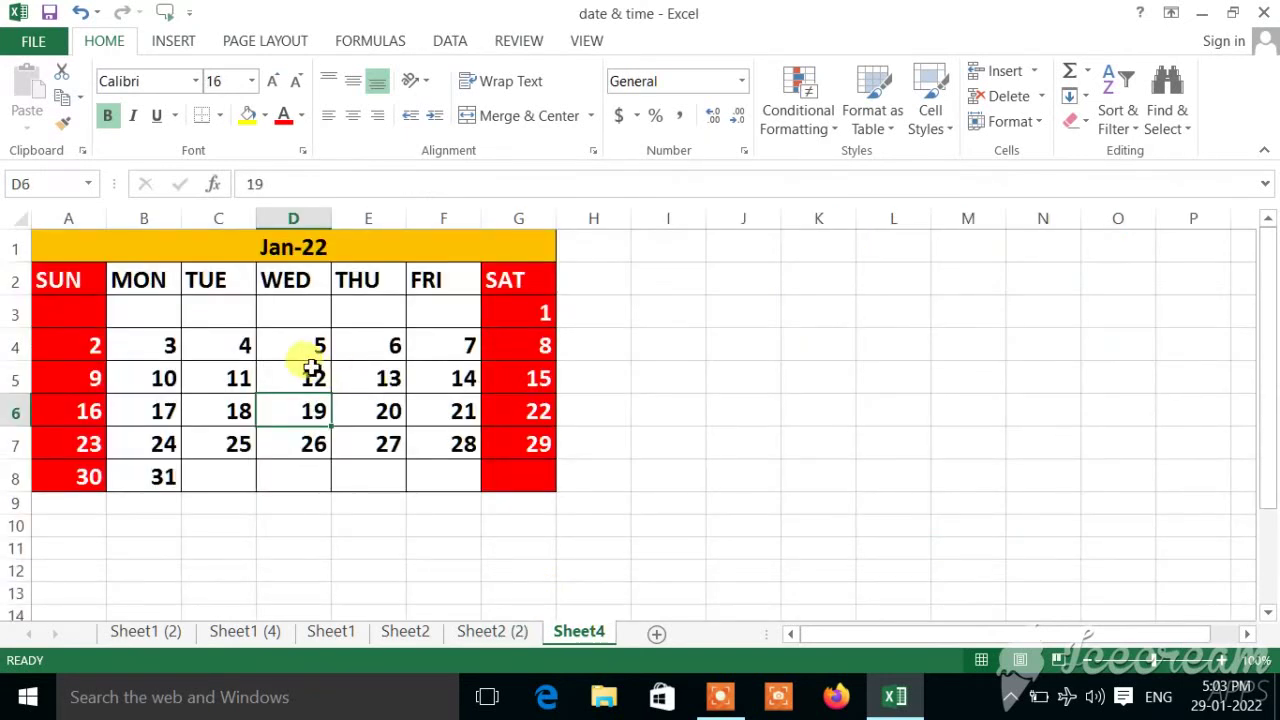
{"action": "left_click", "coordinate": [527, 312]}
{"action": "left_click", "coordinate": [84, 350]}
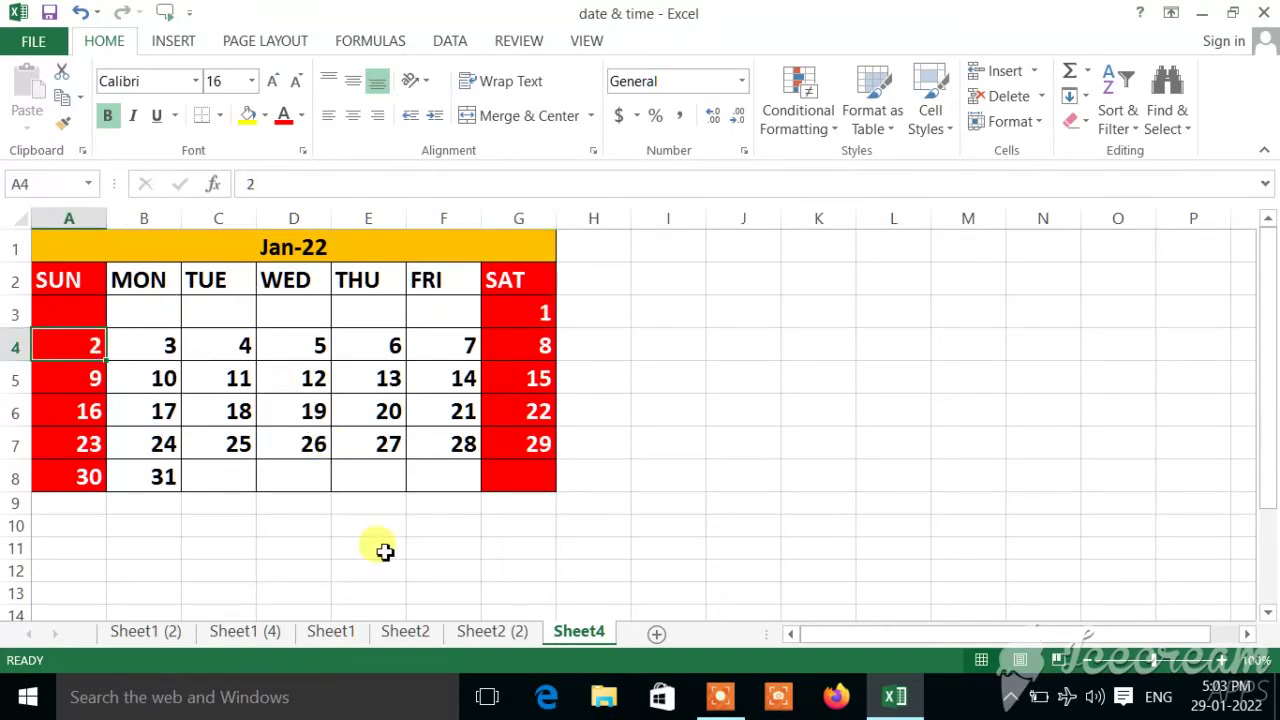
Begin a WORKDAY.INTL formula in D4 of Sheet2 (2), with B2 as the start date and B3 as the number of days
{"action": "left_click", "coordinate": [485, 633]}
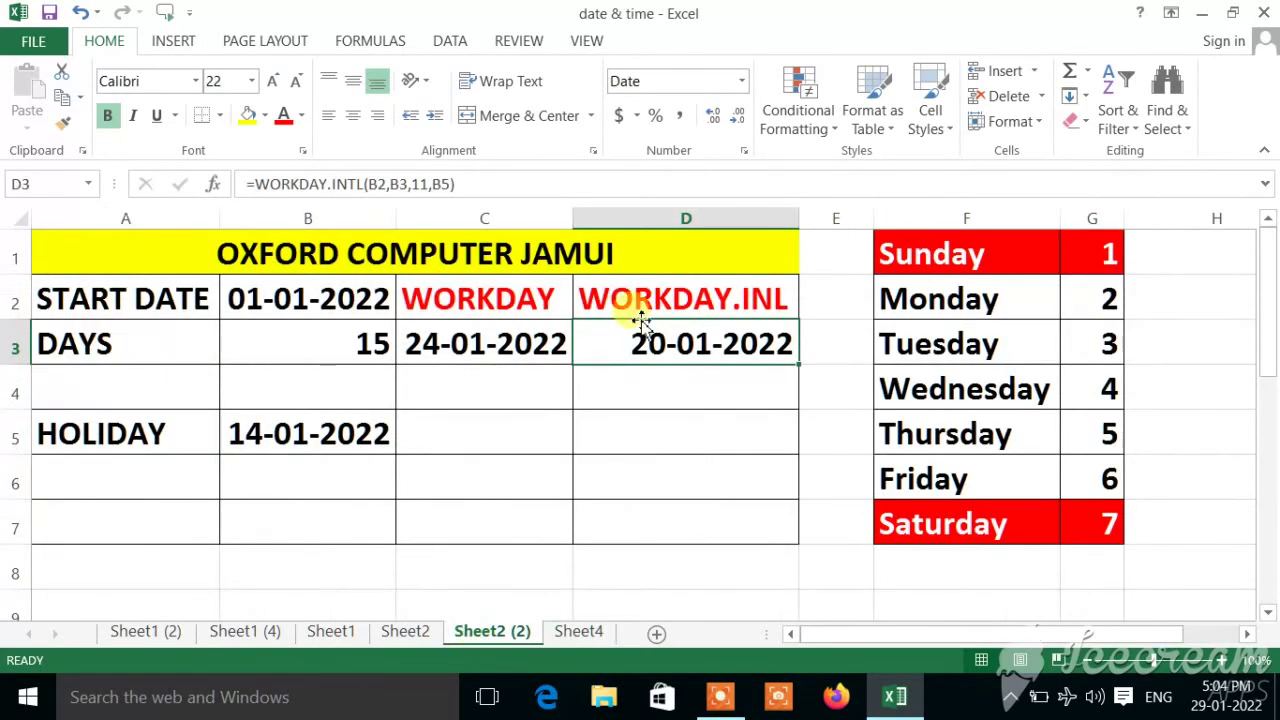
{"action": "left_click", "coordinate": [660, 396]}
{"action": "type", "text": "="}
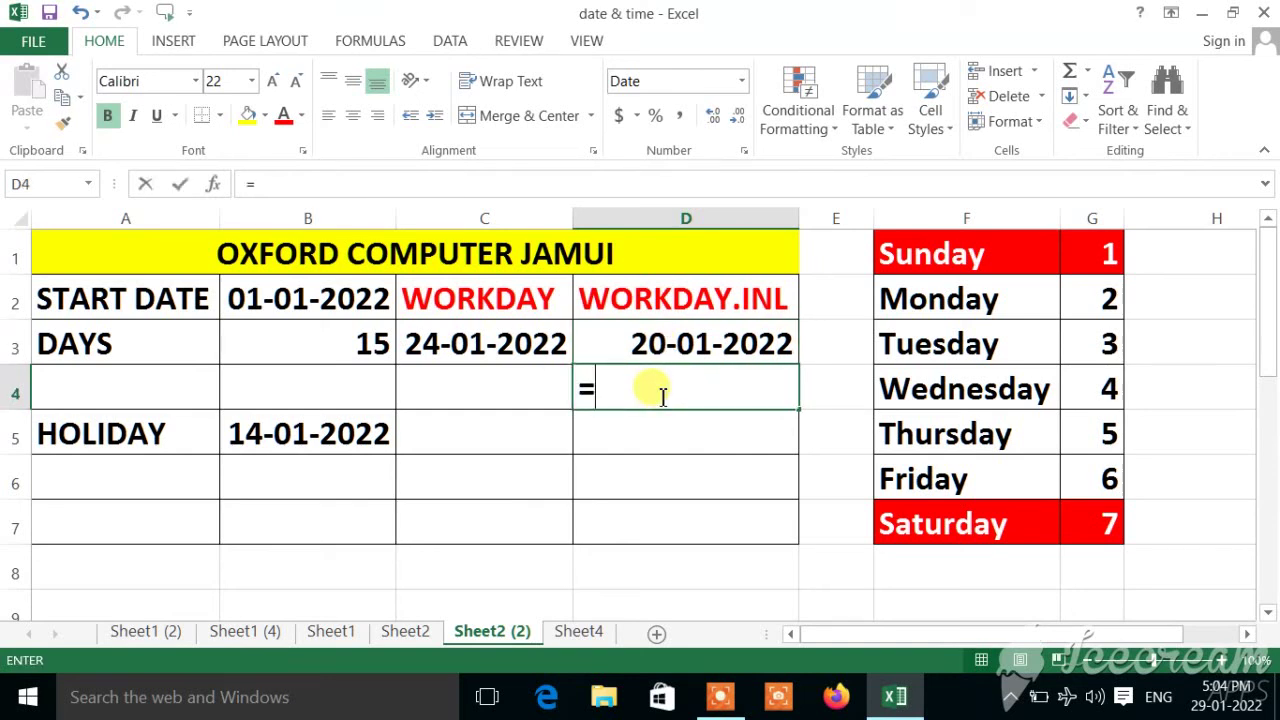
{"action": "type", "text": "WO"}
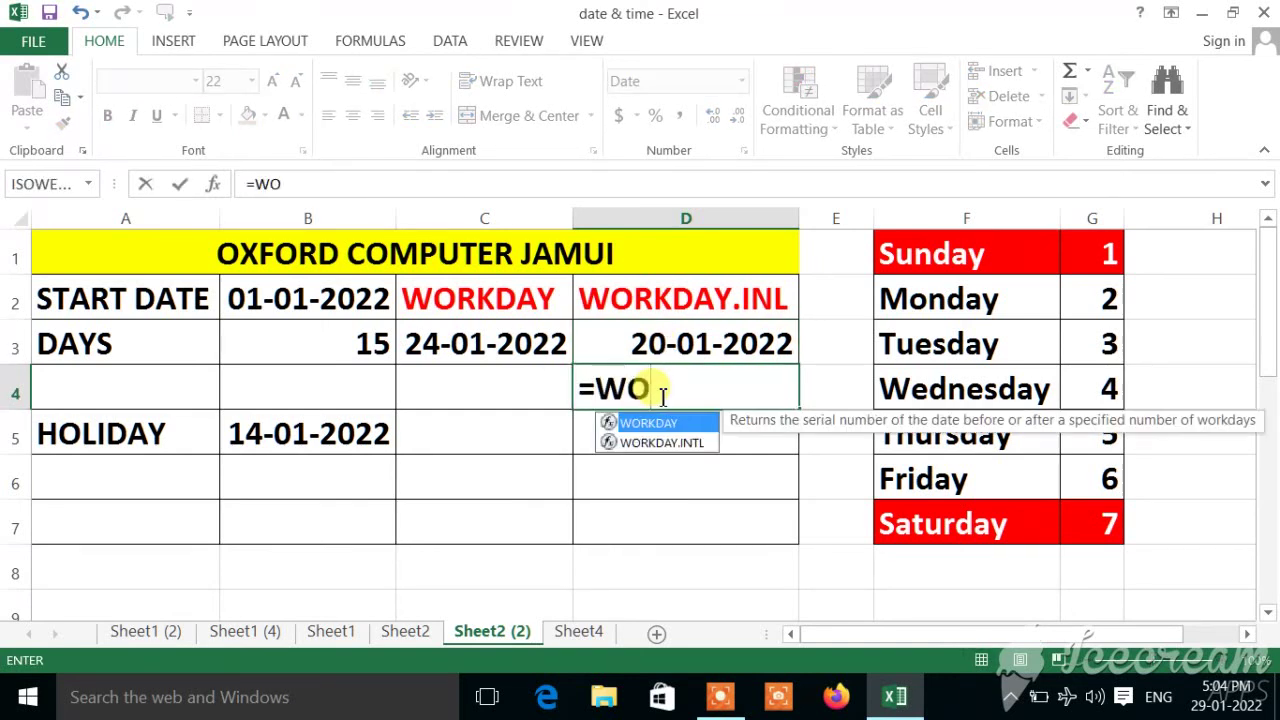
{"action": "type", "text": "RK"}
{"action": "key", "text": "Down"}
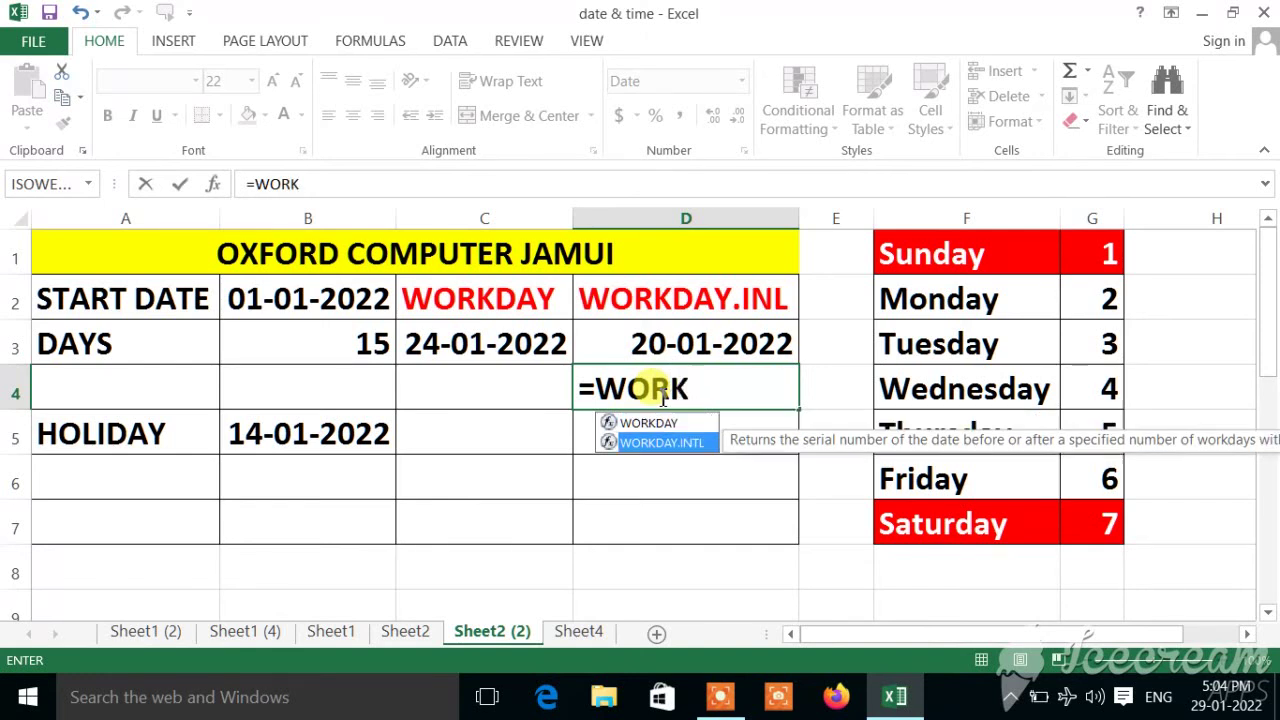
{"action": "key", "text": "Tab"}
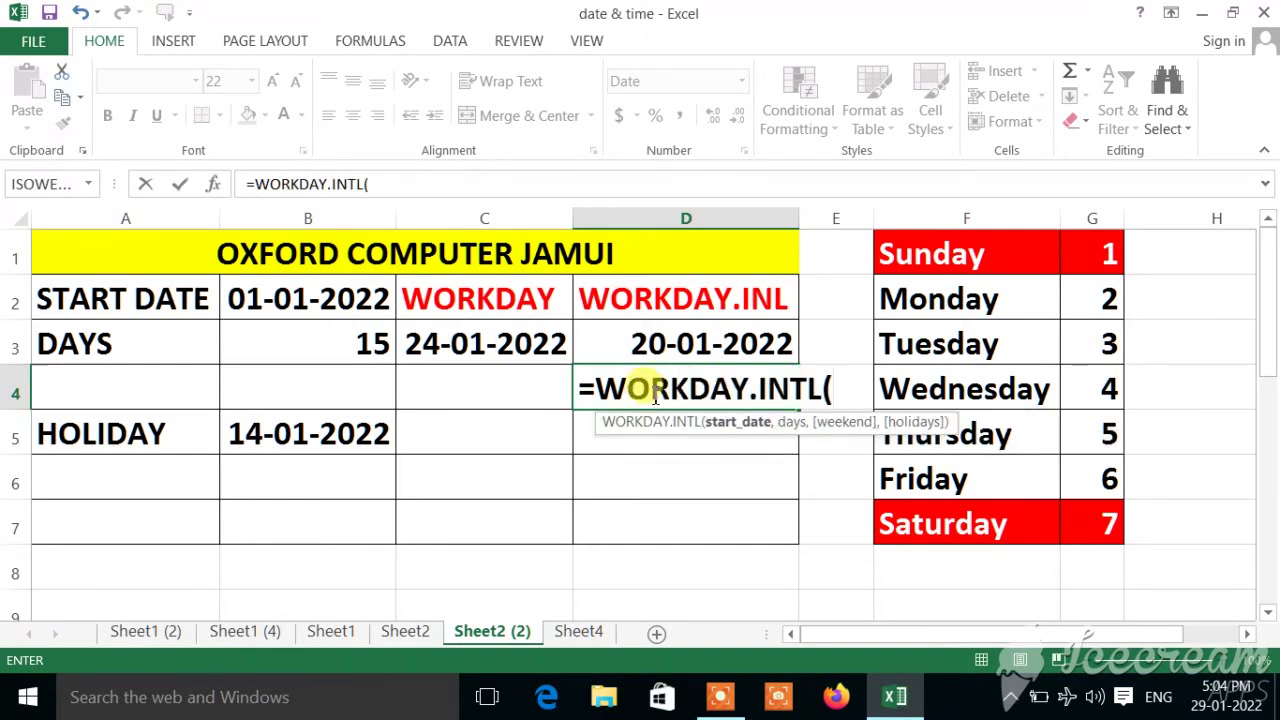
{"action": "left_click", "coordinate": [303, 297]}
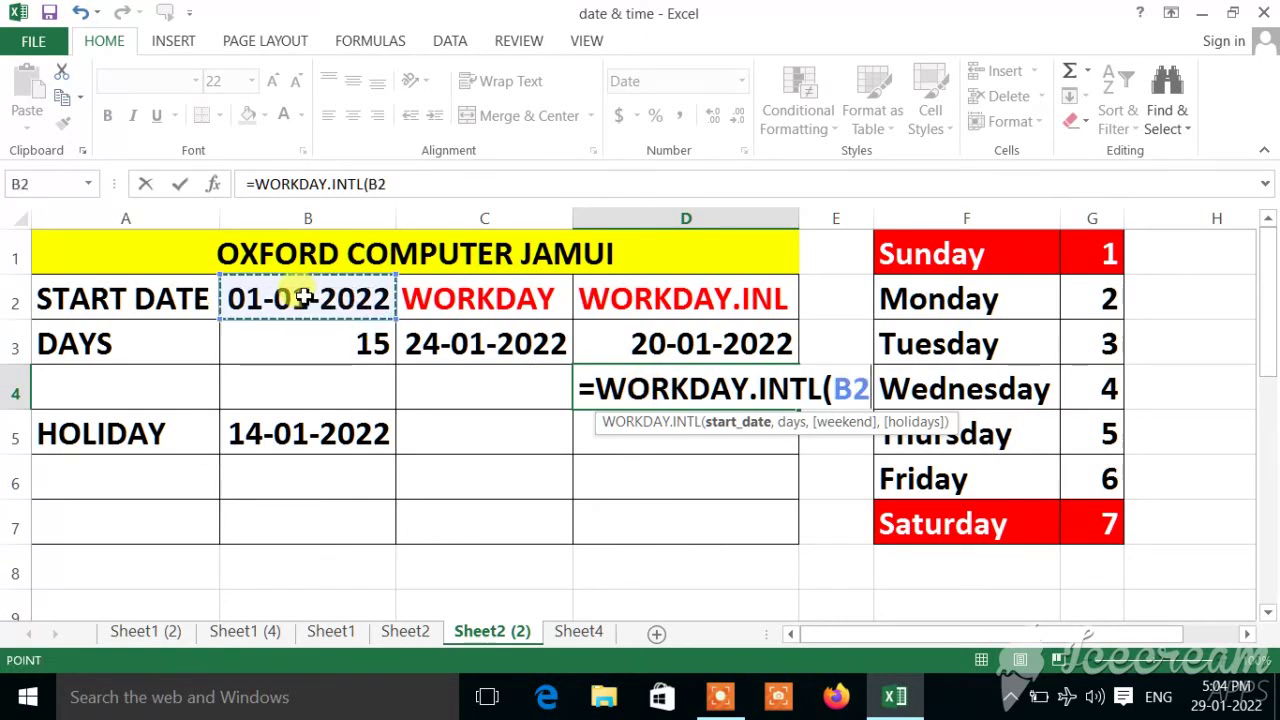
{"action": "type", "text": ","}
{"action": "left_click", "coordinate": [290, 342]}
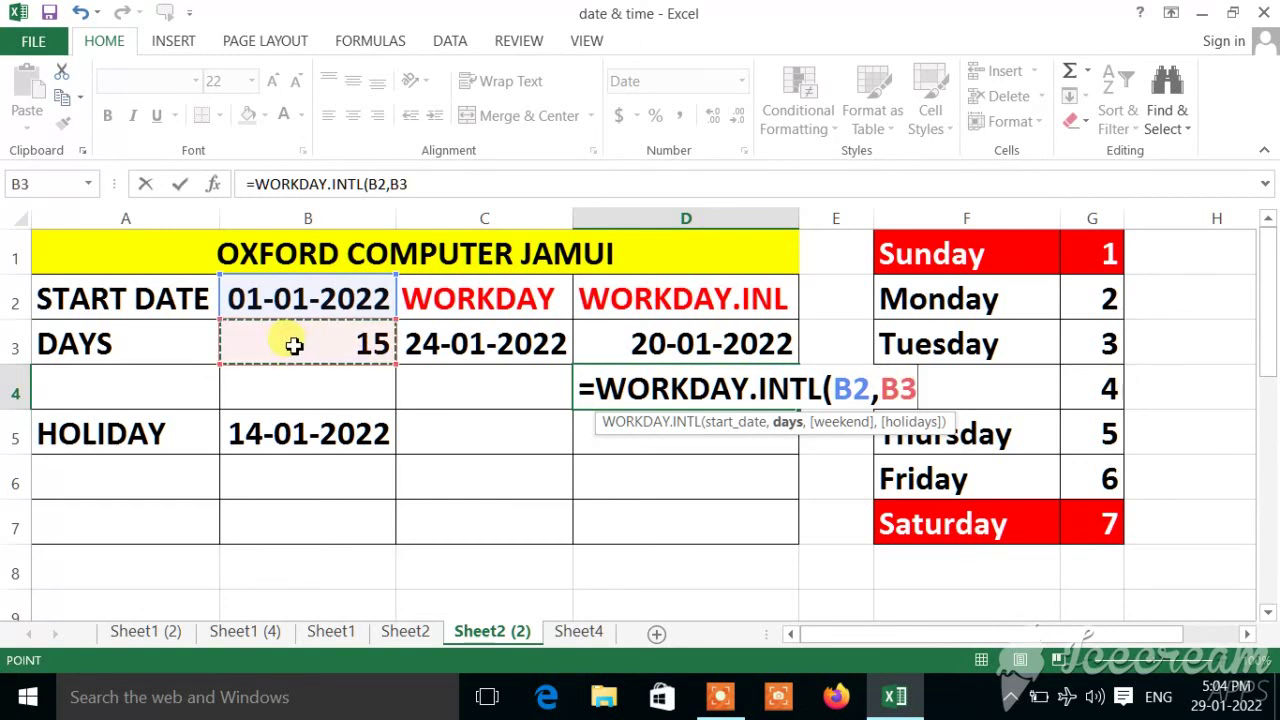
Complete the D4 formula with the weekend string "0000000" and no holiday, giving =WORKDAY.INTL(B2,B3,"0000000")
{"action": "type", "text": ",\""}
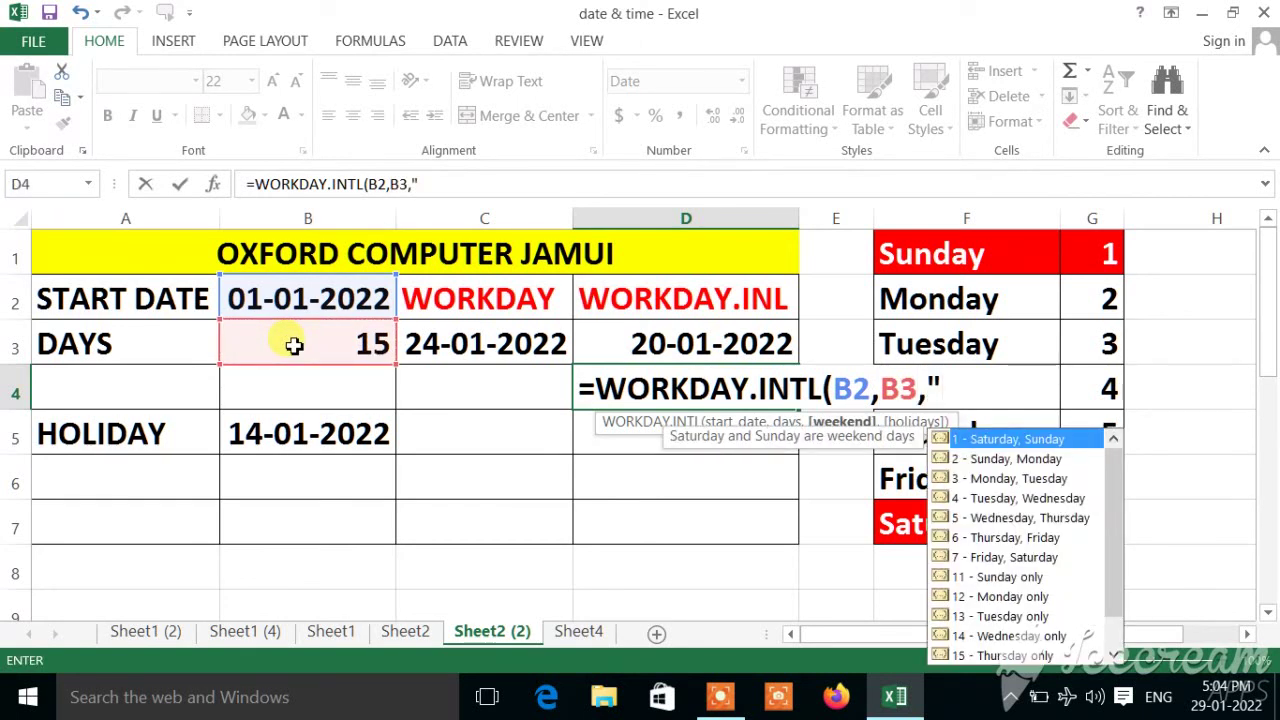
{"action": "type", "text": "0000"}
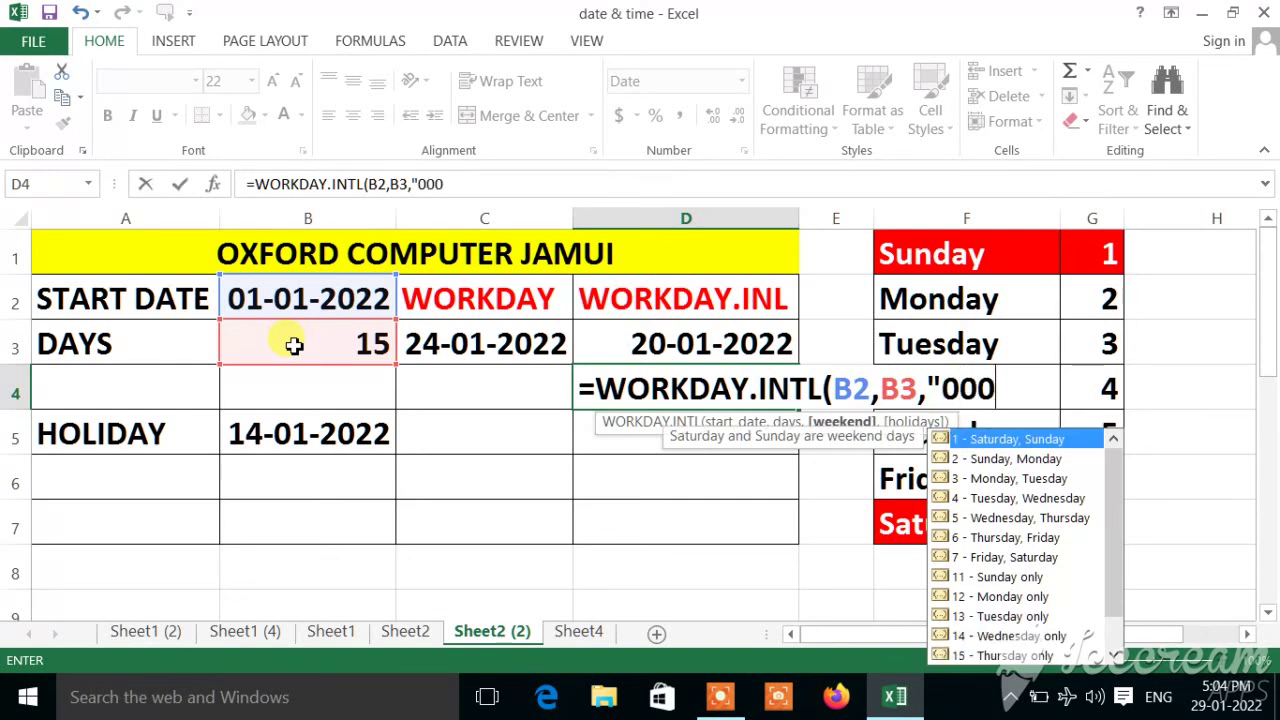
{"action": "type", "text": "0000"}
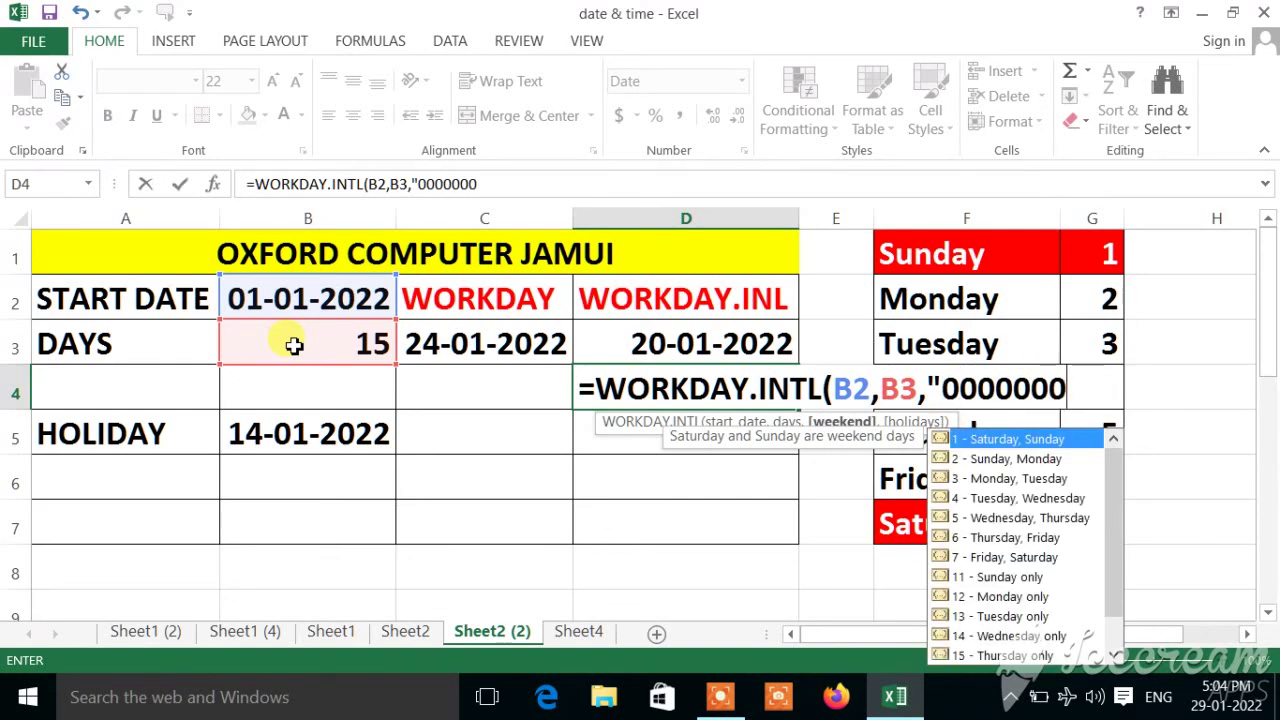
{"action": "type", "text": "\")"}
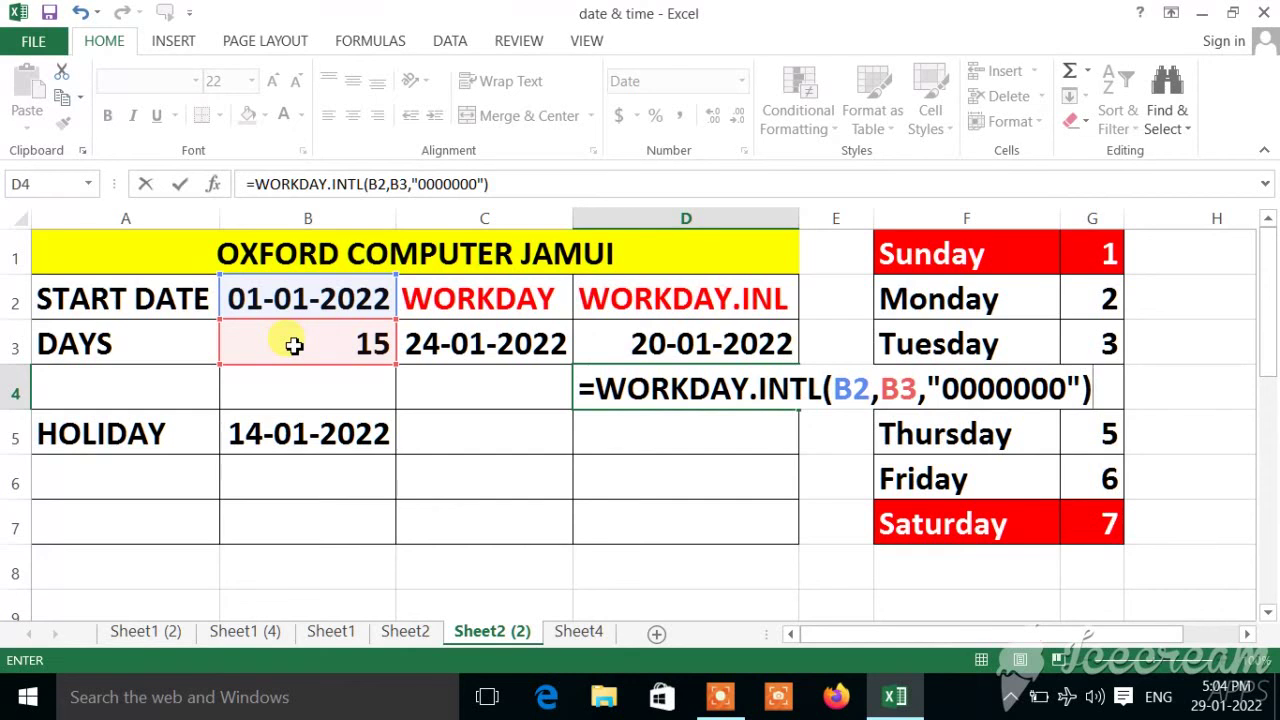
{"action": "key", "text": "Tab"}
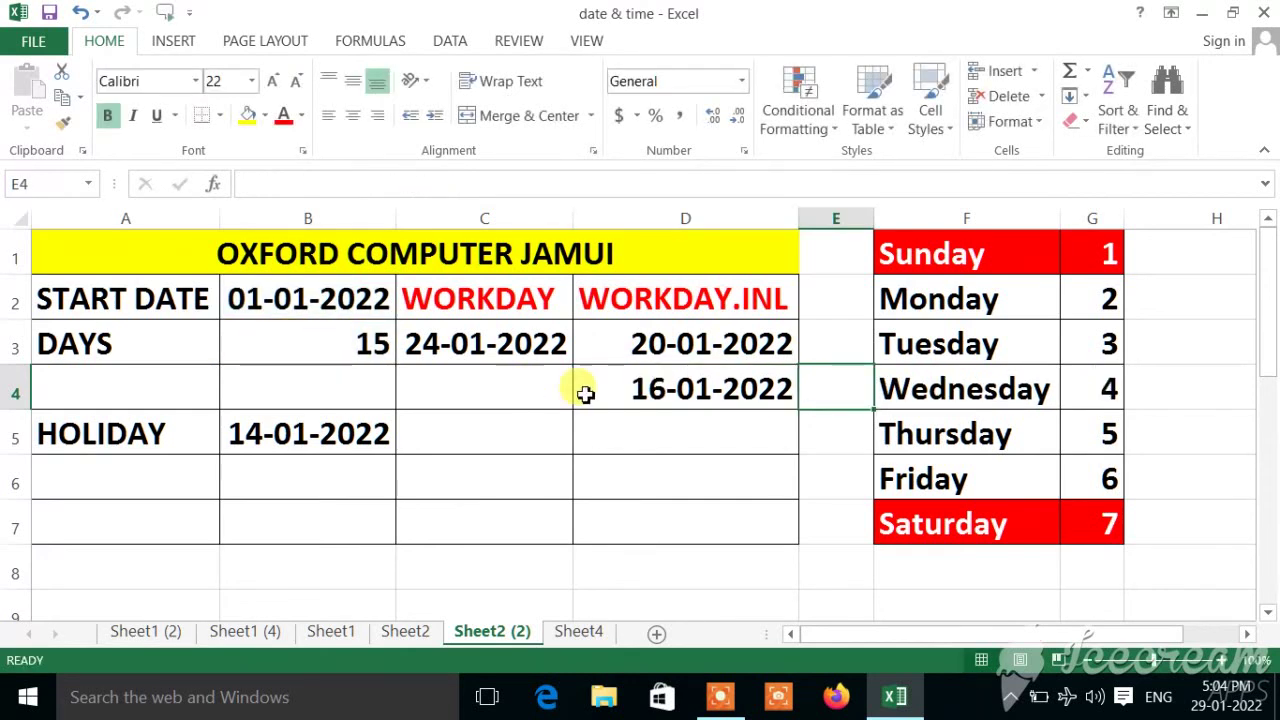
Review the end date in D4 against the start date in B2 and the number of days in B3
{"action": "left_click", "coordinate": [622, 394]}
{"action": "left_click", "coordinate": [307, 298]}
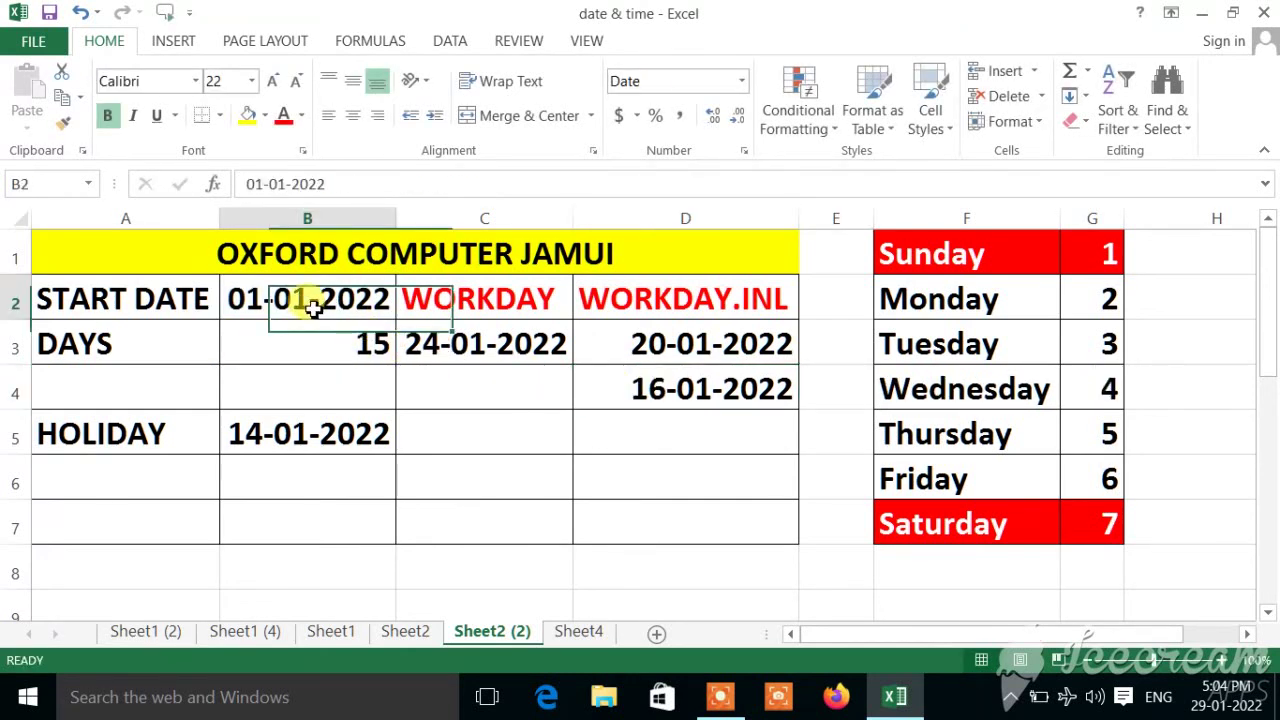
{"action": "left_click", "coordinate": [313, 337]}
{"action": "left_click", "coordinate": [643, 390]}
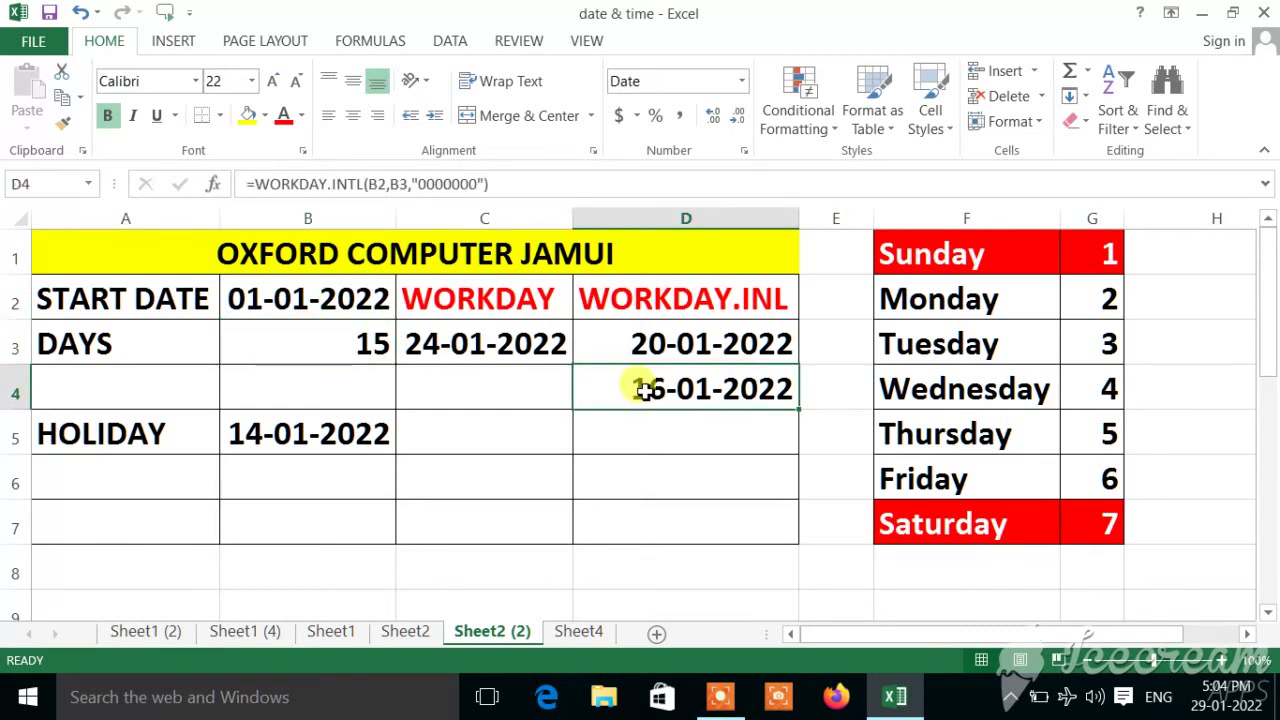